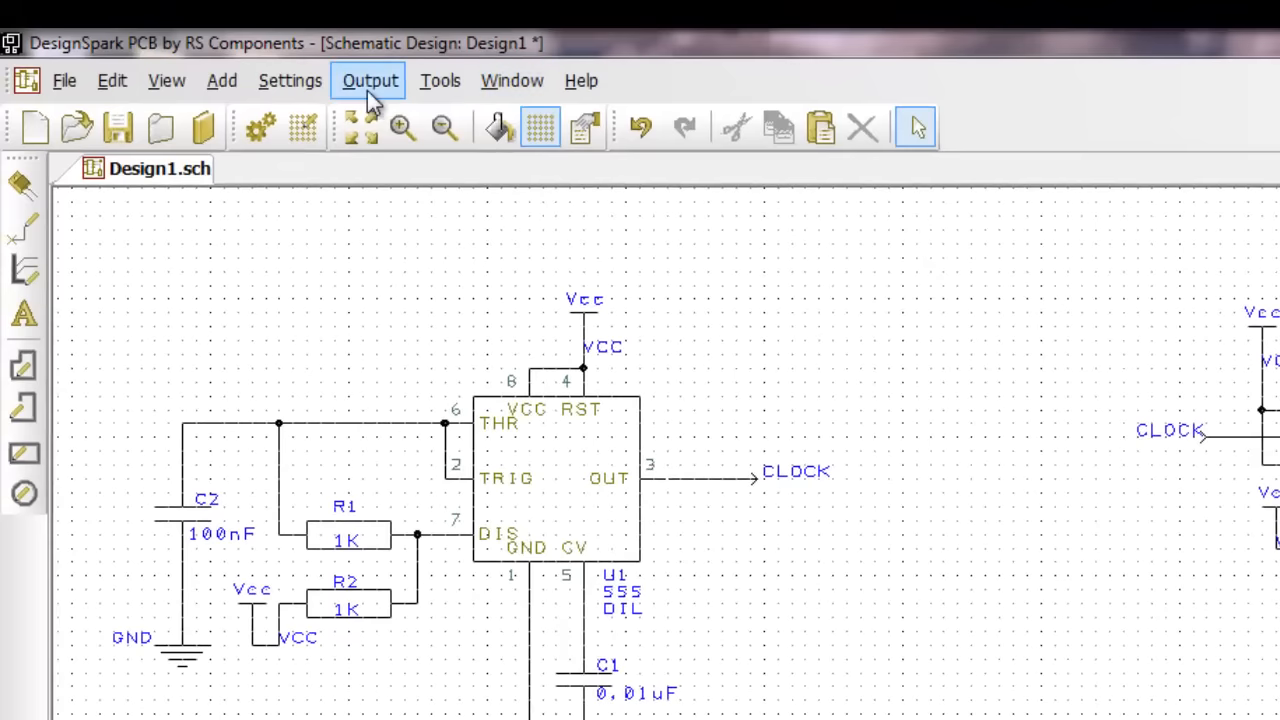
# Step: Start translating the schematic to a PCB, with technology file 2sig2plane.ptf and design units of mil
pyautogui.click(441, 82)
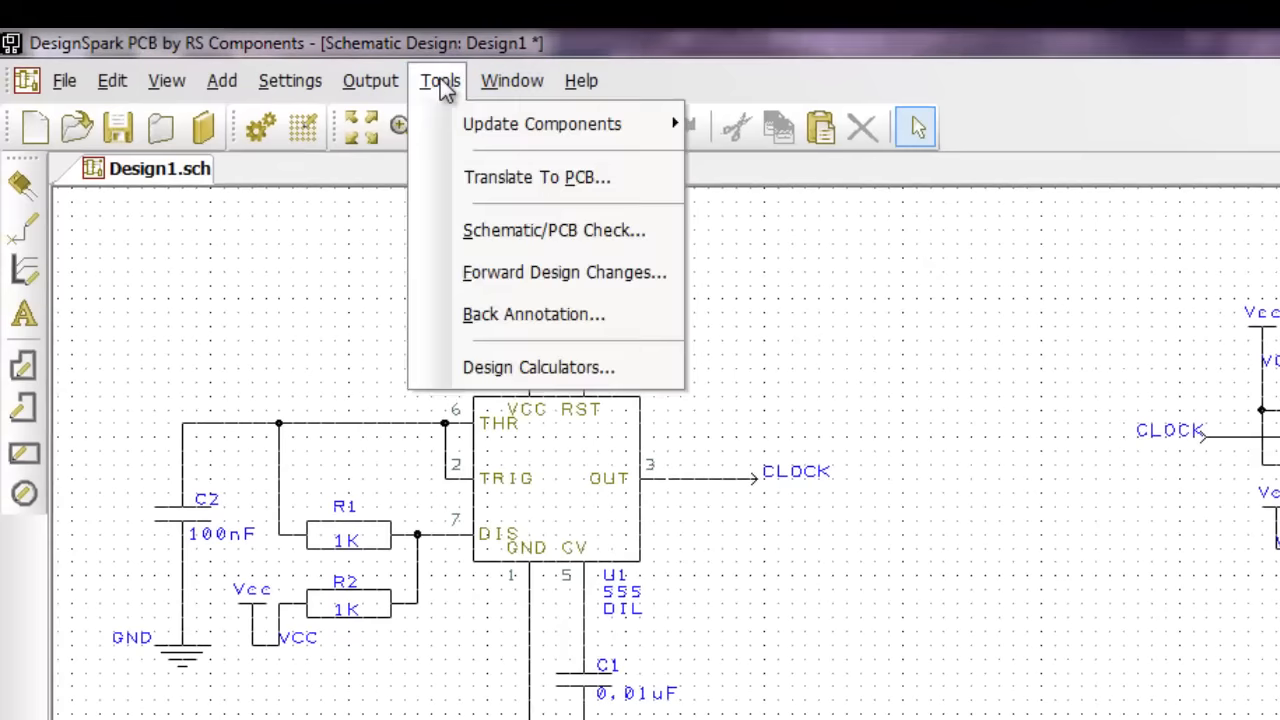
pyautogui.click(600, 185)
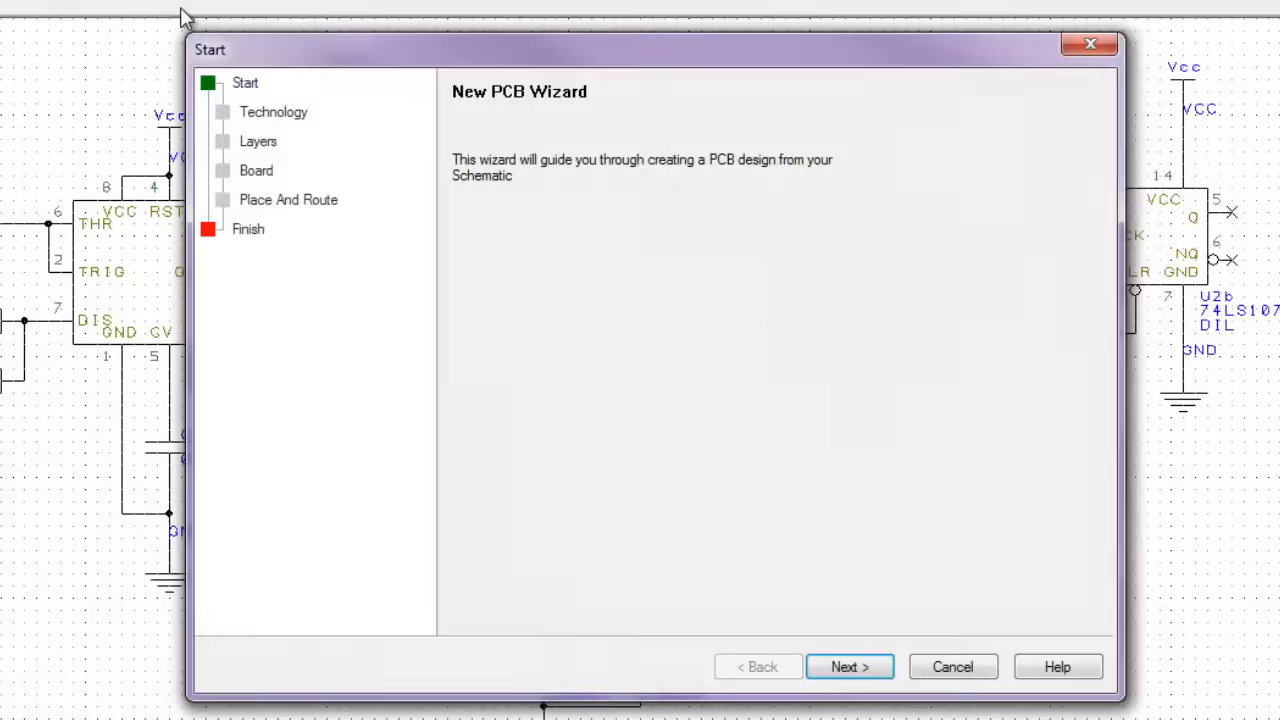
pyautogui.click(845, 670)
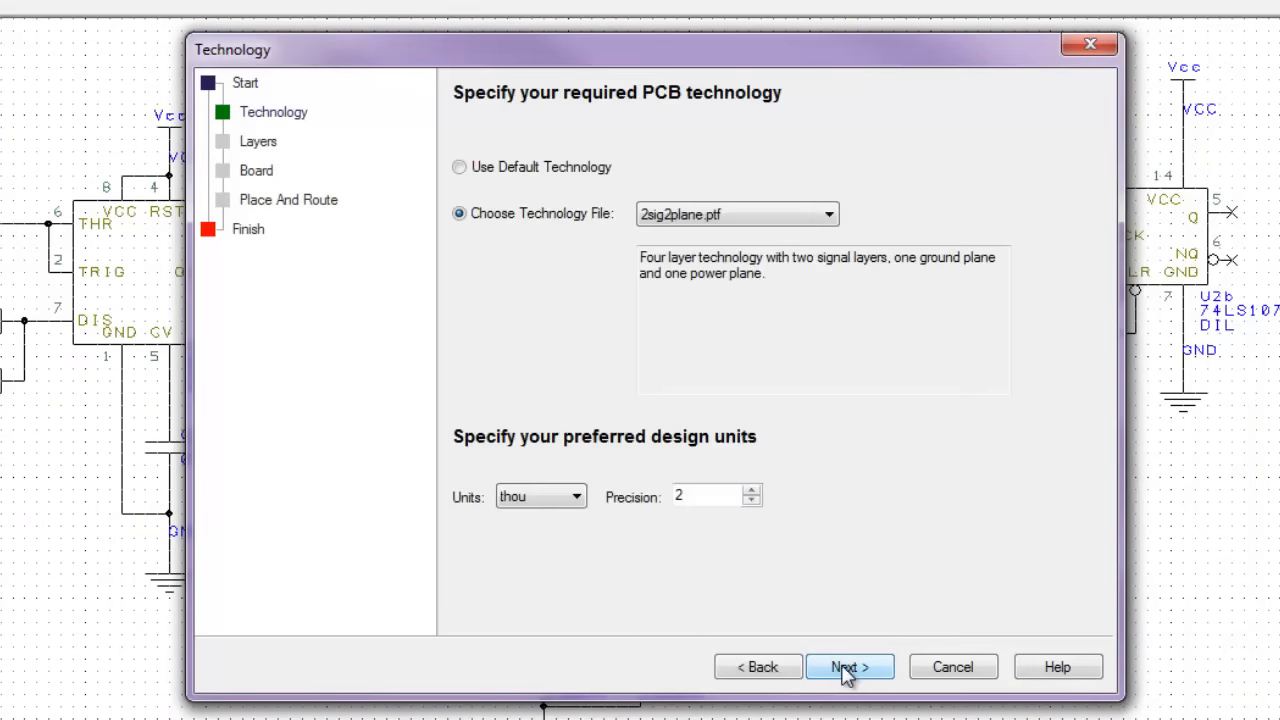
pyautogui.click(750, 215)
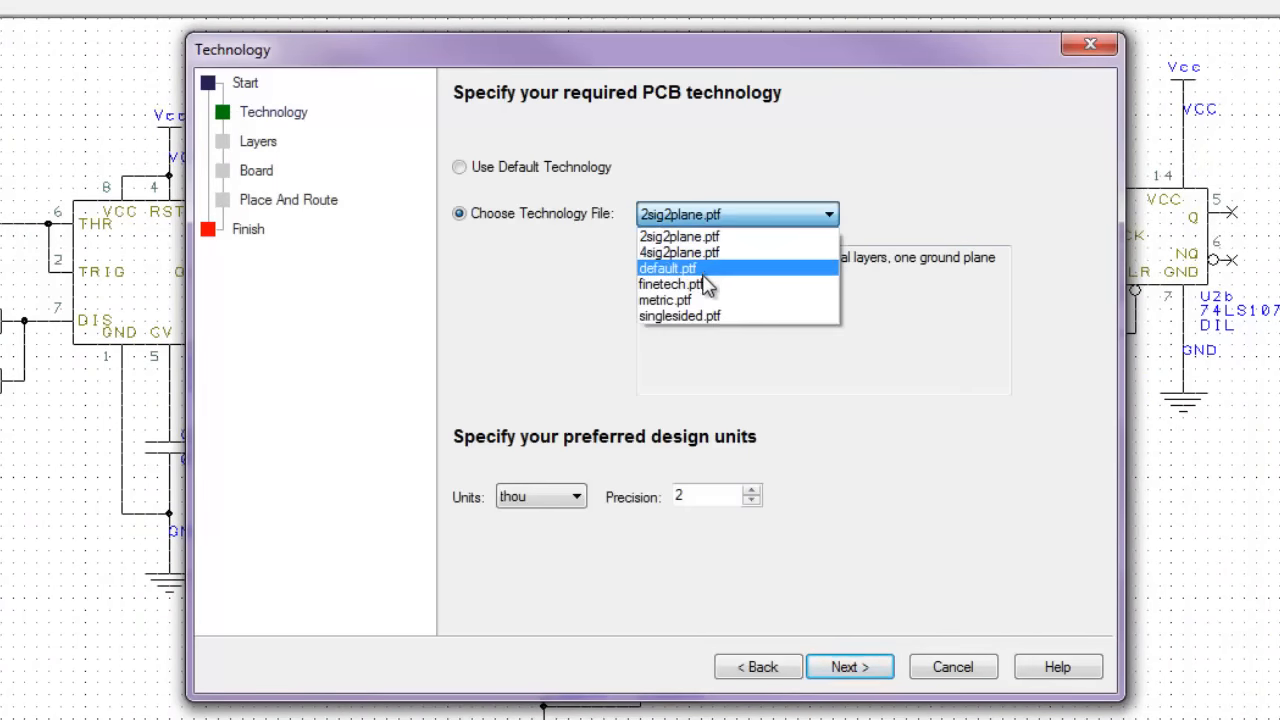
pyautogui.click(698, 240)
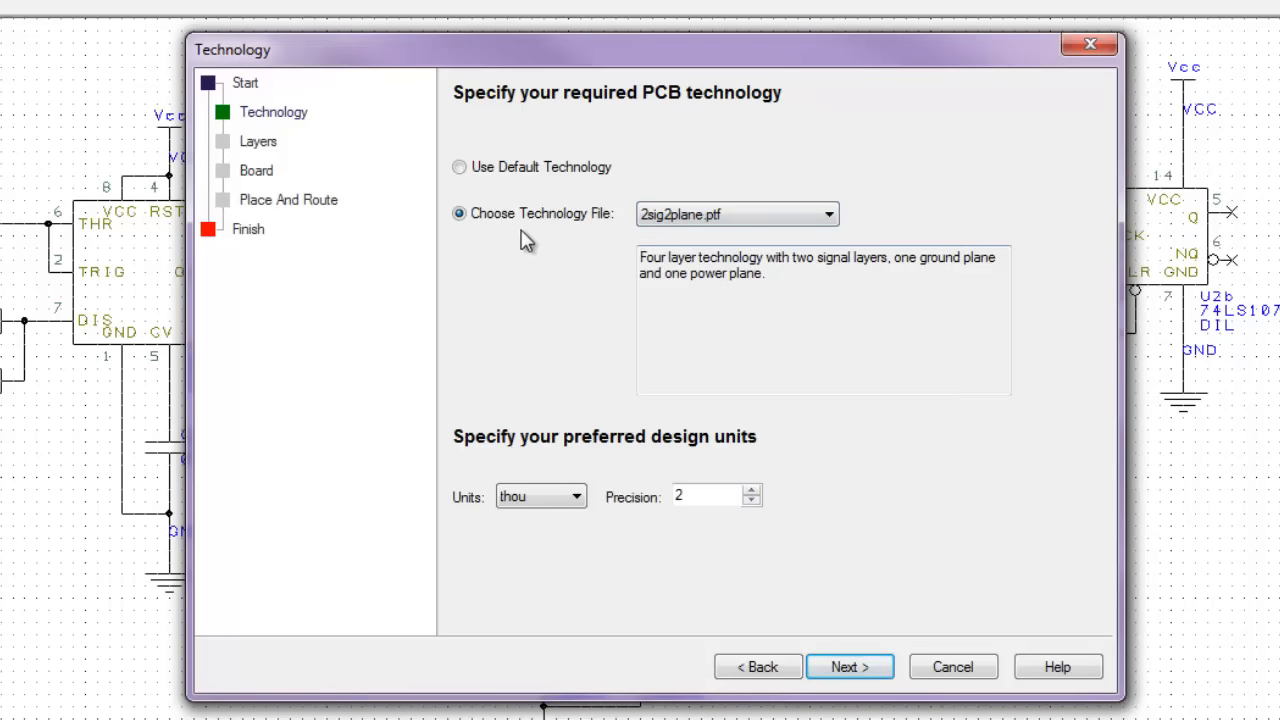
pyautogui.click(565, 497)
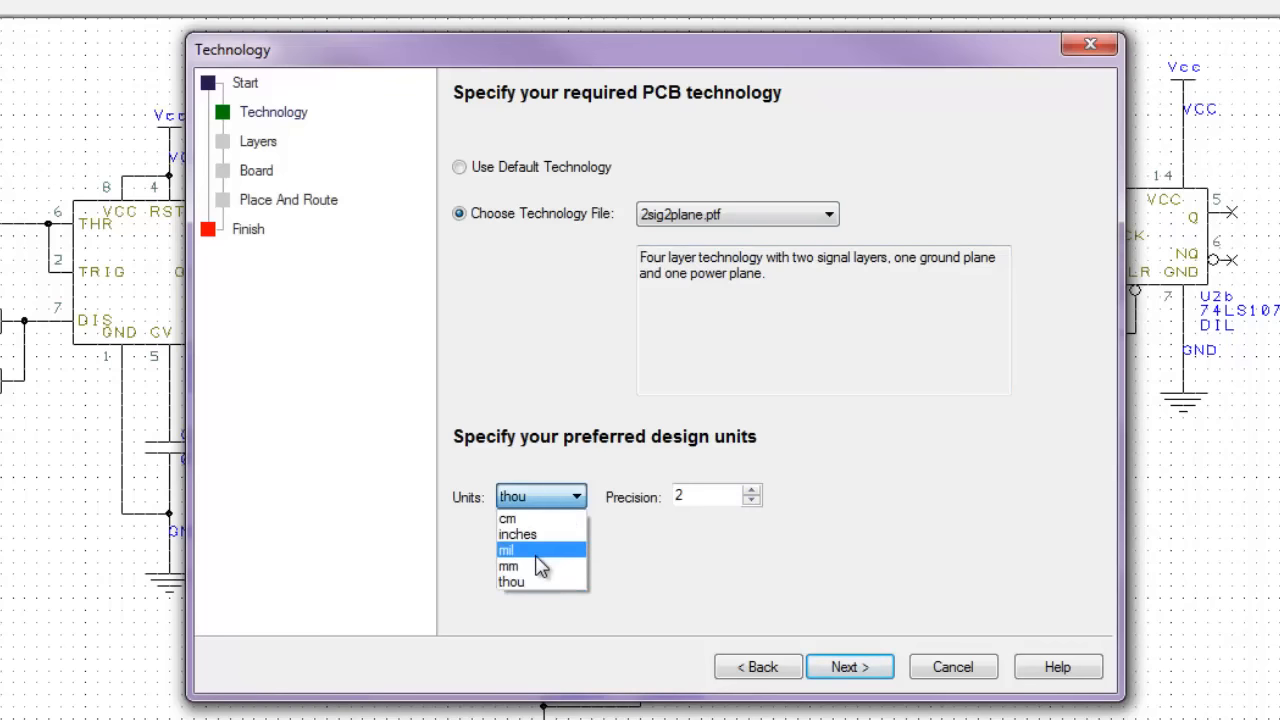
pyautogui.click(538, 552)
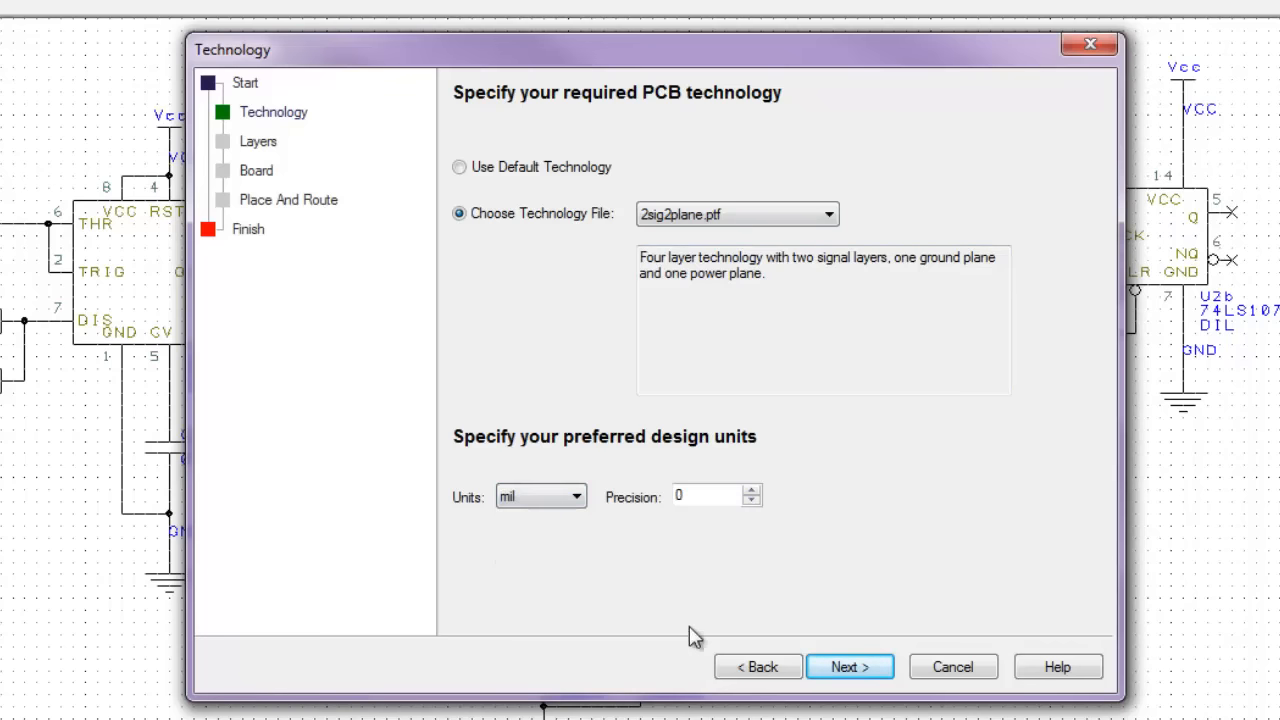
pyautogui.click(845, 667)
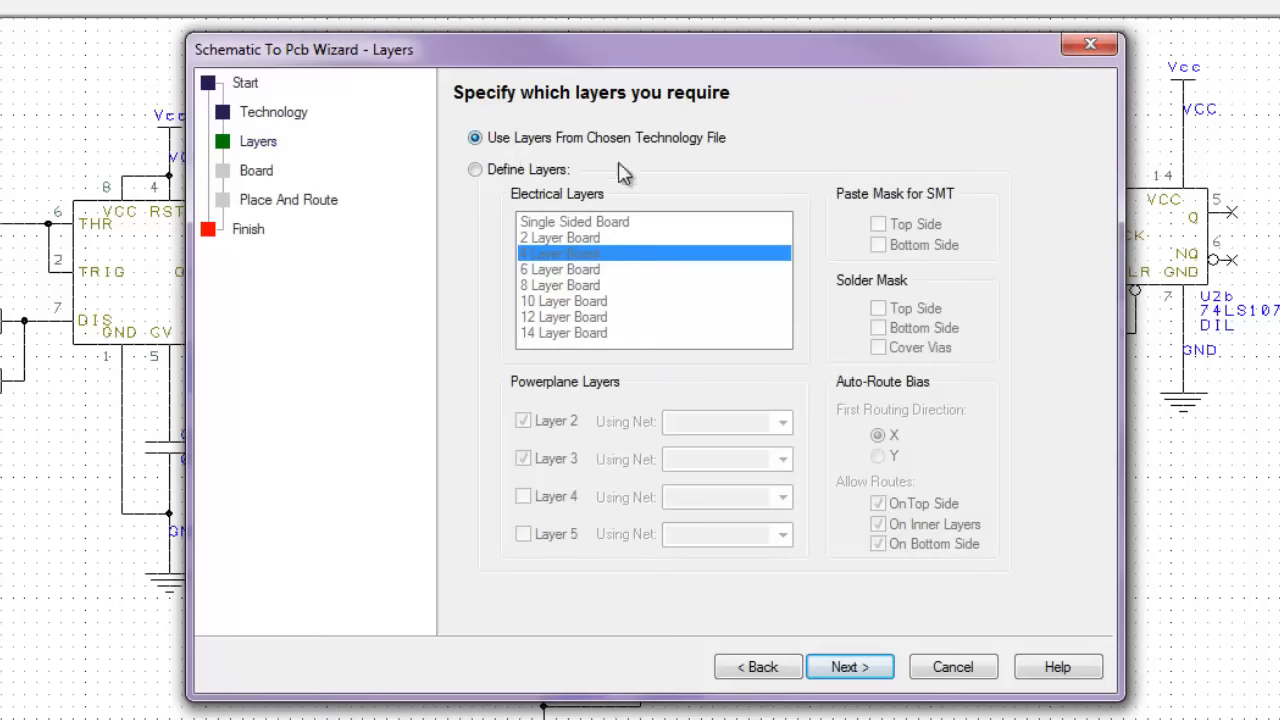
# Step: Define the layers of the four-layer board manually, assigning the GND net to powerplane Layer 2 and VCC to Layer 3
pyautogui.click(476, 171)
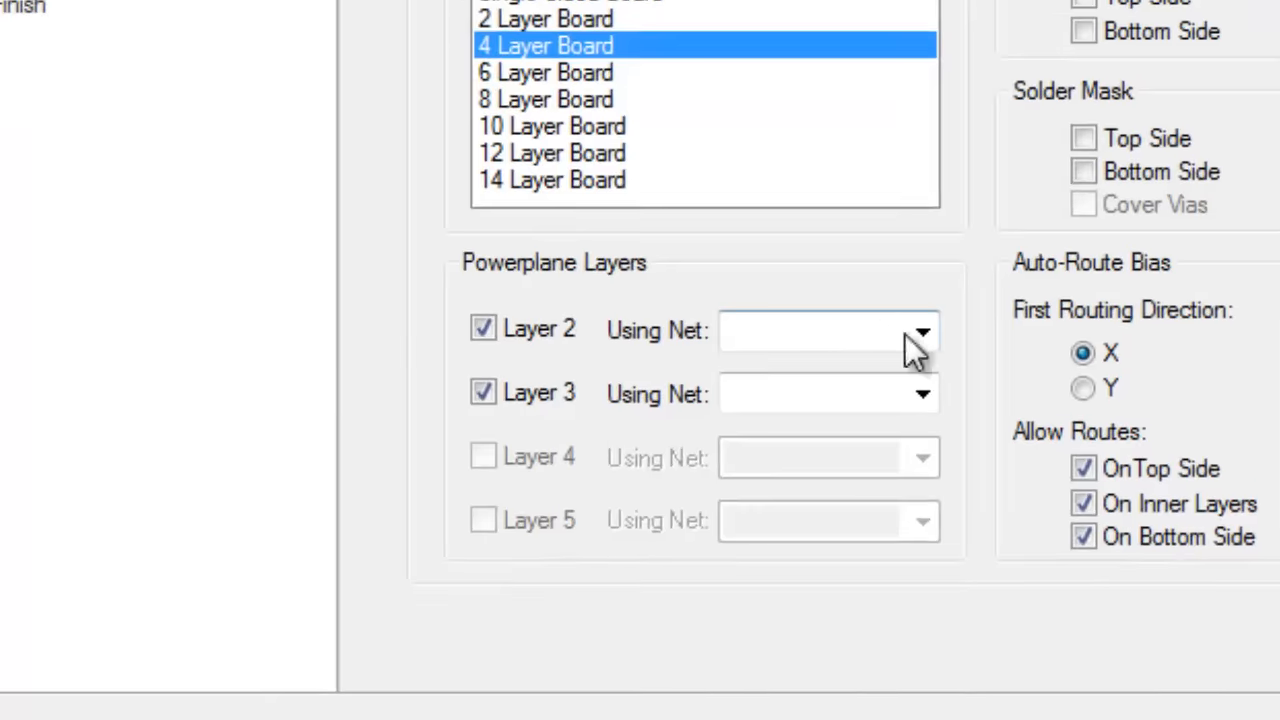
pyautogui.click(918, 334)
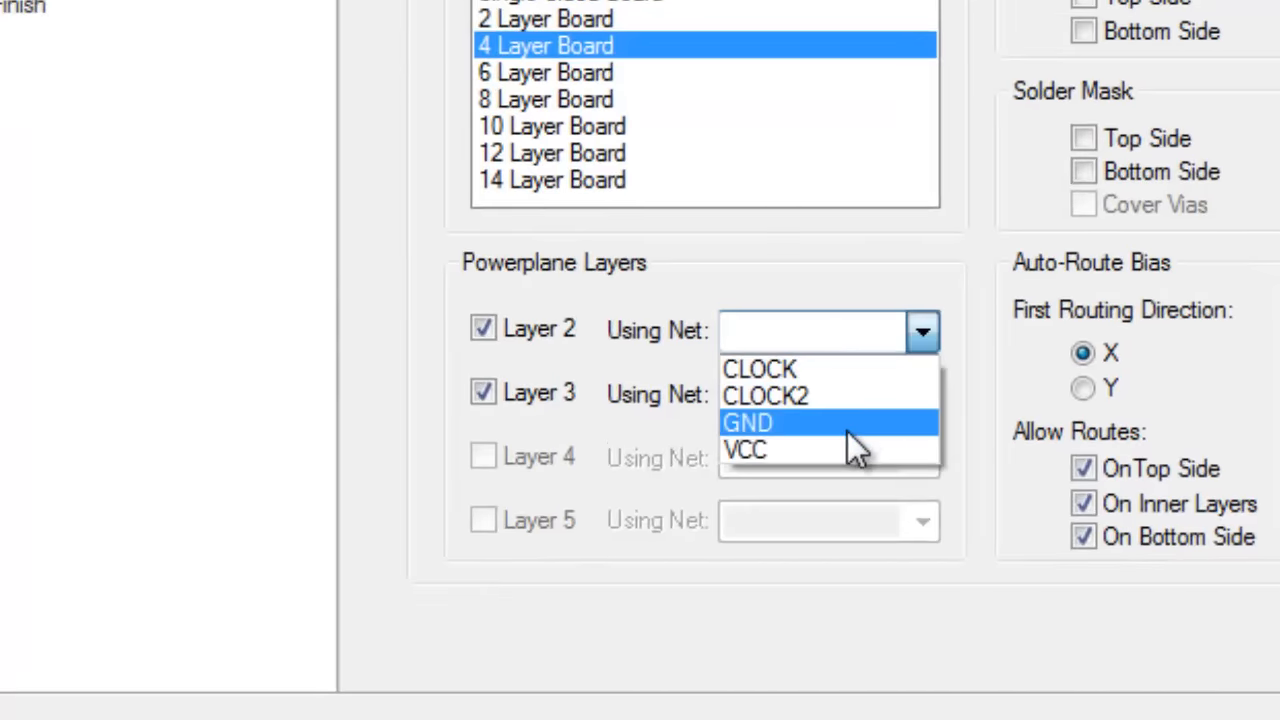
pyautogui.click(849, 428)
pyautogui.click(918, 400)
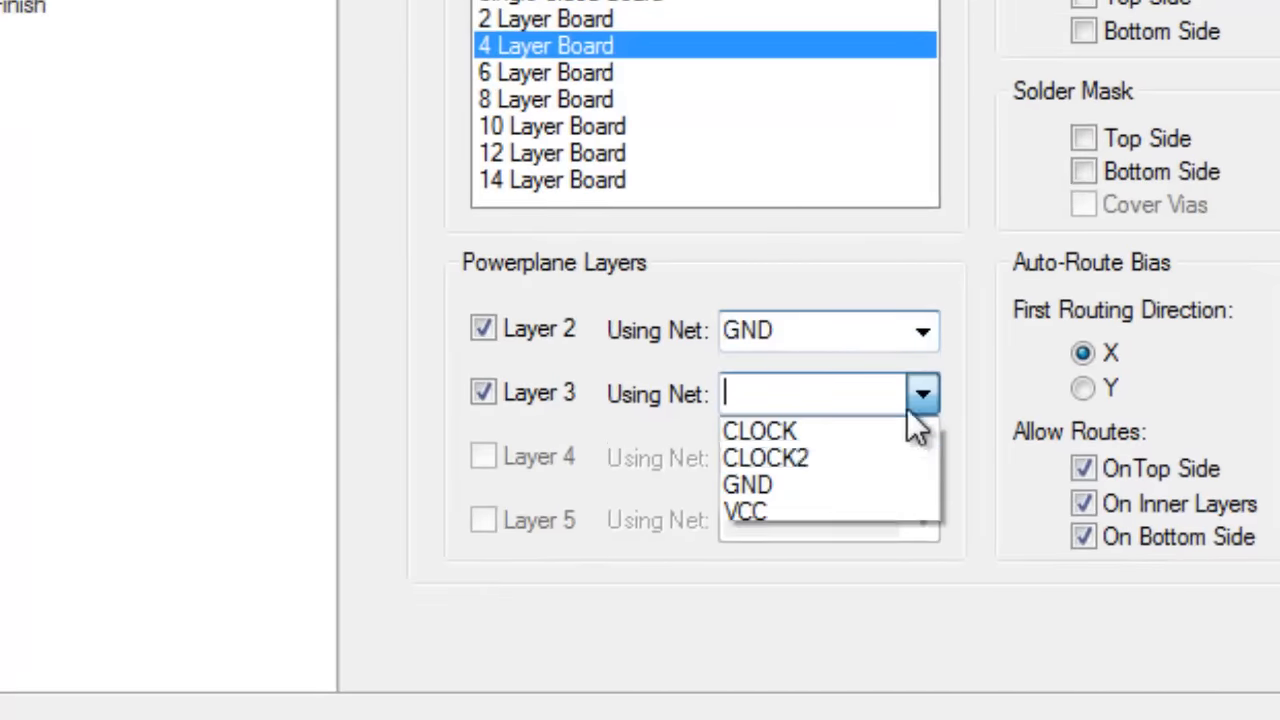
pyautogui.click(803, 512)
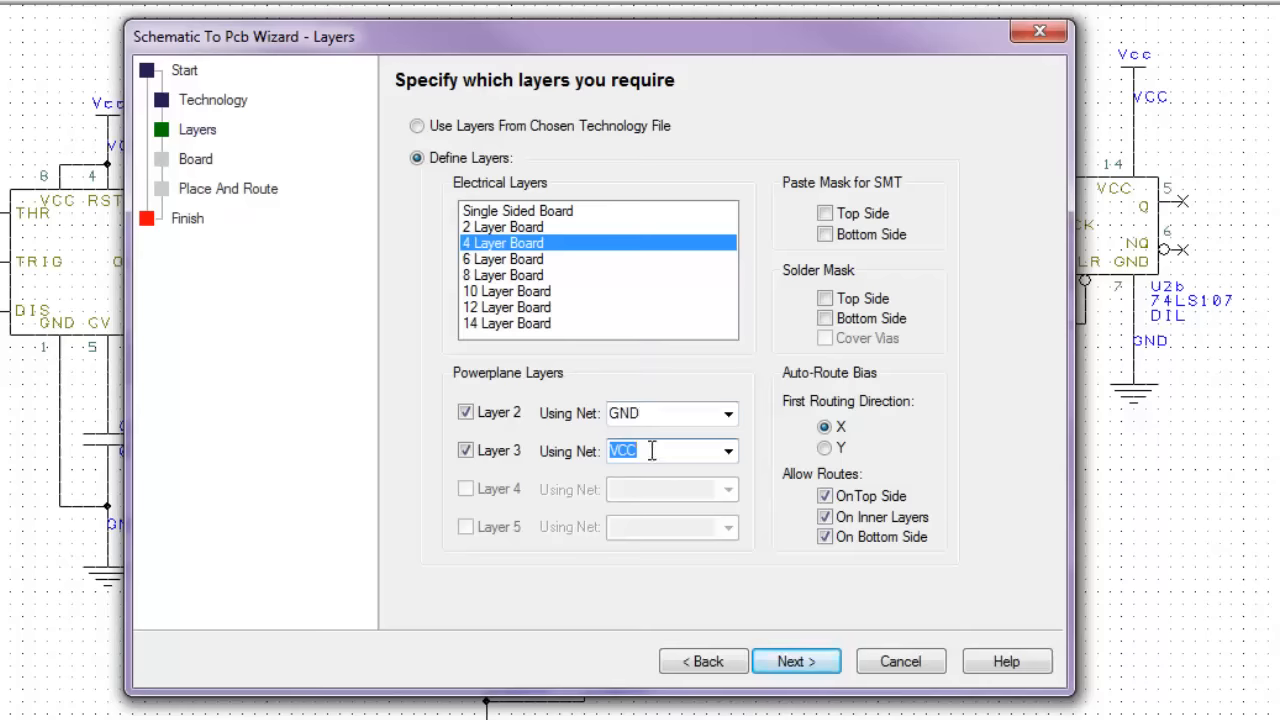
pyautogui.click(789, 665)
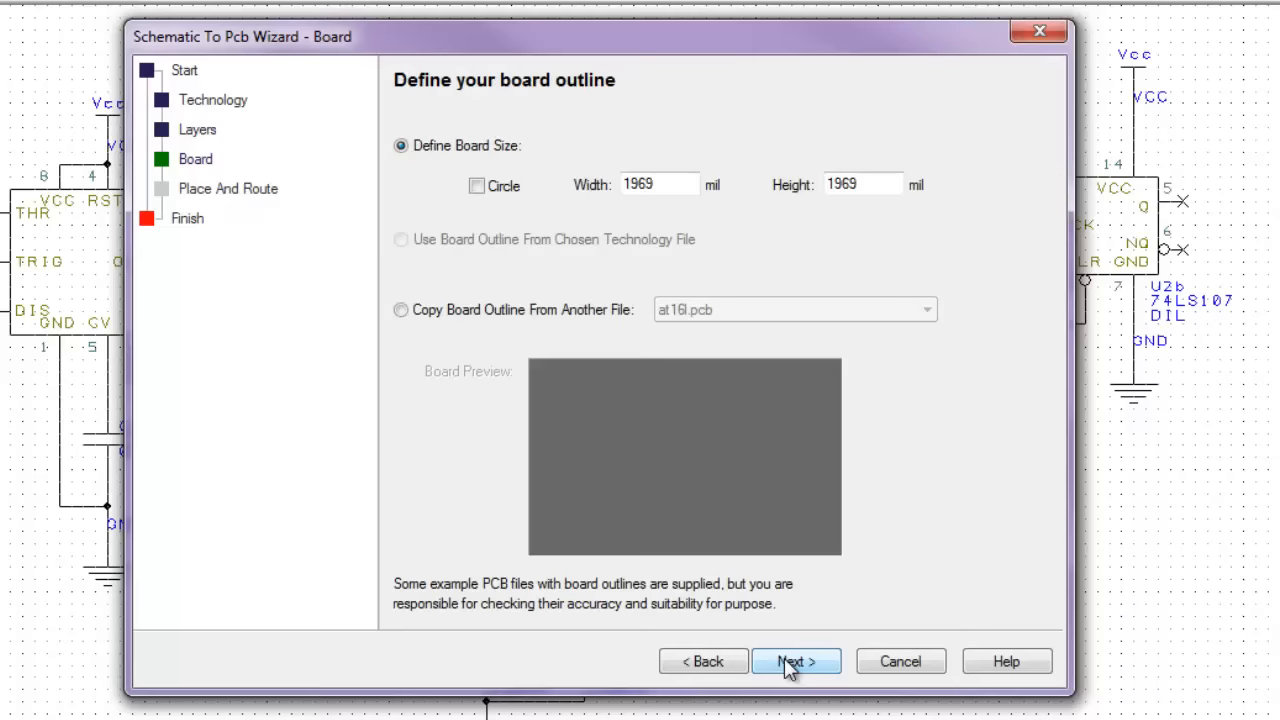
# Step: Create the PCB design as Design1.pcb with the default 1969 x 1969 mil board outline and components arranged outside the board
pyautogui.click(789, 665)
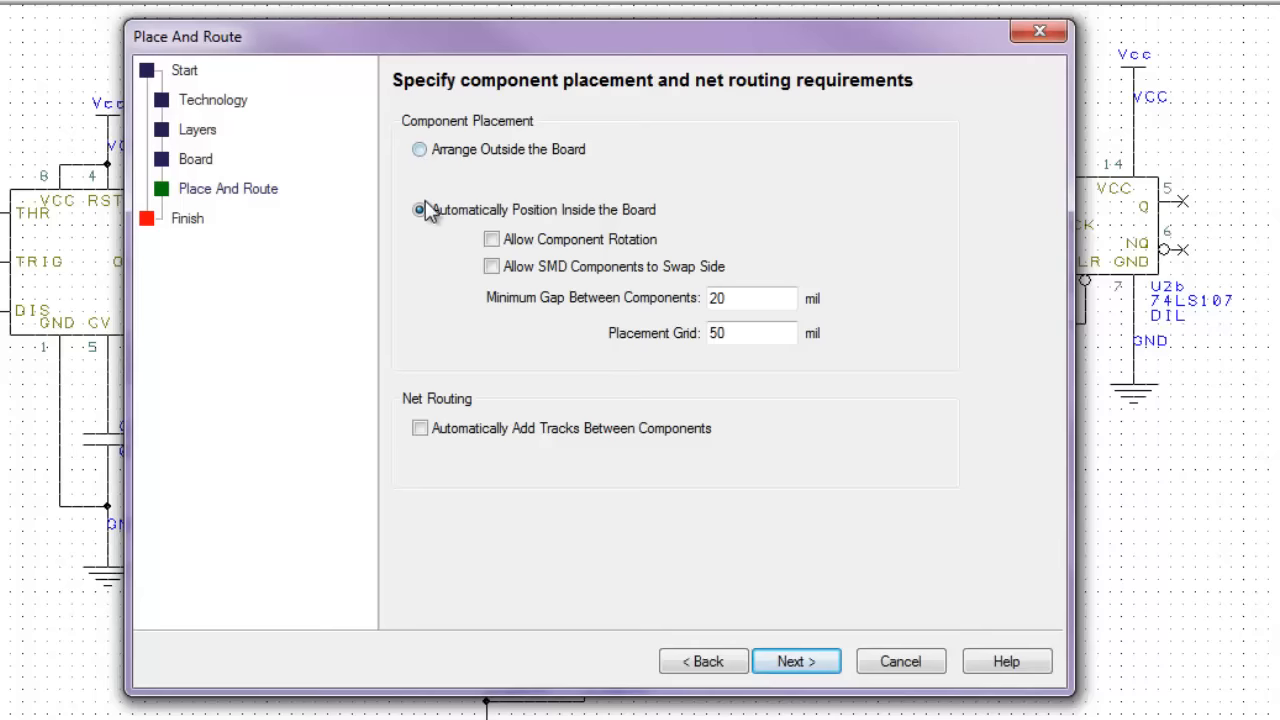
pyautogui.click(437, 158)
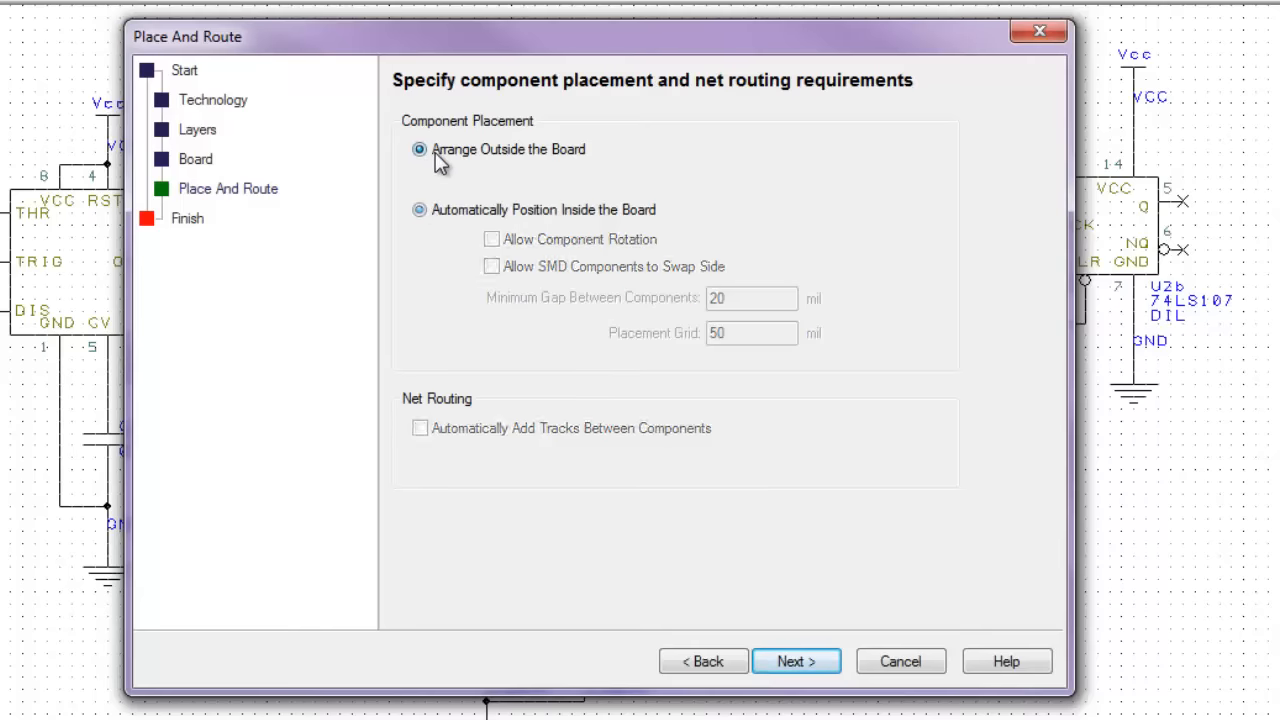
pyautogui.click(796, 662)
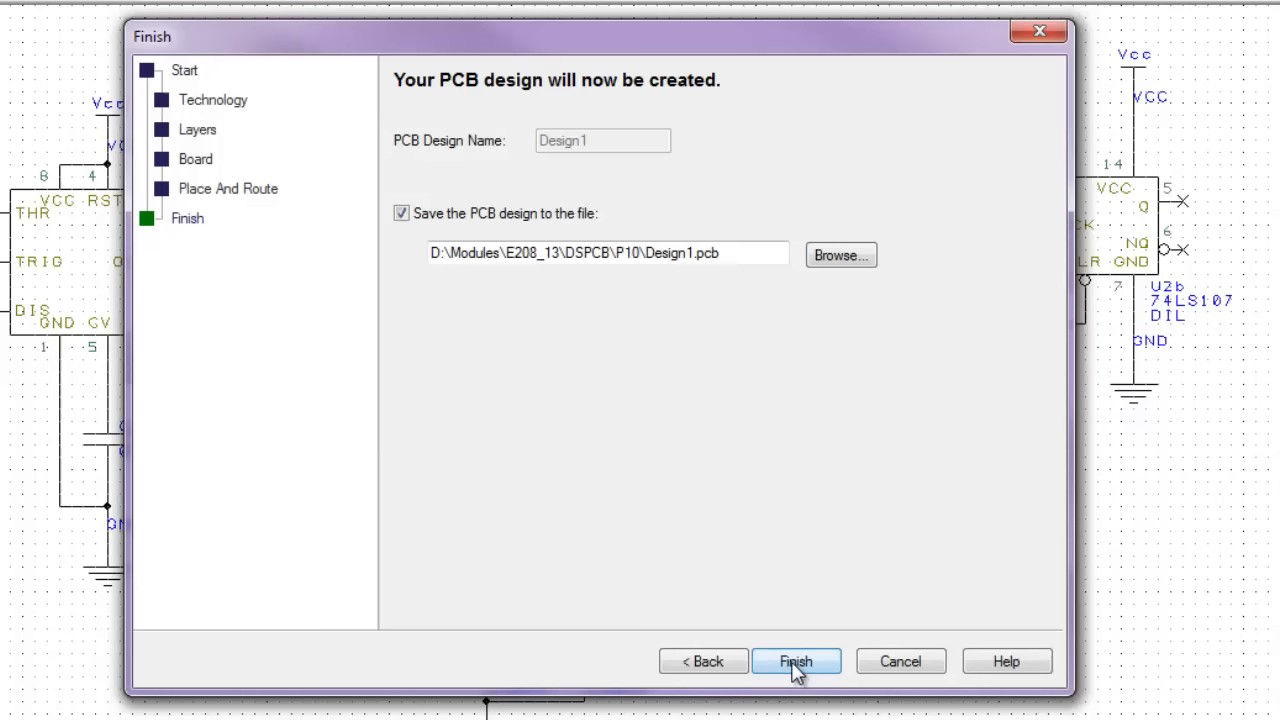
pyautogui.click(795, 662)
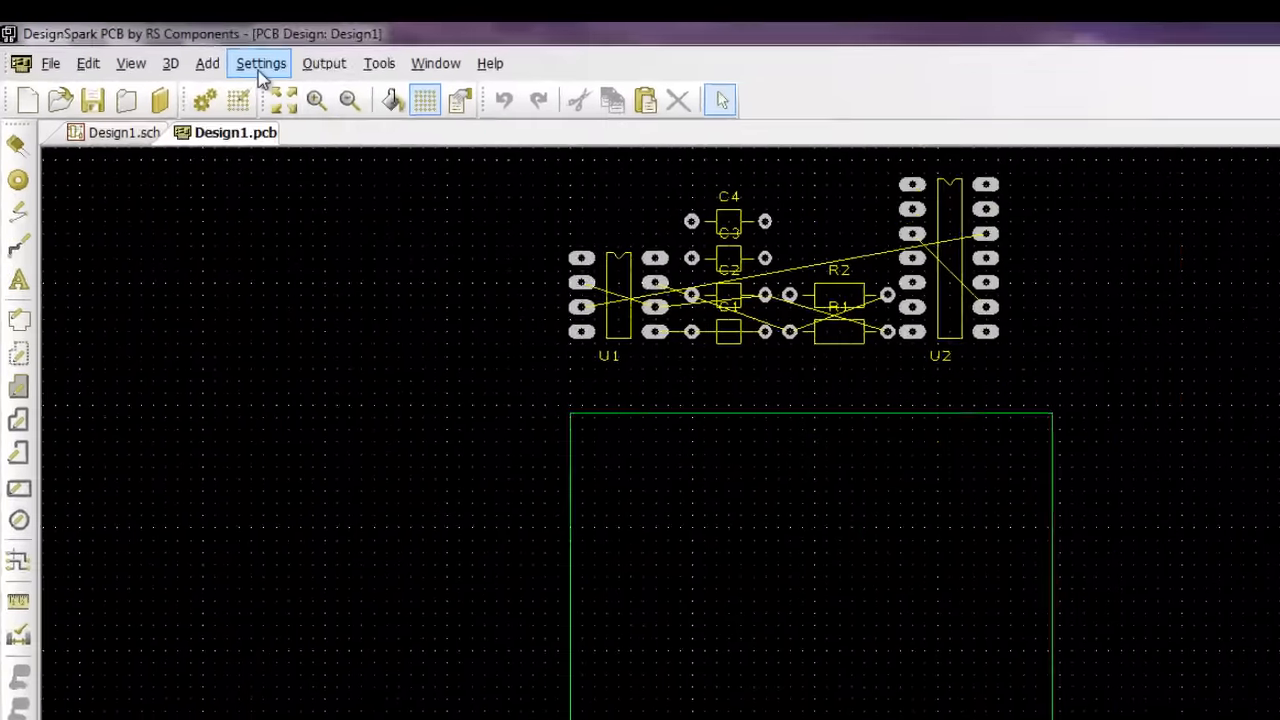
# Step: Set the Signal Nom and Signal Min track style widths to 20 in the PCB's design technology
pyautogui.click(189, 46)
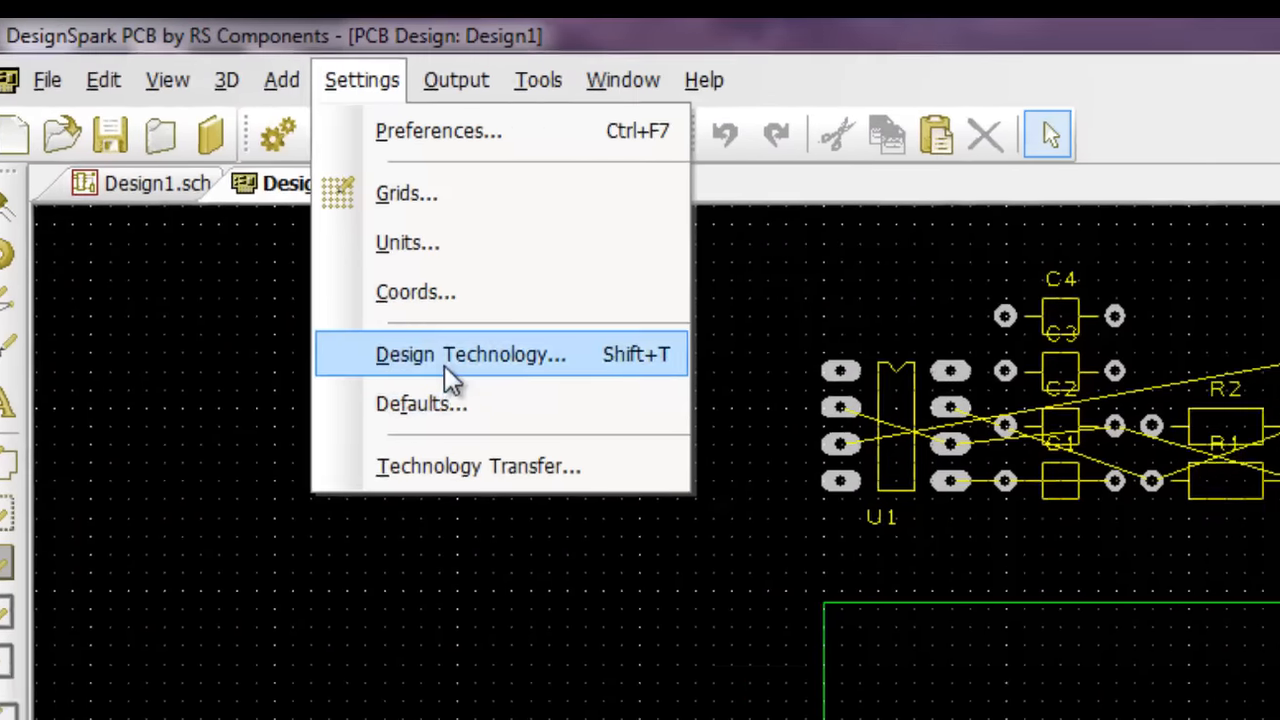
pyautogui.click(490, 384)
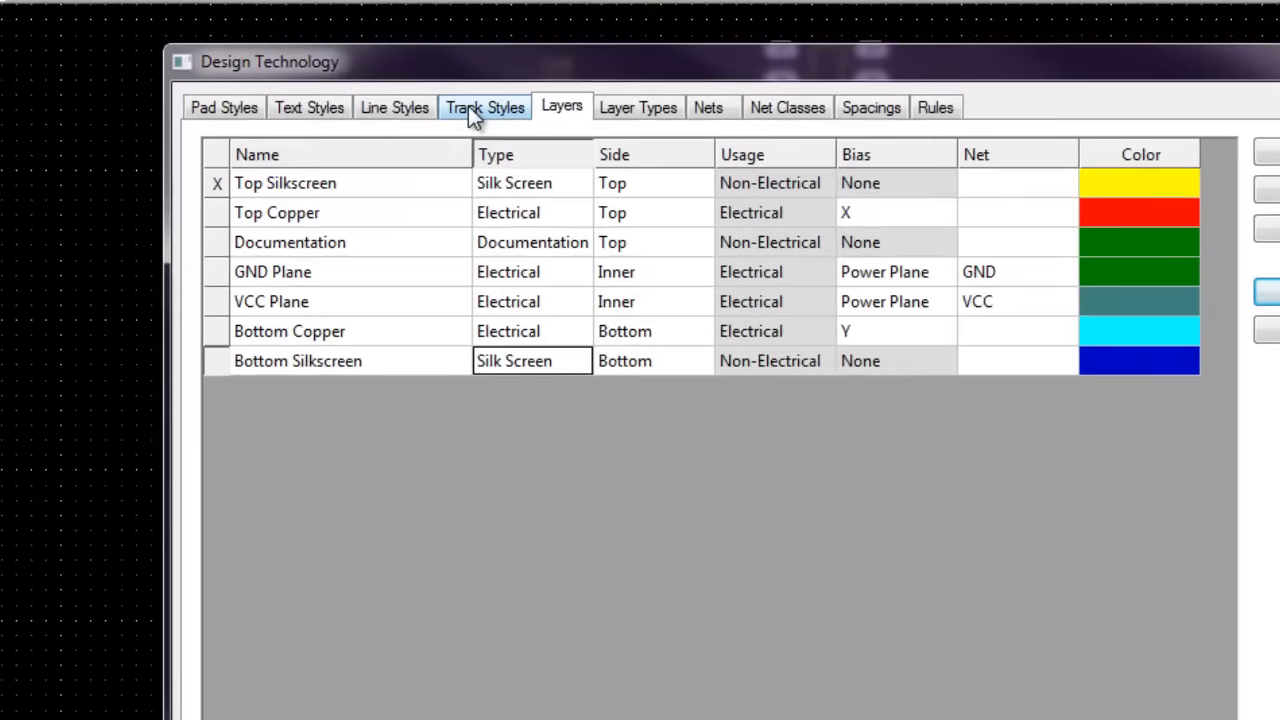
pyautogui.click(395, 89)
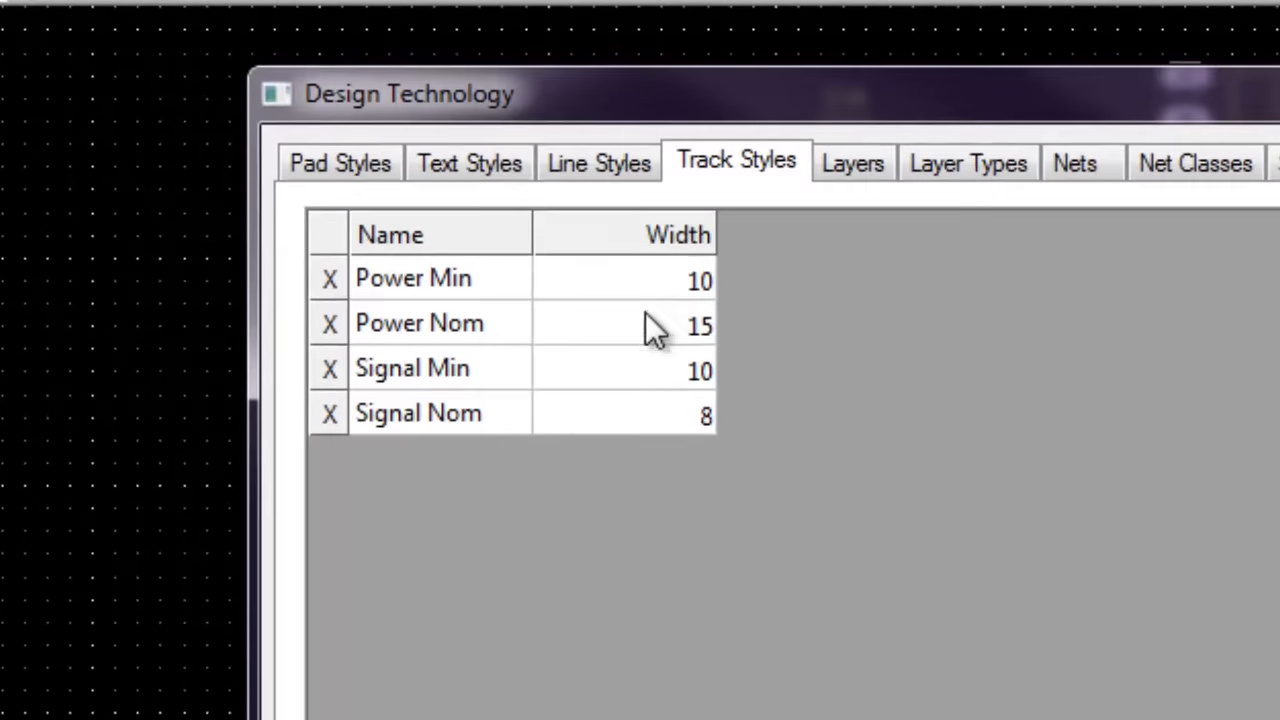
pyautogui.click(622, 410)
pyautogui.write('20')
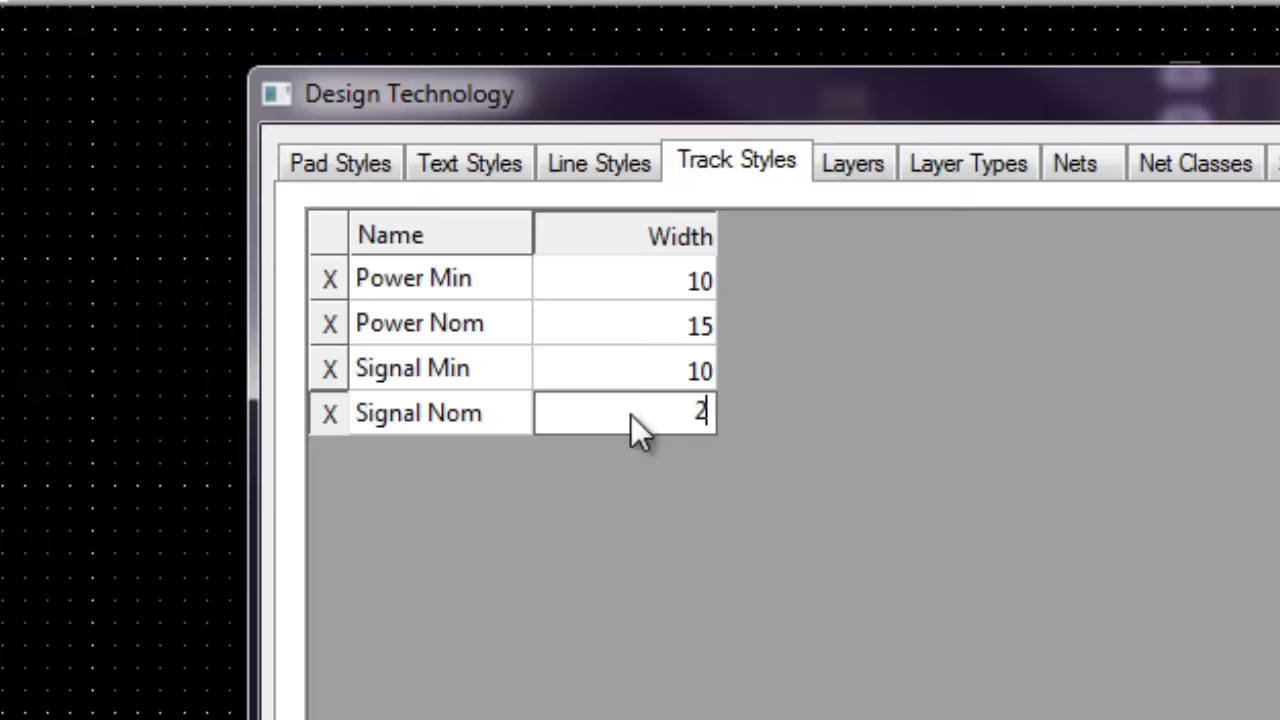
pyautogui.click(676, 385)
pyautogui.write('2')
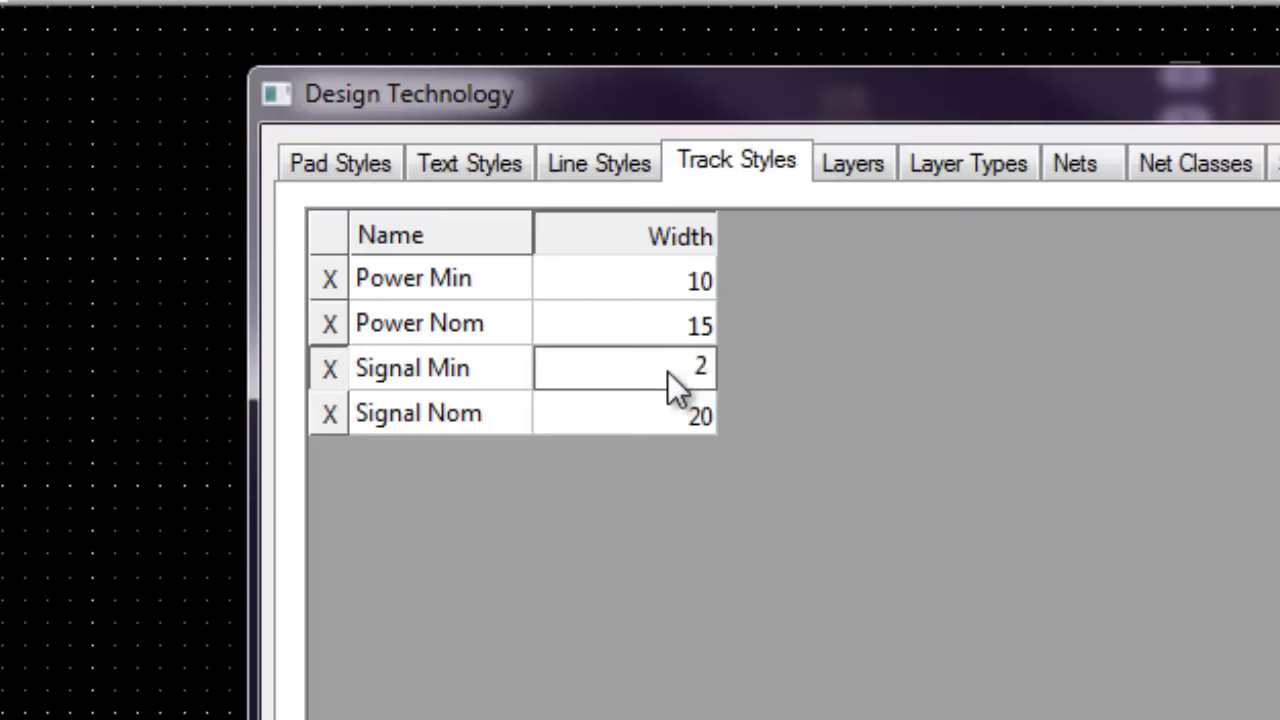
pyautogui.write('0')
# Step: Set the Power Nom and Power Min track style widths to 30 and apply the track style changes
pyautogui.click(665, 316)
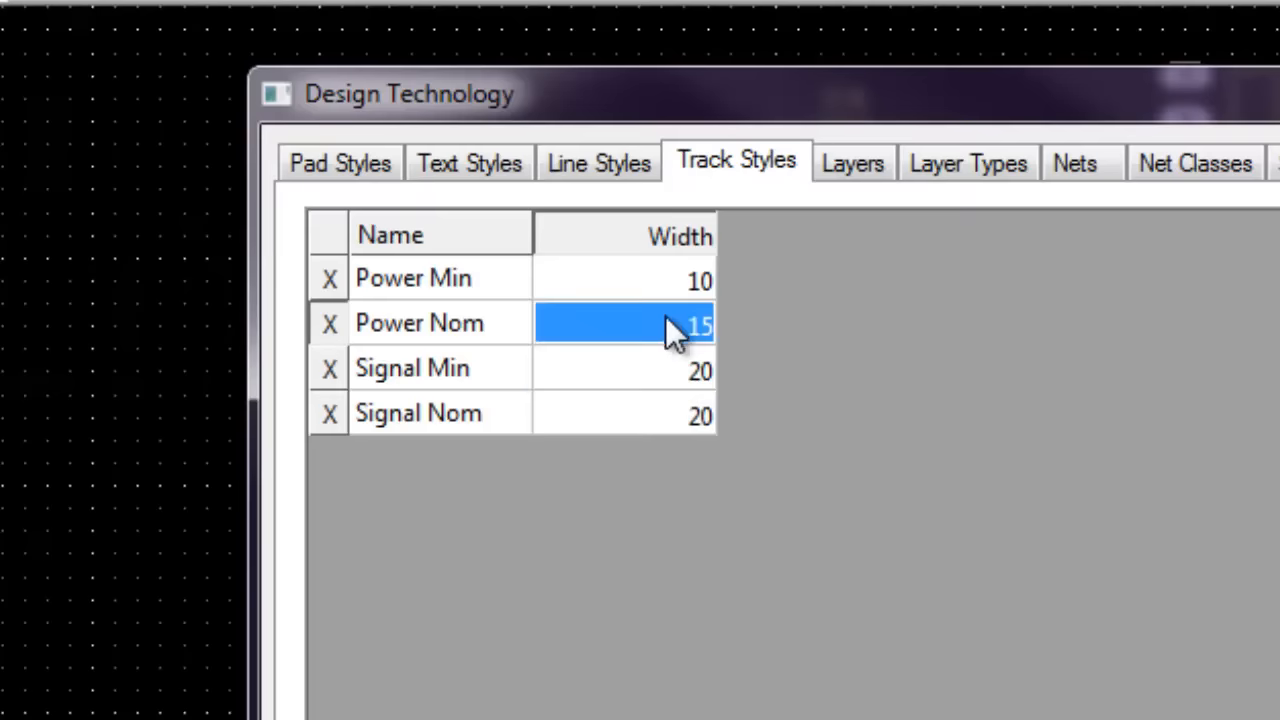
pyautogui.write('30')
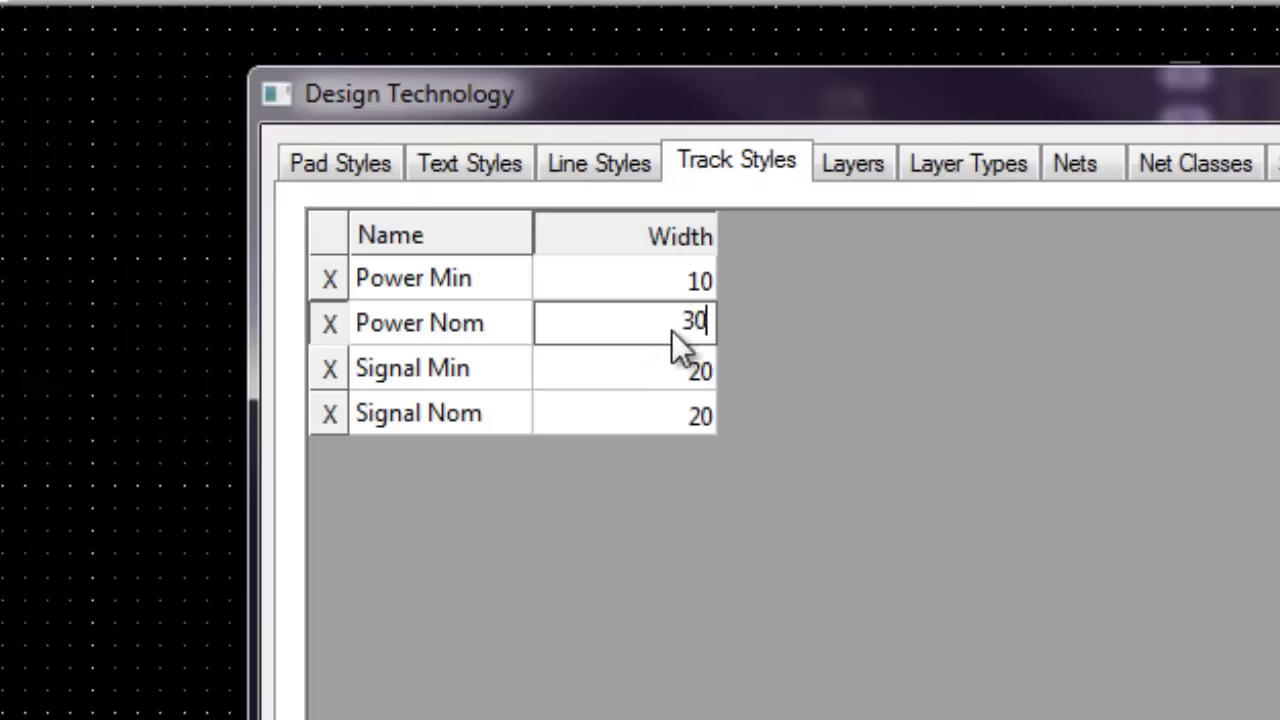
pyautogui.click(667, 280)
pyautogui.write('30')
pyautogui.press('Return')
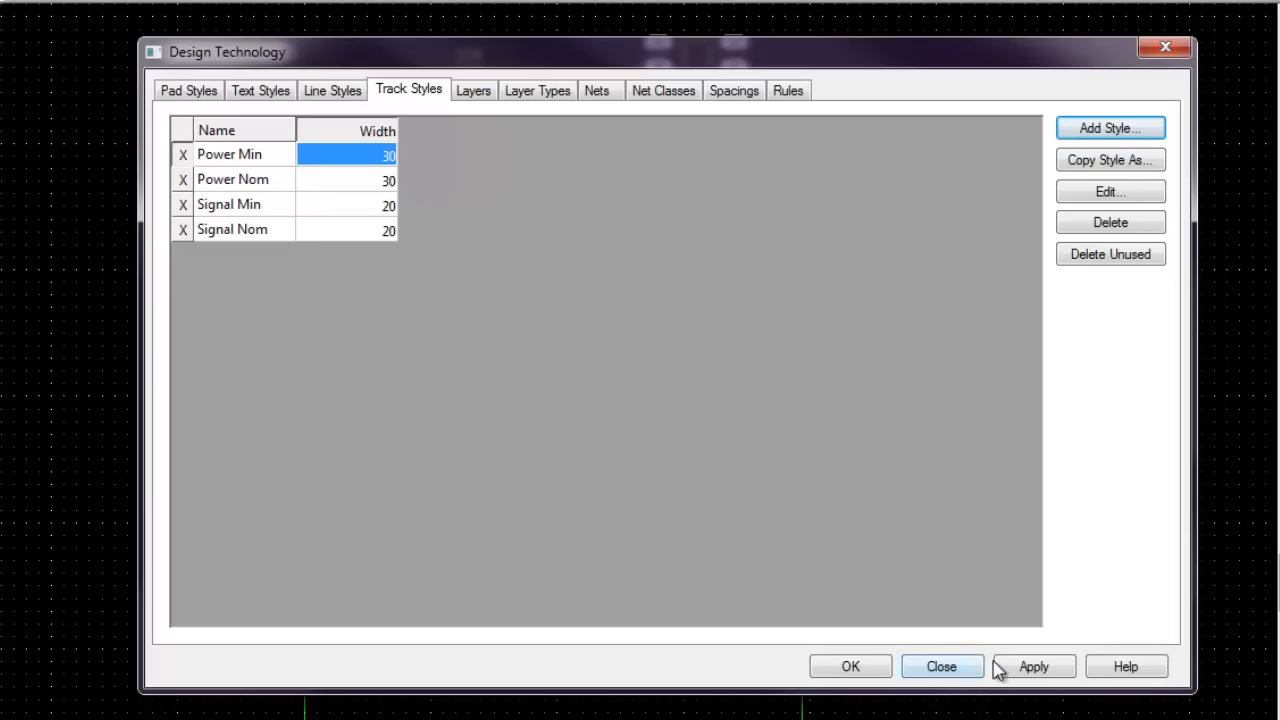
pyautogui.click(1036, 672)
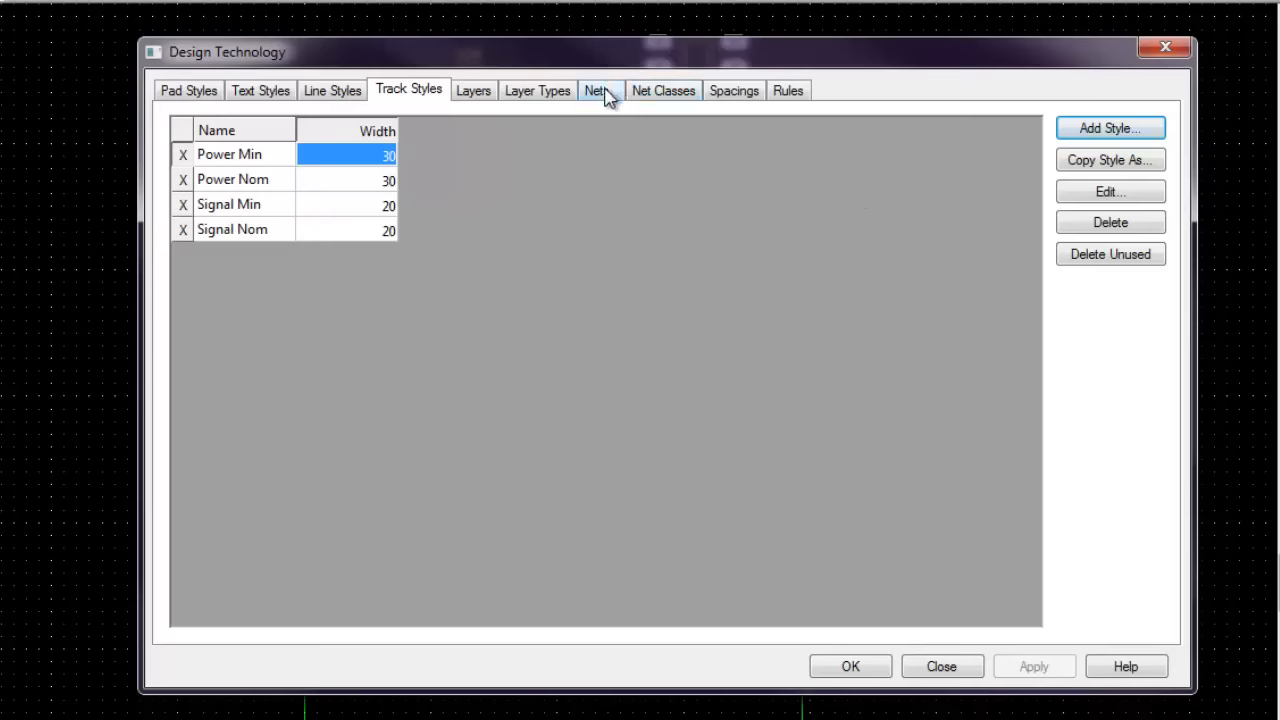
# Step: Assign the VCC net to the Power class and review the auto-named nets and the net classes
pyautogui.click(600, 92)
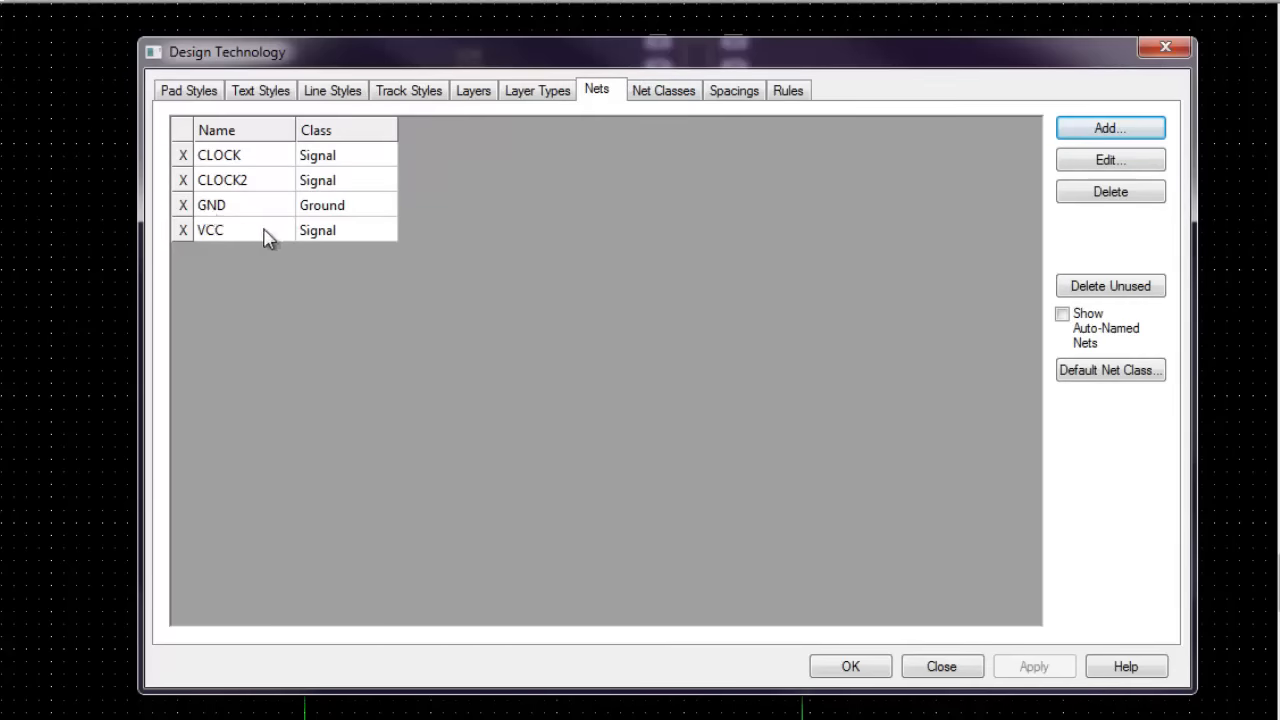
pyautogui.click(343, 233)
pyautogui.click(378, 244)
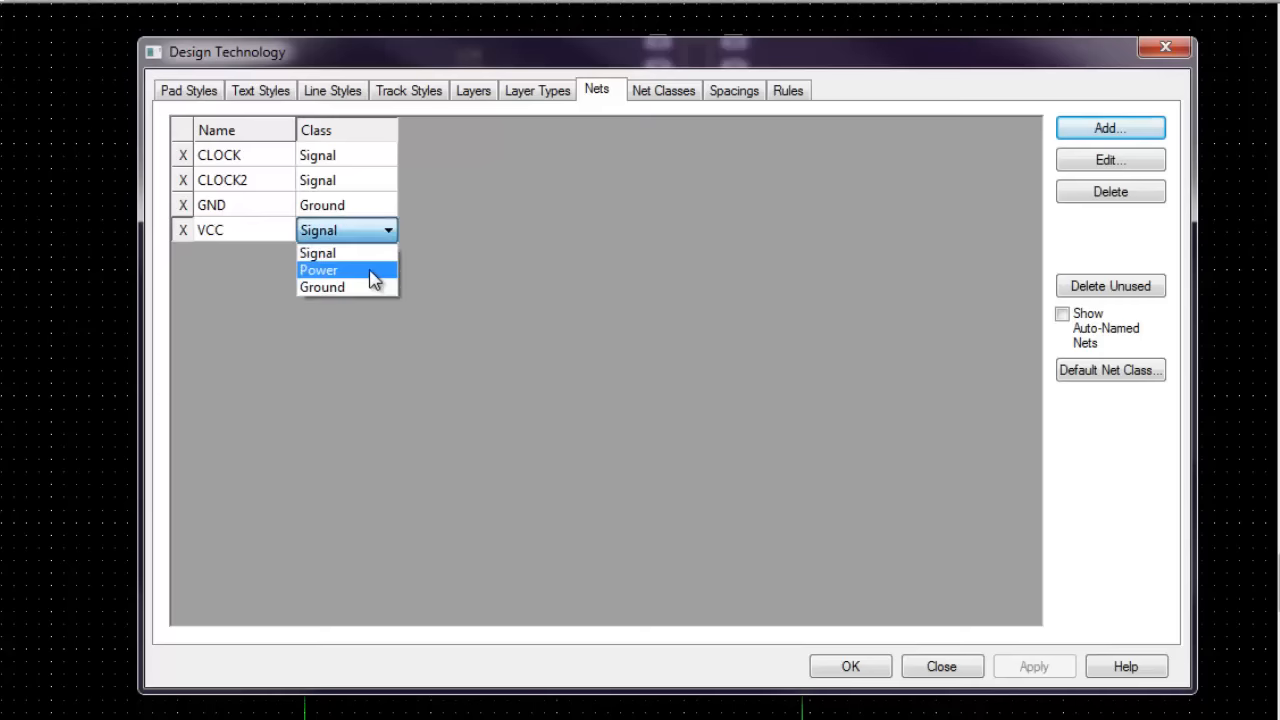
pyautogui.click(368, 267)
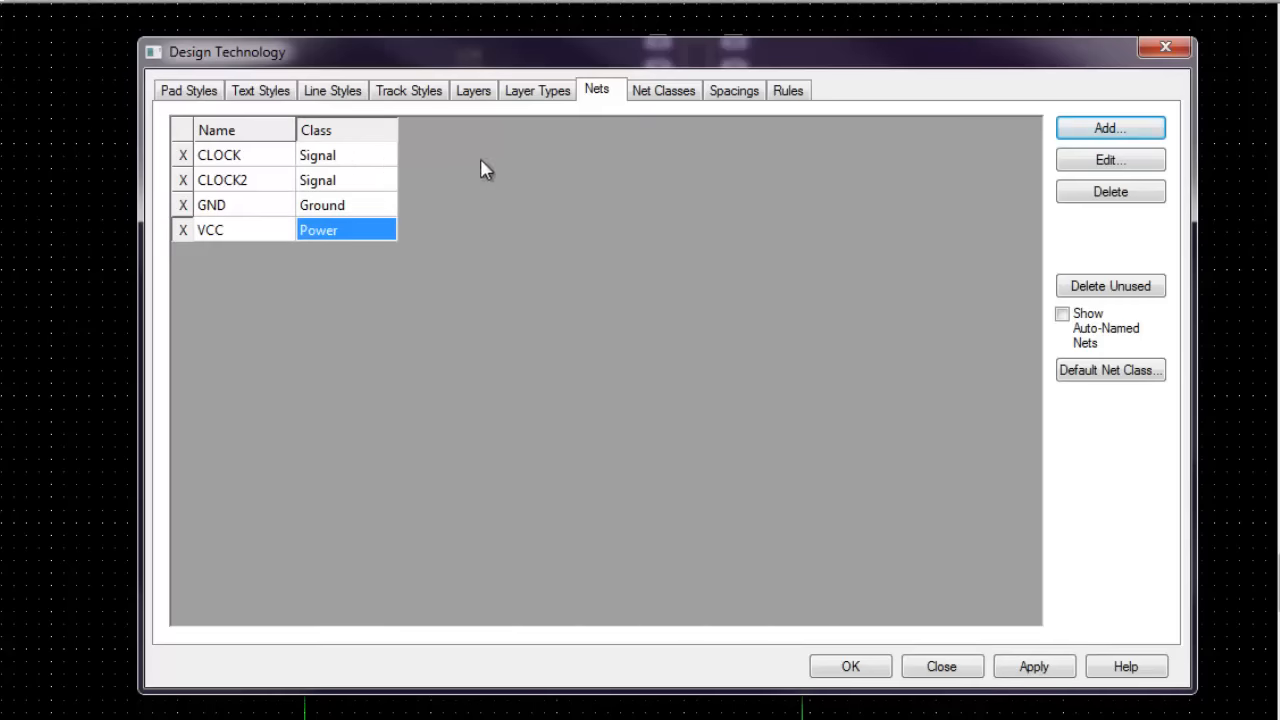
pyautogui.click(1062, 314)
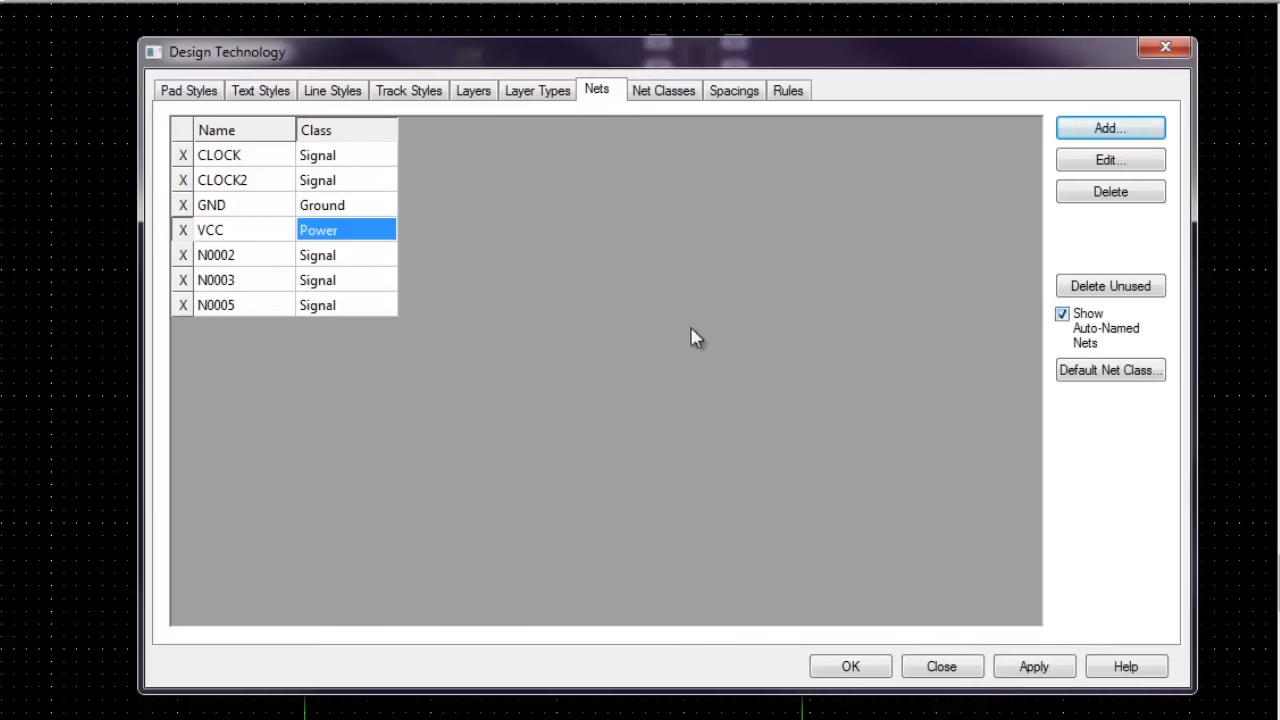
pyautogui.click(657, 95)
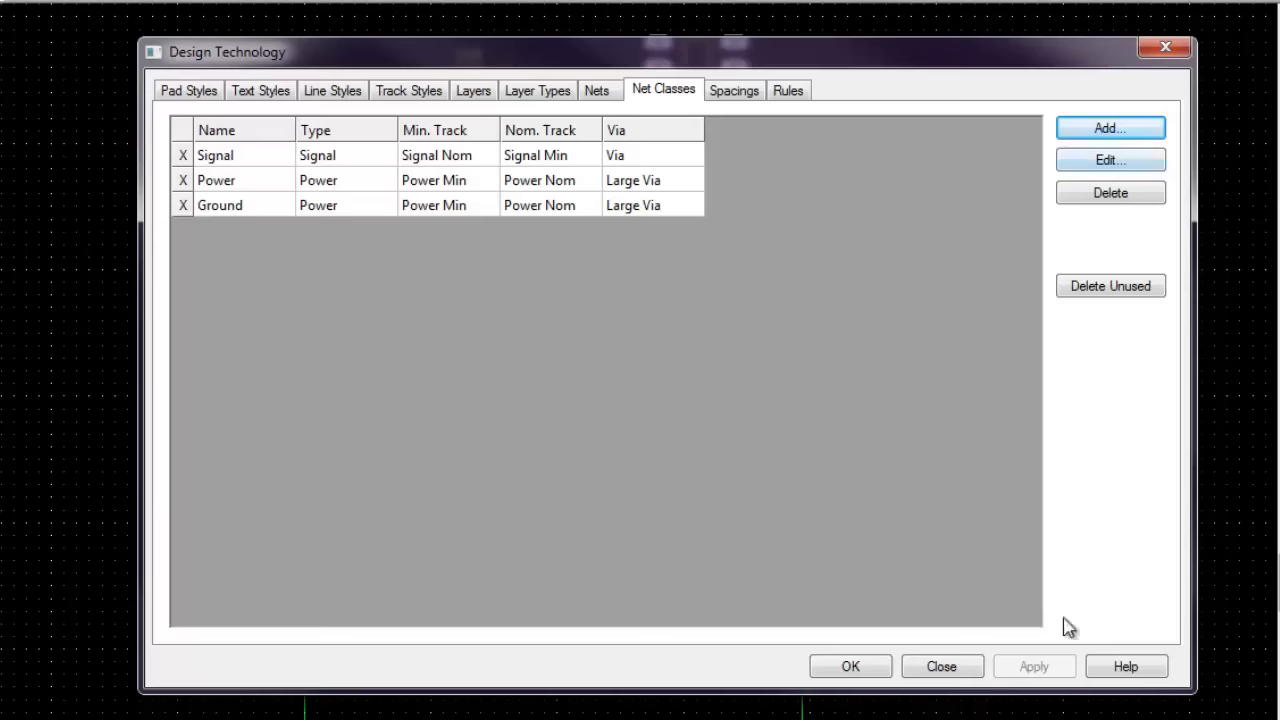
# Step: Set the Tracks-to-Tracks, Pads-to-Tracks and Vias-to-Tracks spacings to 20 in the design technology
pyautogui.click(743, 97)
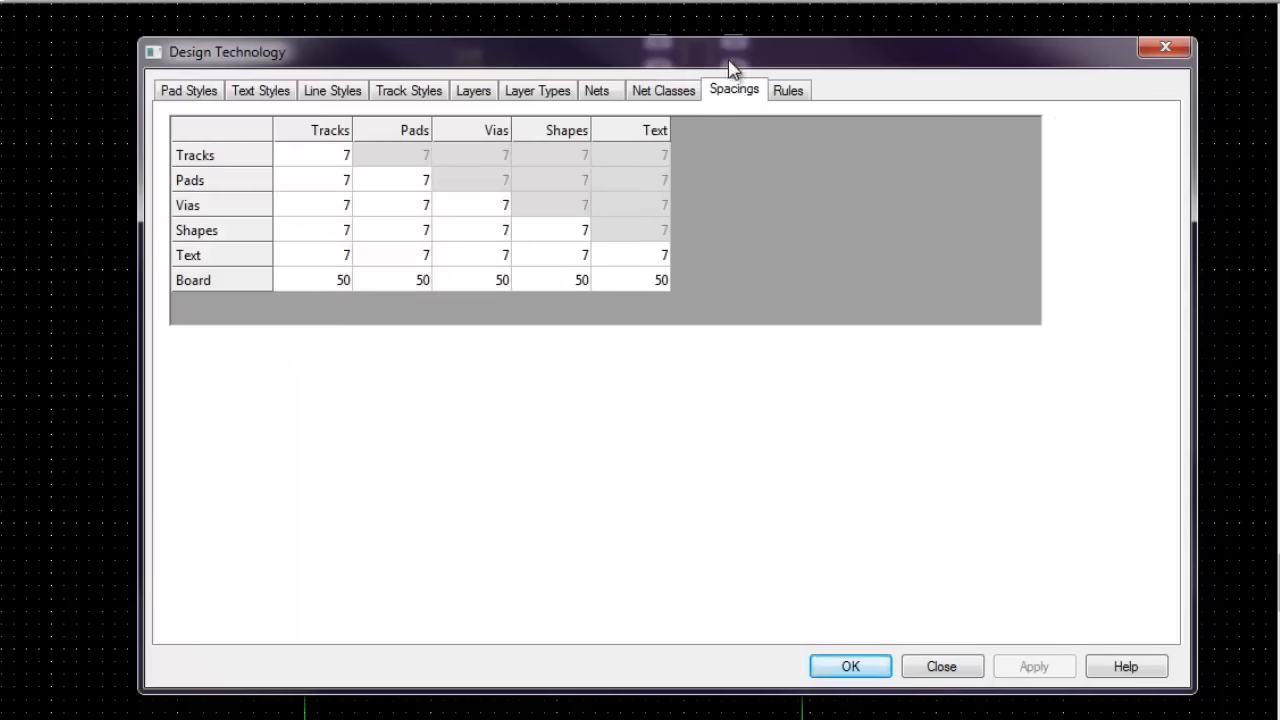
pyautogui.moveTo(729, 60); pyautogui.dragTo(795, 32)
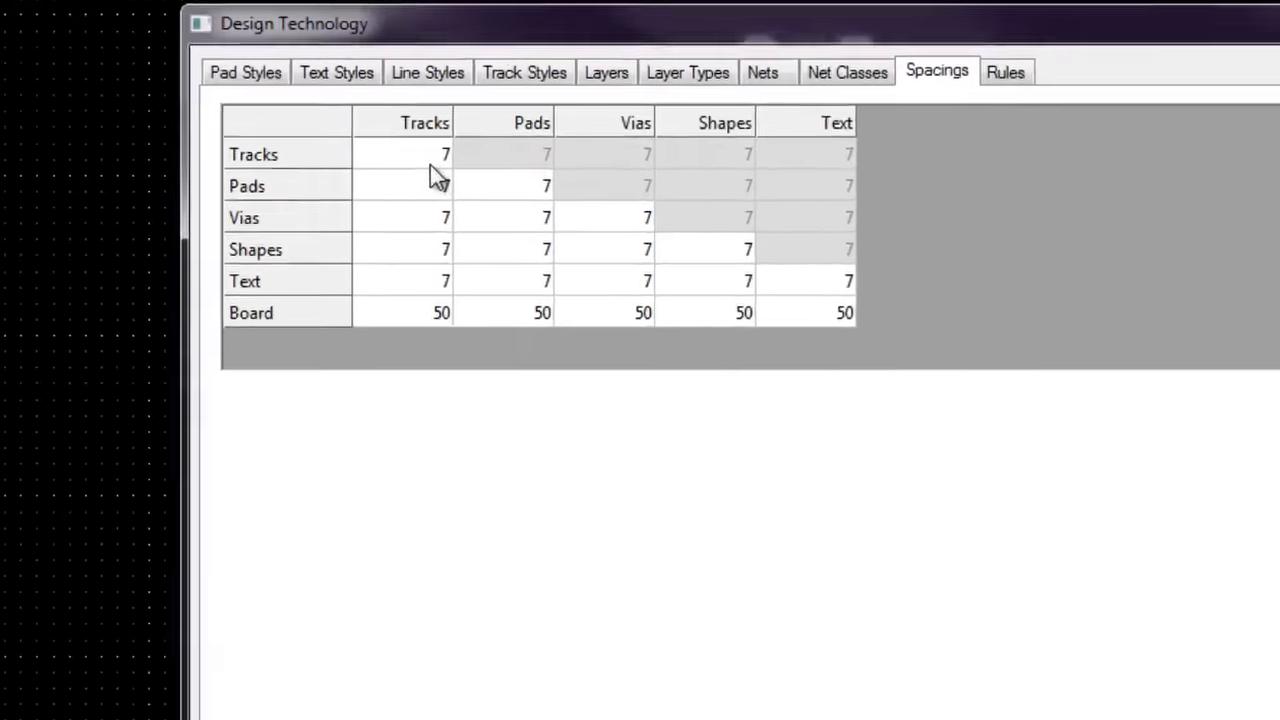
pyautogui.click(440, 150)
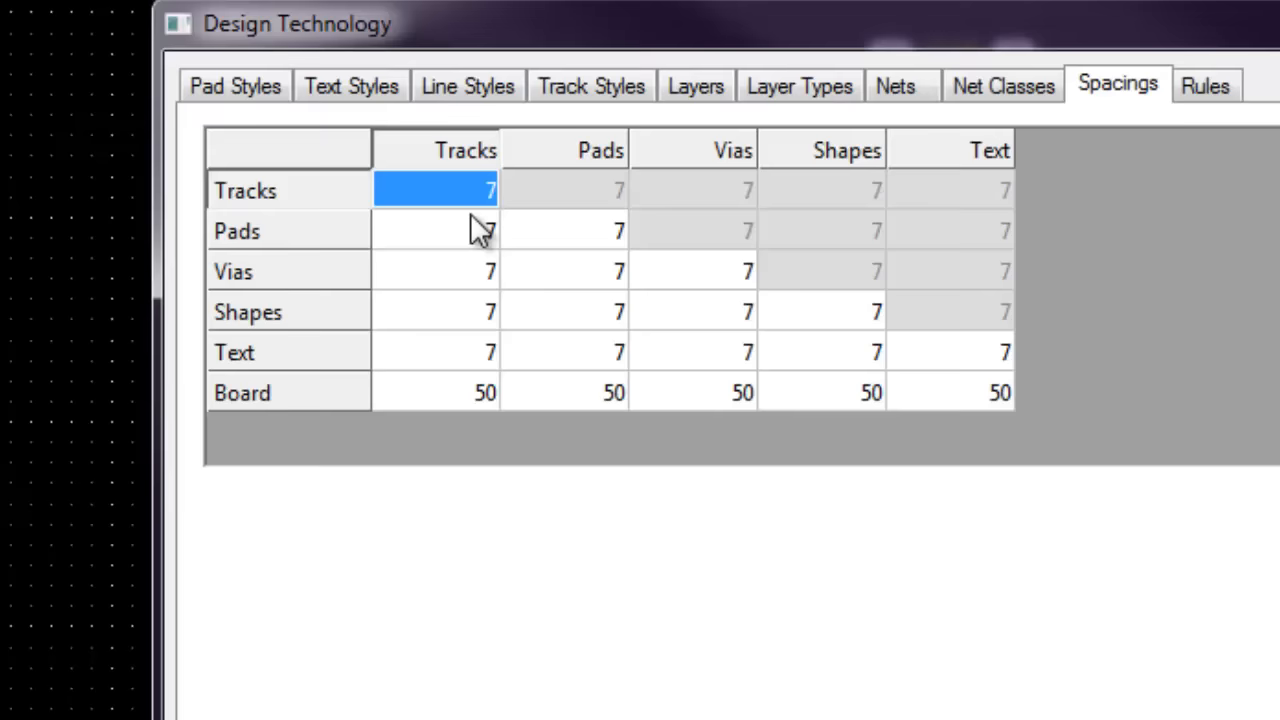
pyautogui.write('20')
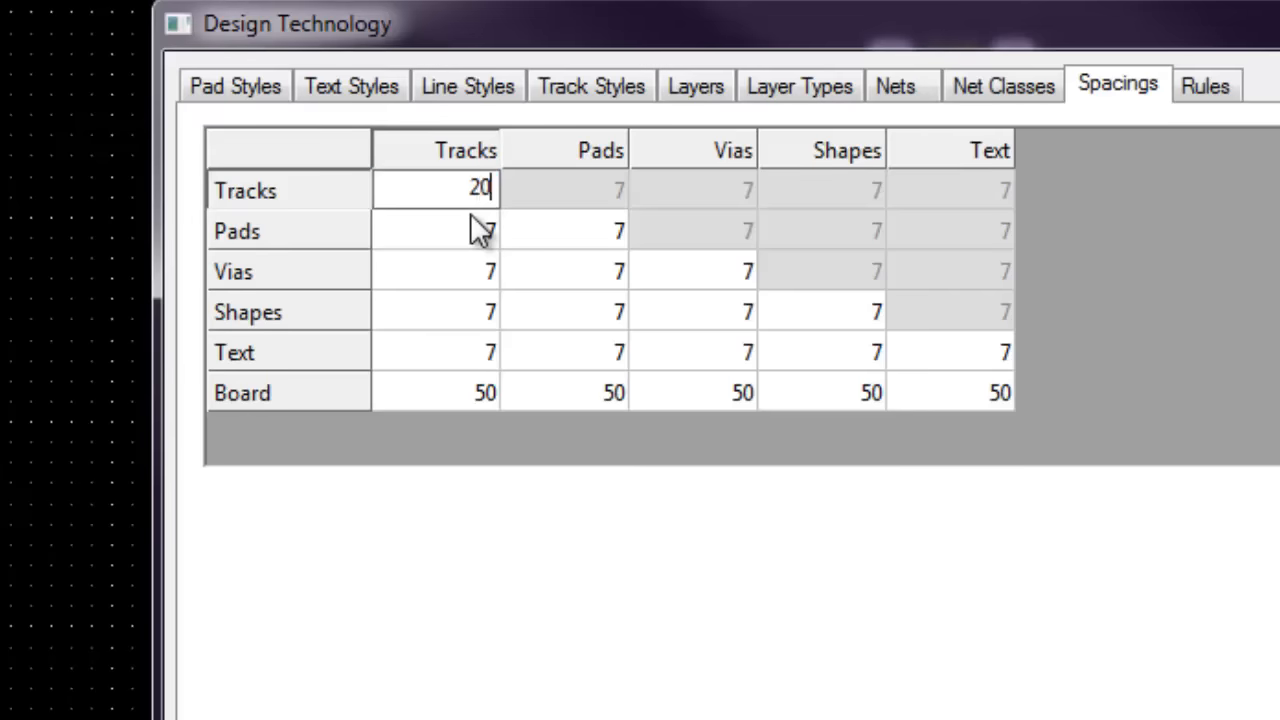
pyautogui.click(471, 217)
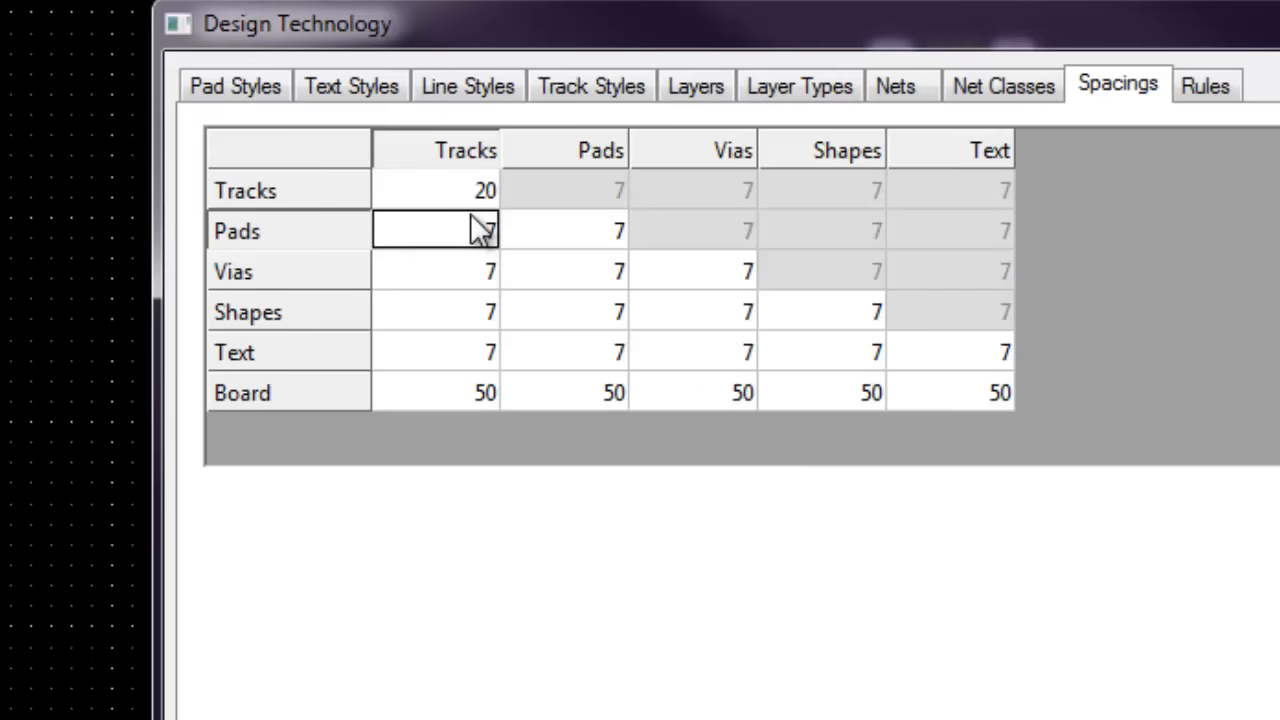
pyautogui.write('20')
pyautogui.press('Return')
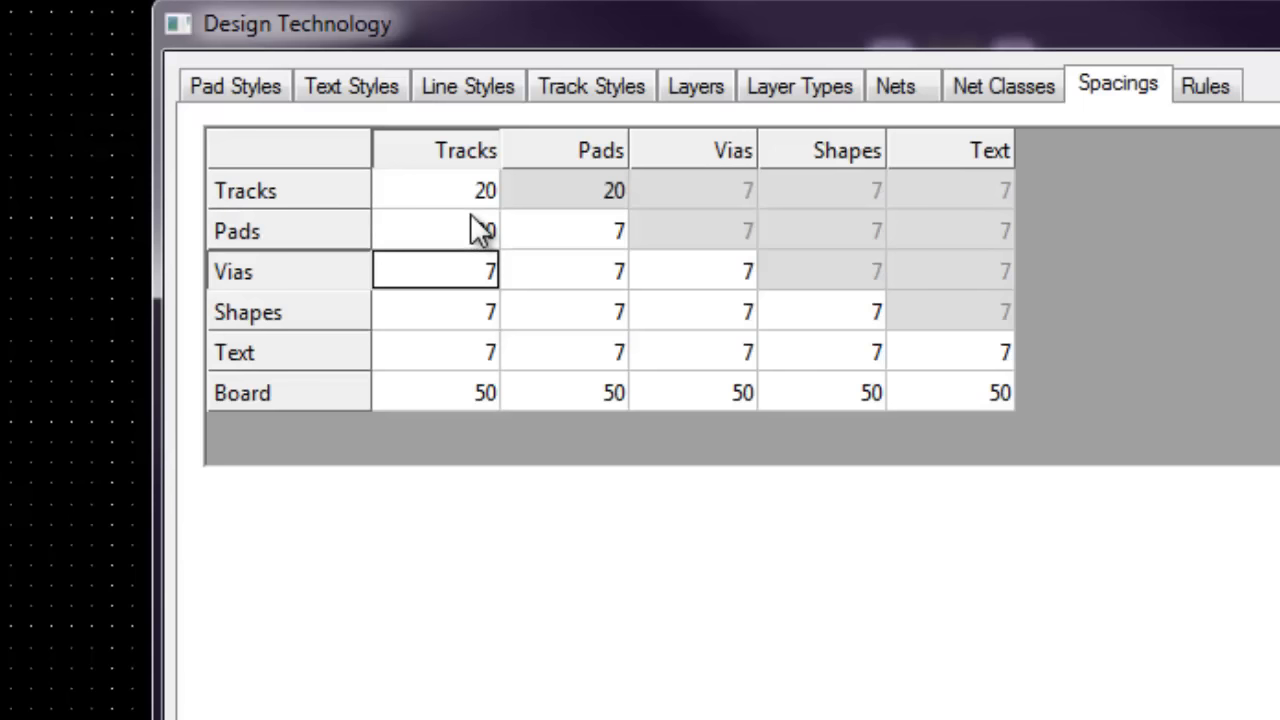
pyautogui.write('20')
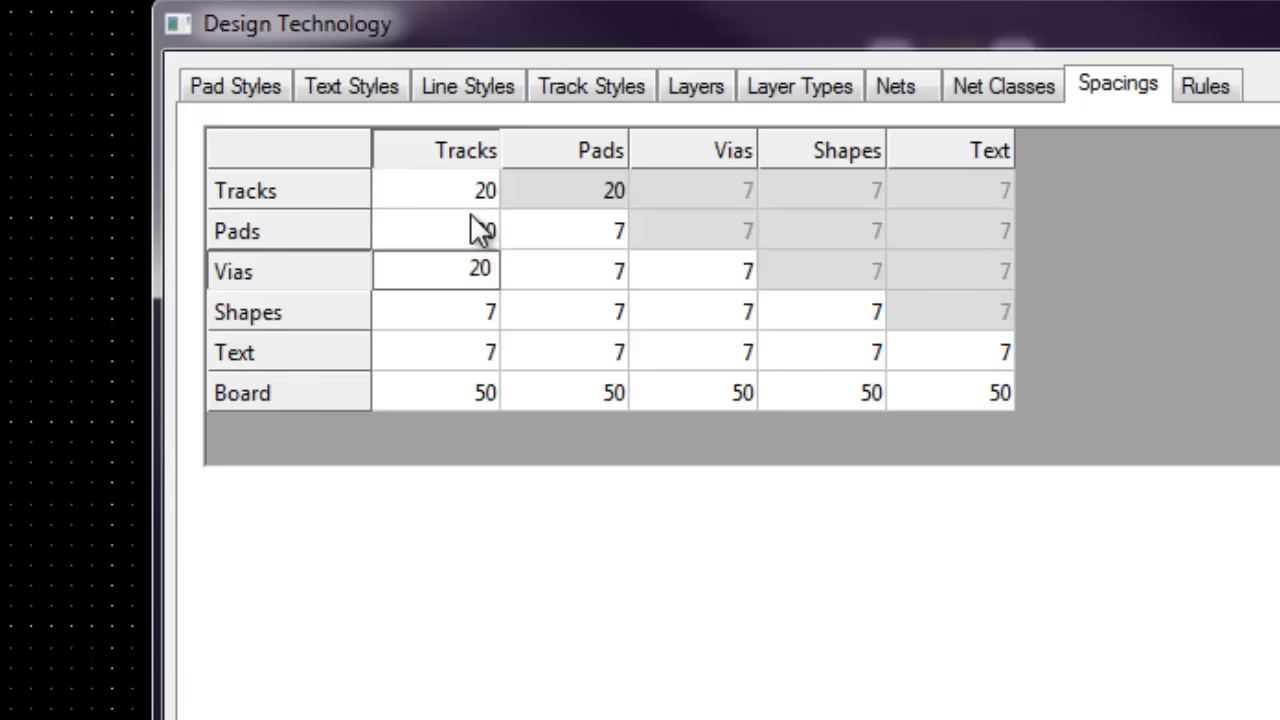
pyautogui.press('Return')
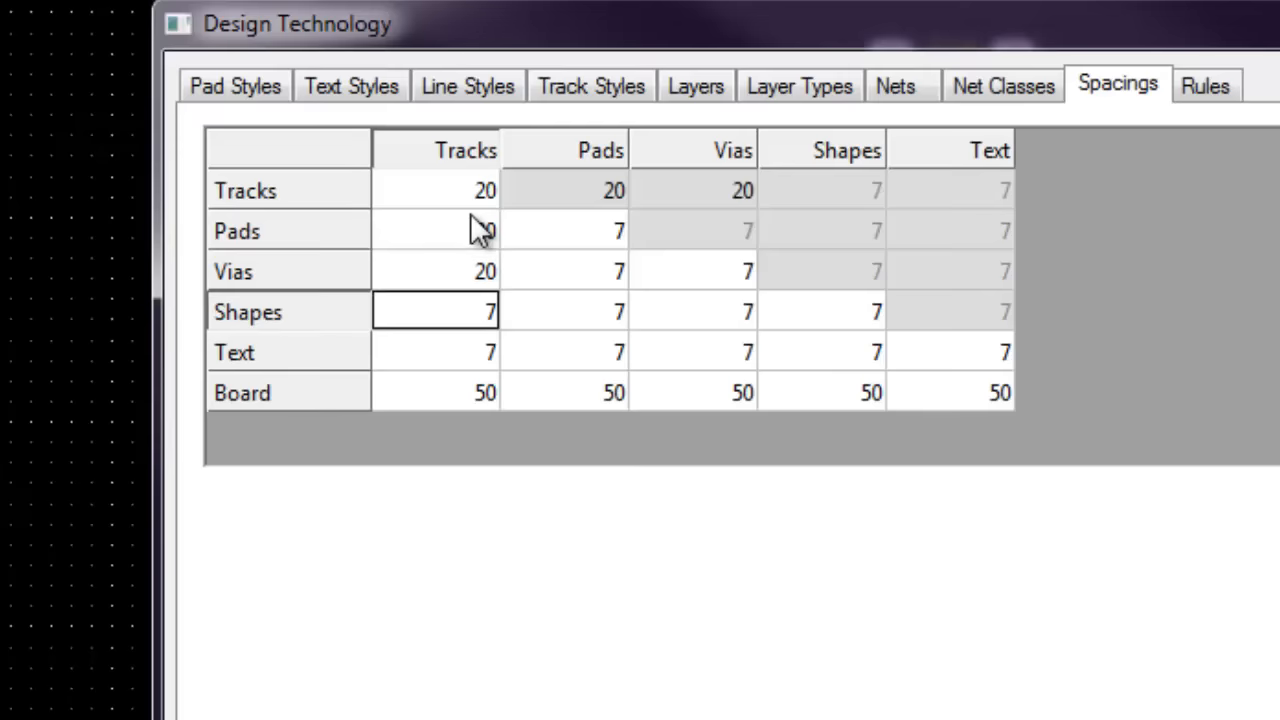
# Step: Set the Vias-to-Vias spacing to 20 and accept the design technology changes
pyautogui.press('Down')
pyautogui.press('Down')
pyautogui.press('Right')
pyautogui.press('Up')
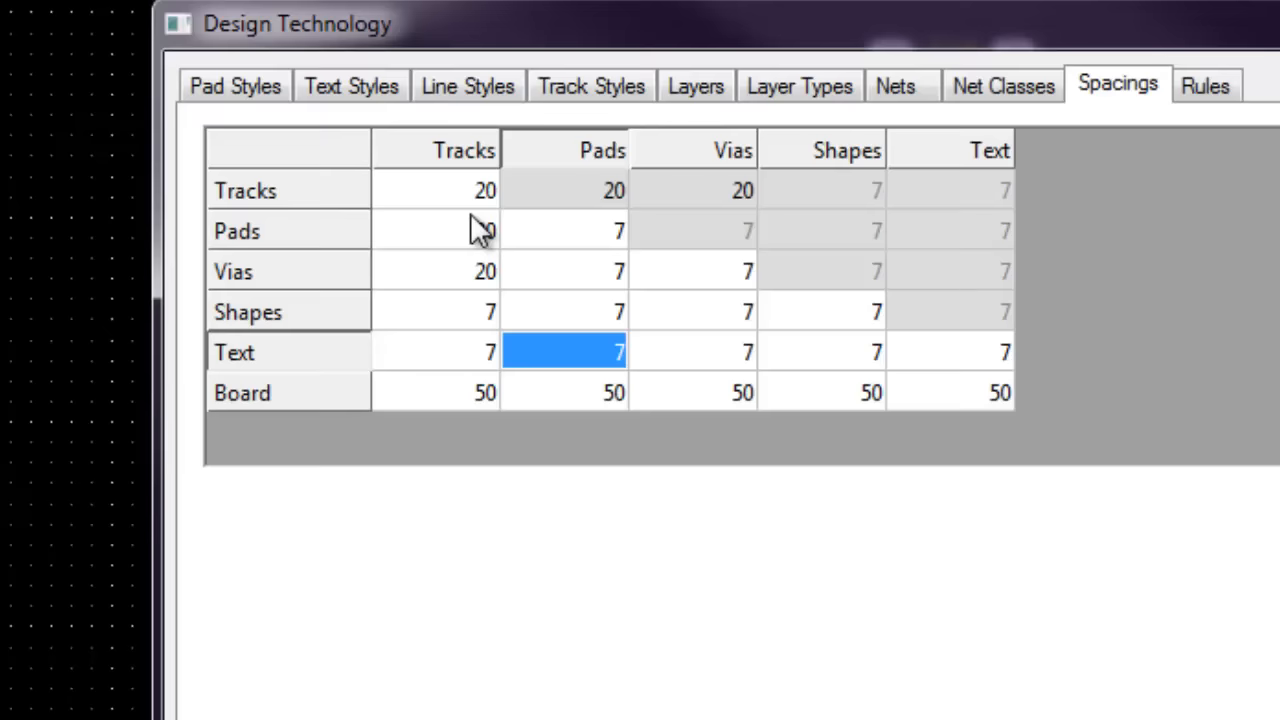
pyautogui.press('Up')
pyautogui.press('Right')
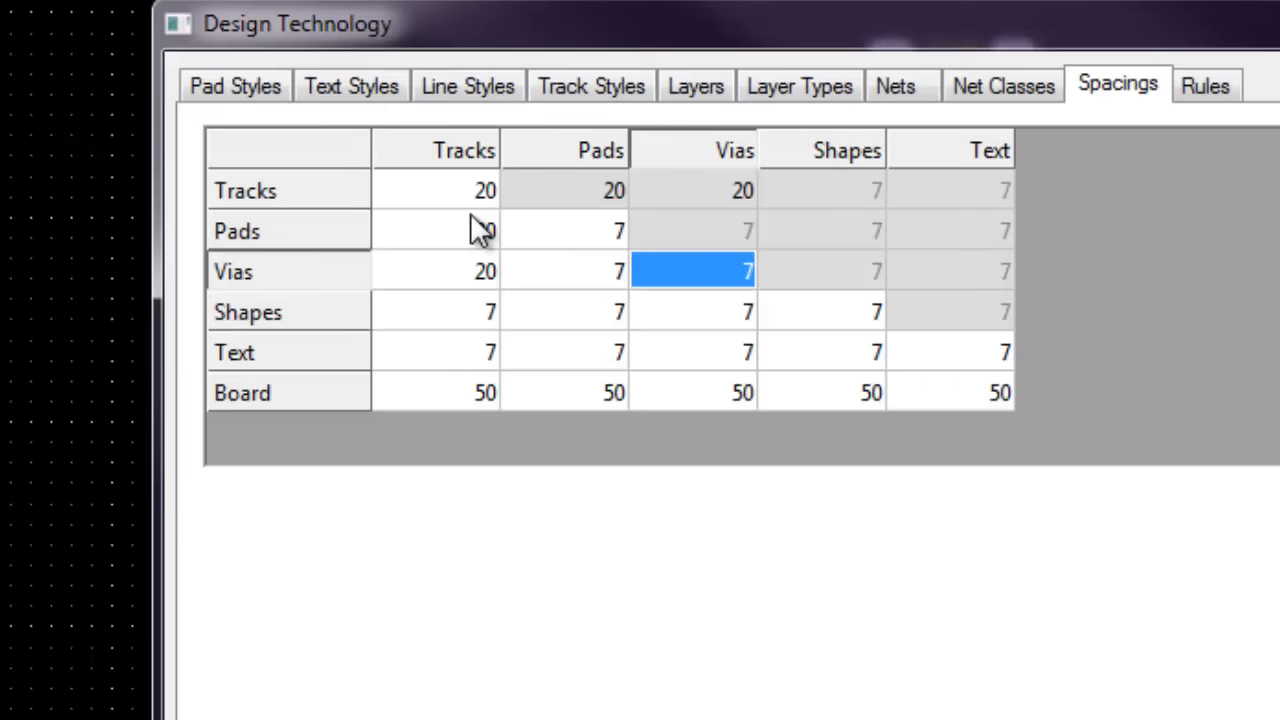
pyautogui.write('20')
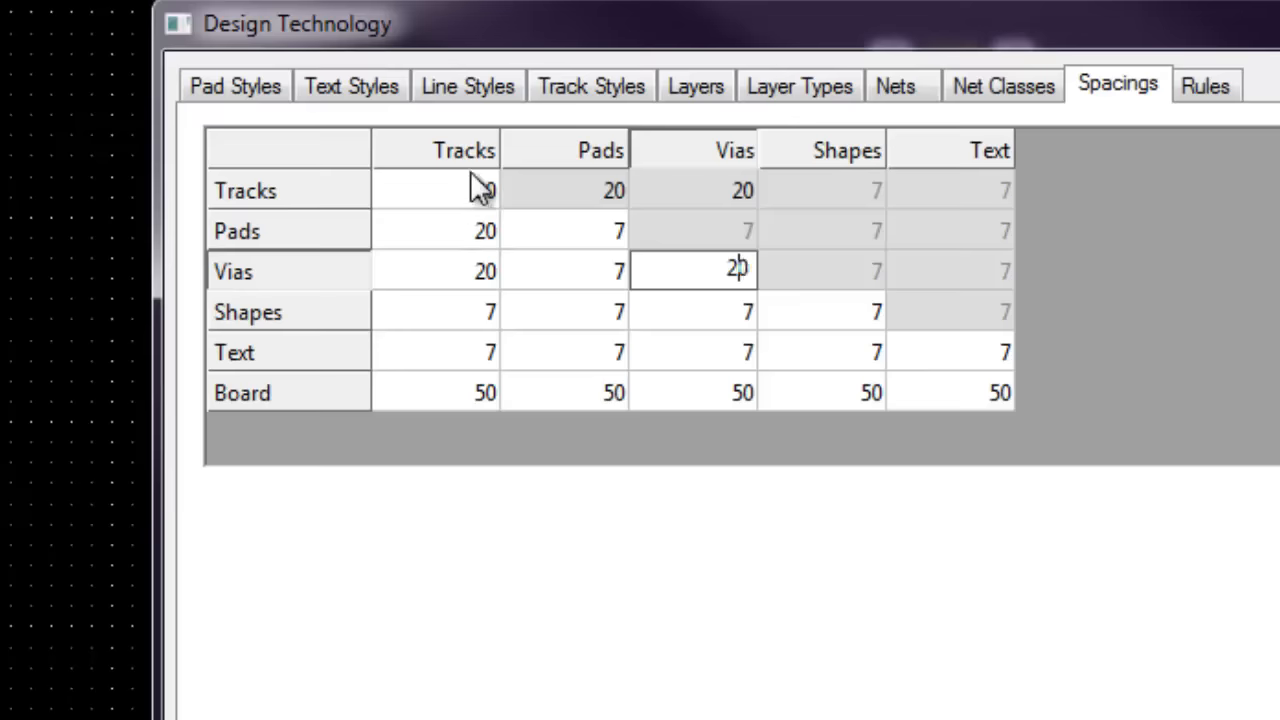
pyautogui.click(695, 400)
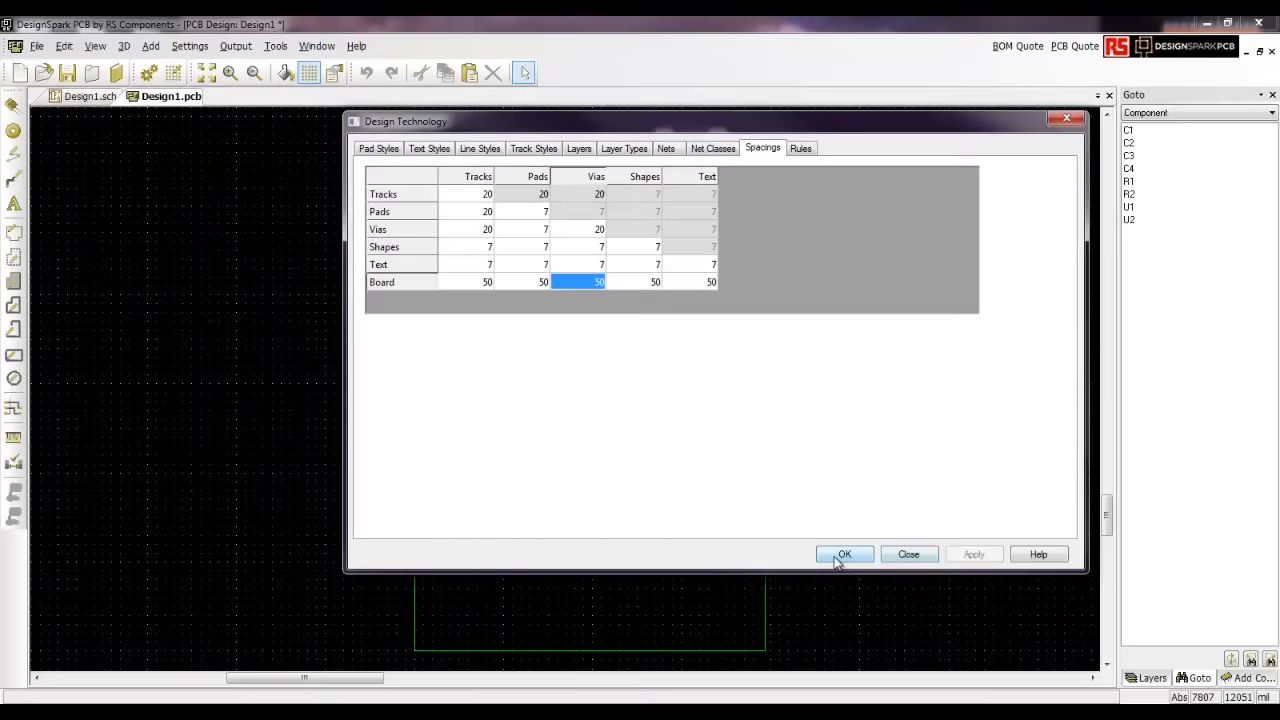
pyautogui.click(838, 558)
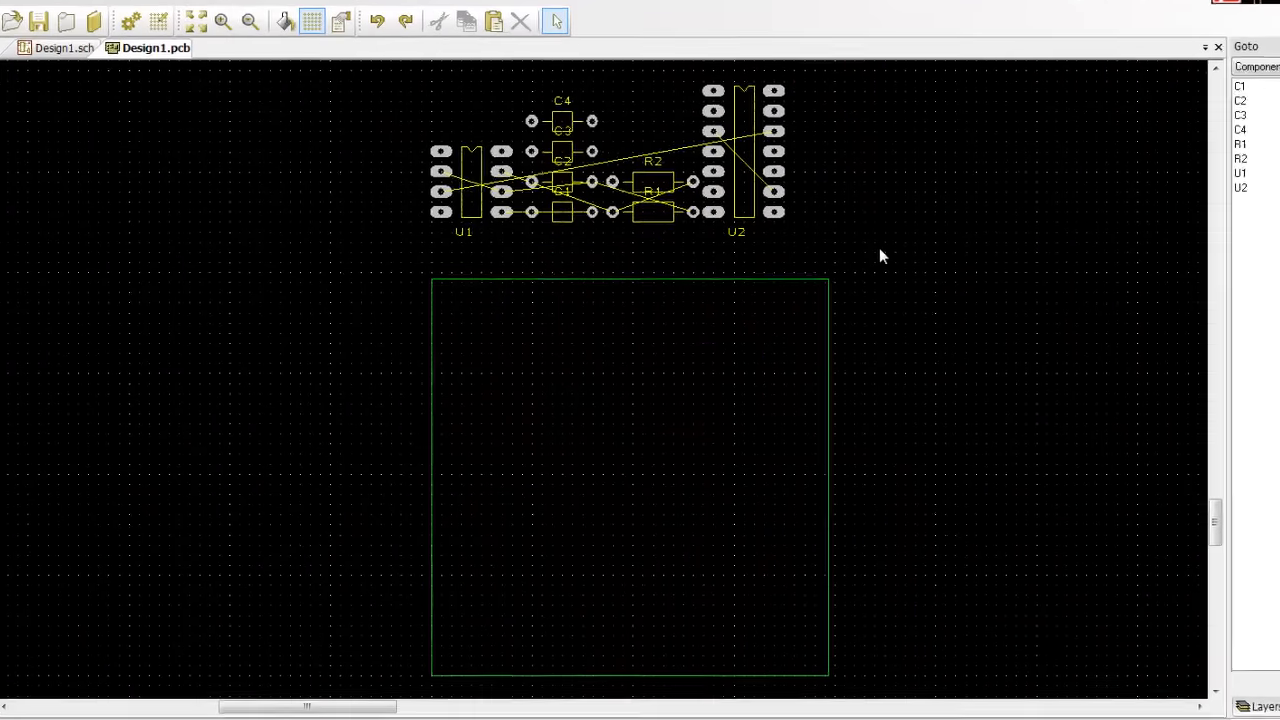
# Step: Select all the components above the board and move them together inside the board outline
pyautogui.moveTo(966, 214); pyautogui.dragTo(394, 21)
pyautogui.moveTo(483, 138); pyautogui.dragTo(524, 496)
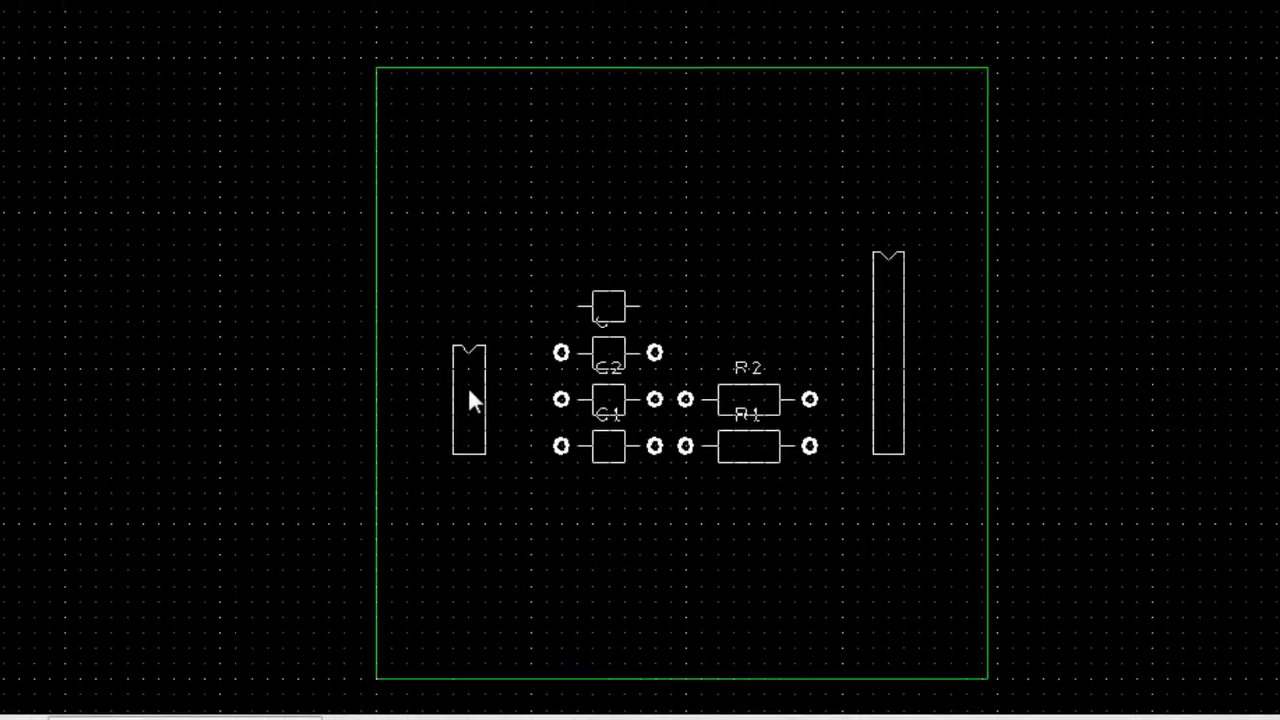
pyautogui.moveTo(470, 399); pyautogui.dragTo(468, 394)
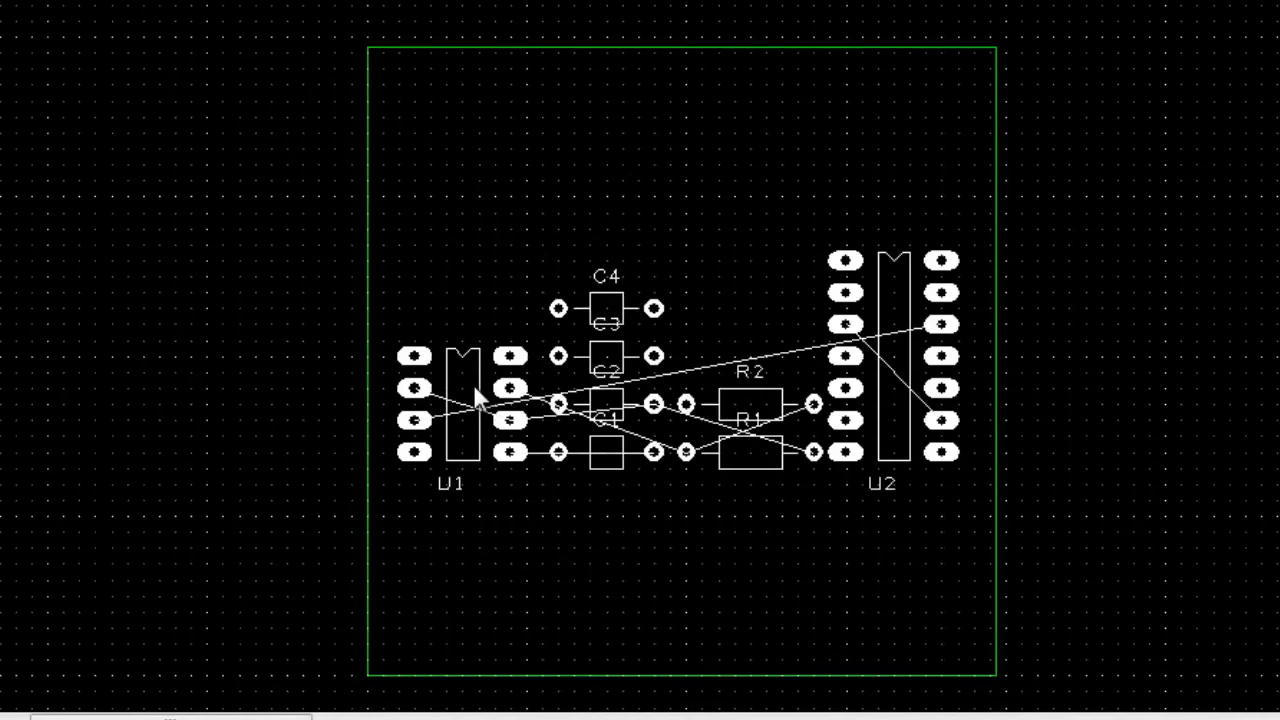
pyautogui.click(690, 165)
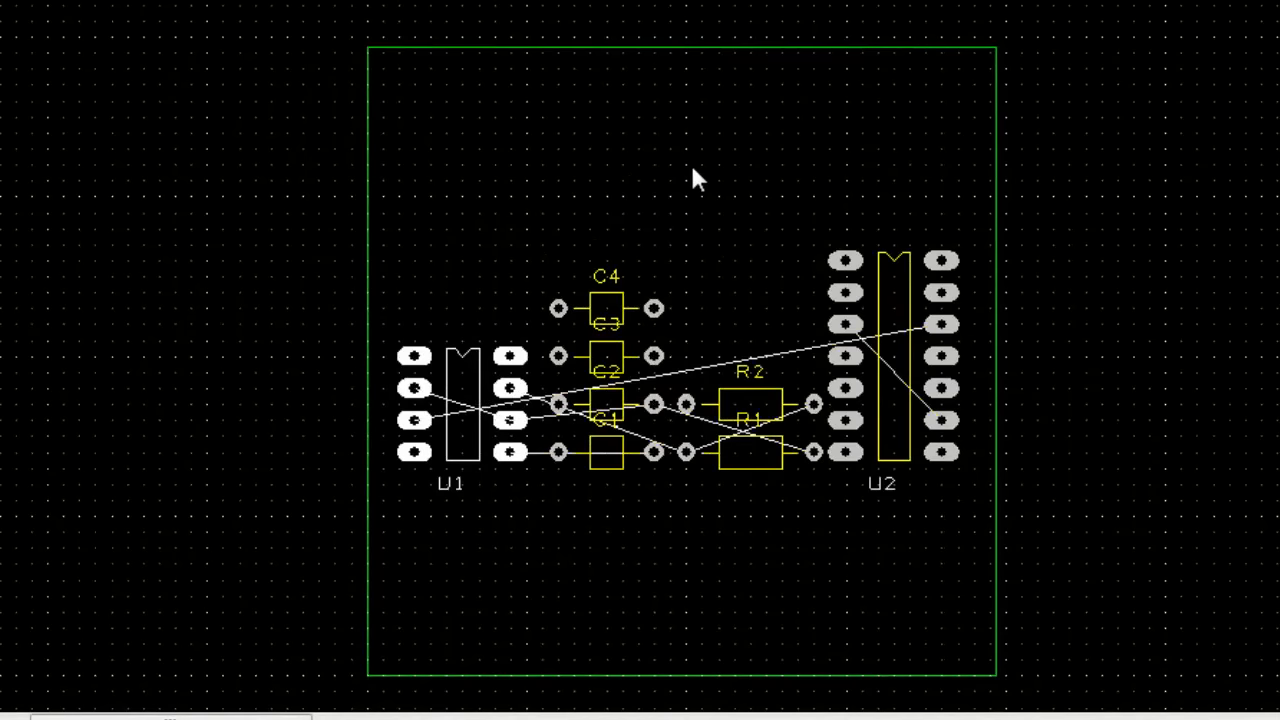
# Step: Place capacitor C4 directly above U2 and capacitor C3 directly above U1
pyautogui.click(613, 307)
pyautogui.moveTo(612, 298); pyautogui.dragTo(899, 226)
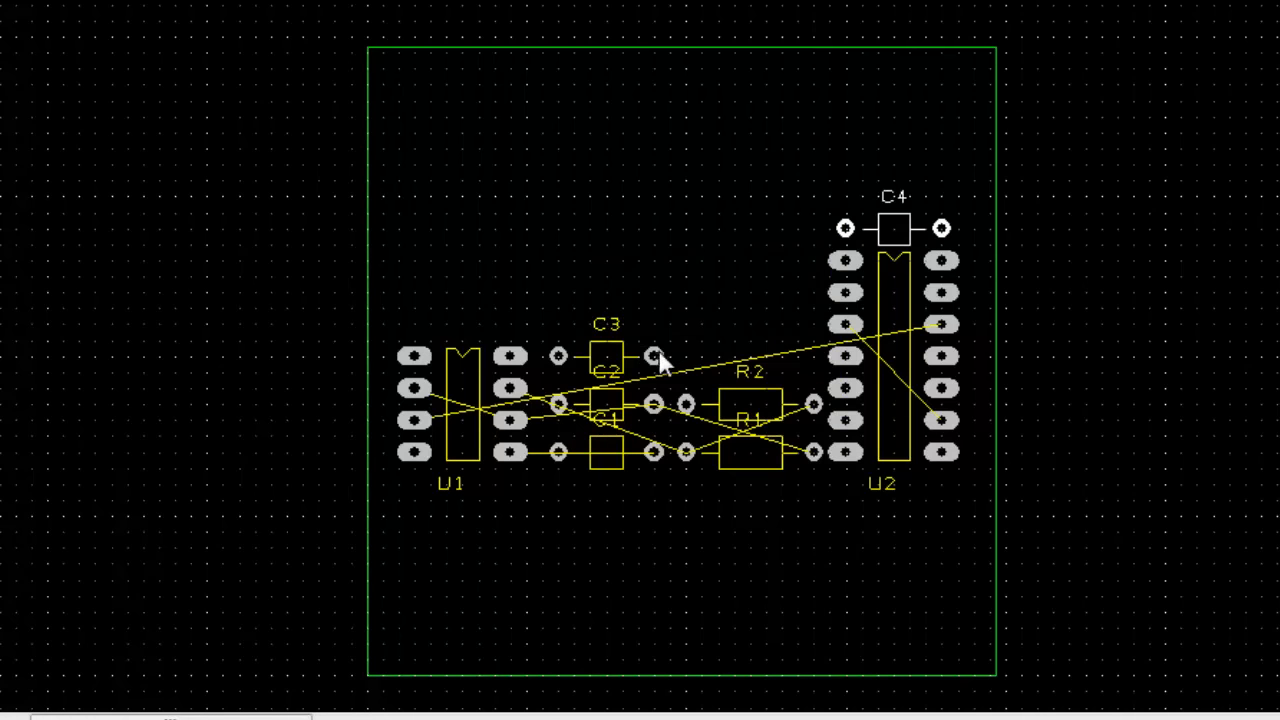
pyautogui.click(607, 345)
pyautogui.moveTo(614, 343); pyautogui.dragTo(470, 311)
pyautogui.click(641, 544)
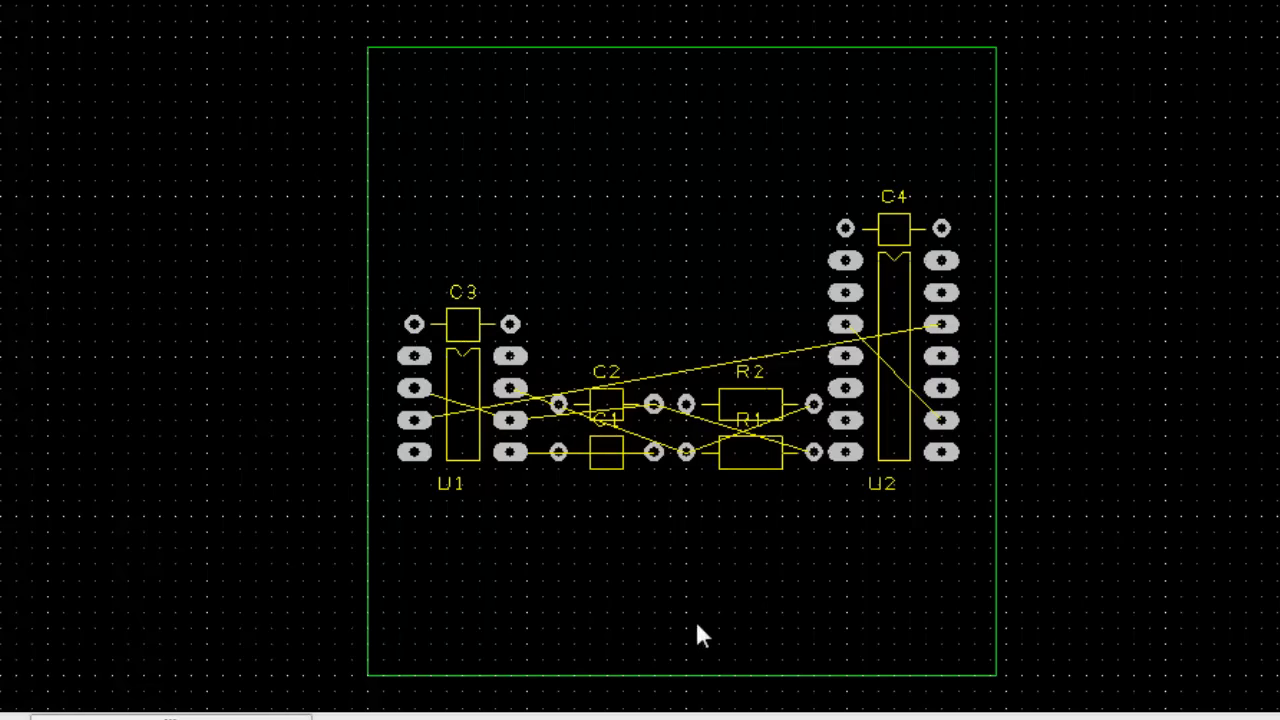
# Step: Arrange R1, R2, C1 and C2 around U1 and tighten the board outline around the components
pyautogui.moveTo(744, 448); pyautogui.dragTo(710, 558)
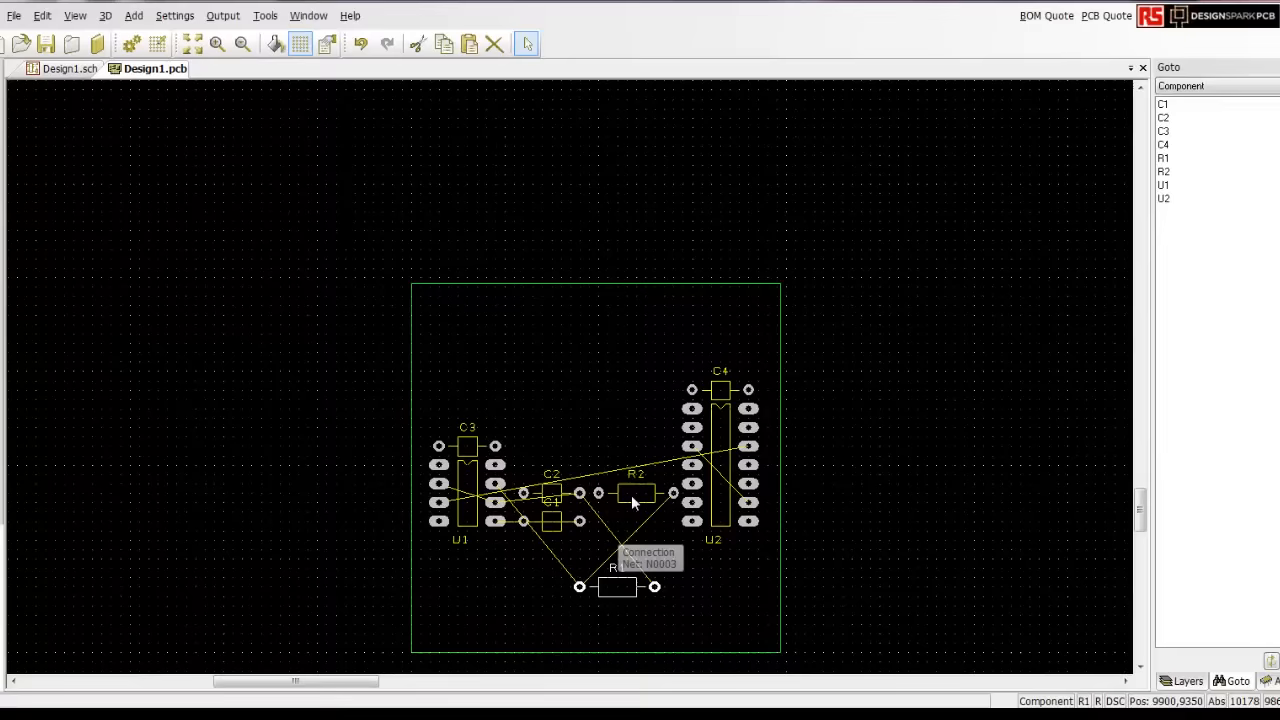
pyautogui.moveTo(743, 402); pyautogui.dragTo(732, 508)
pyautogui.moveTo(617, 556); pyautogui.dragTo(620, 560)
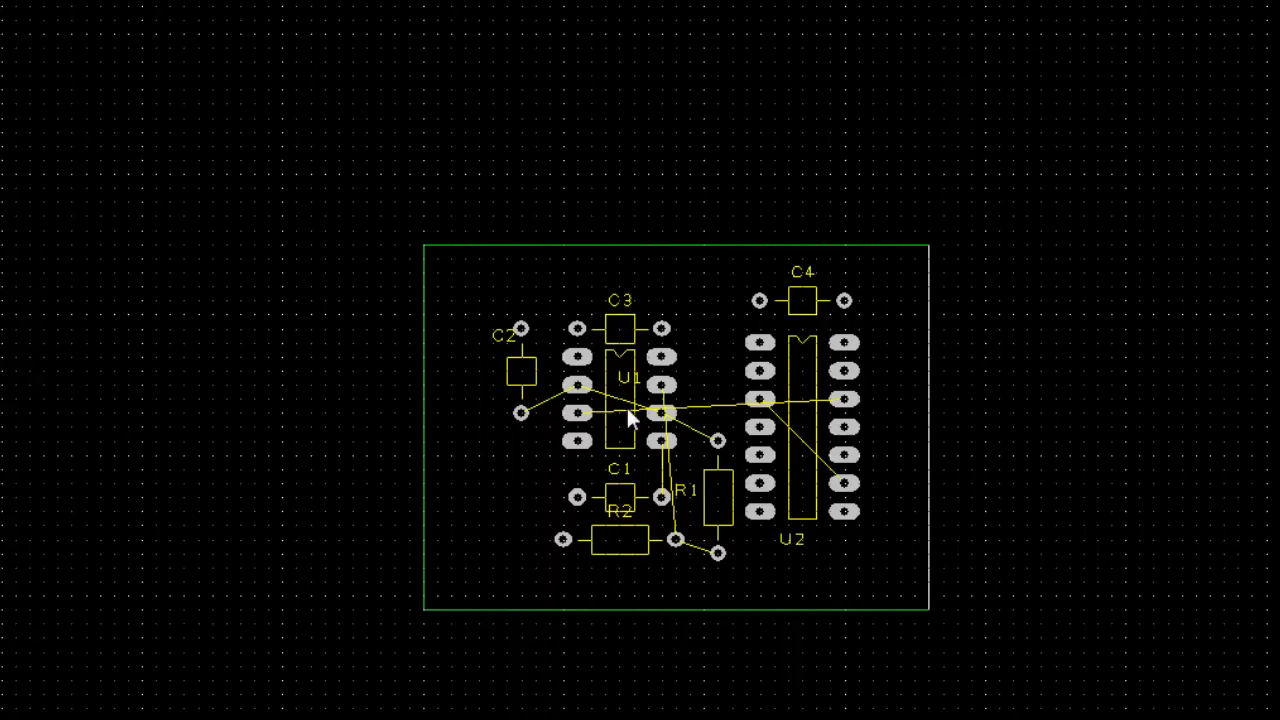
pyautogui.click(803, 297)
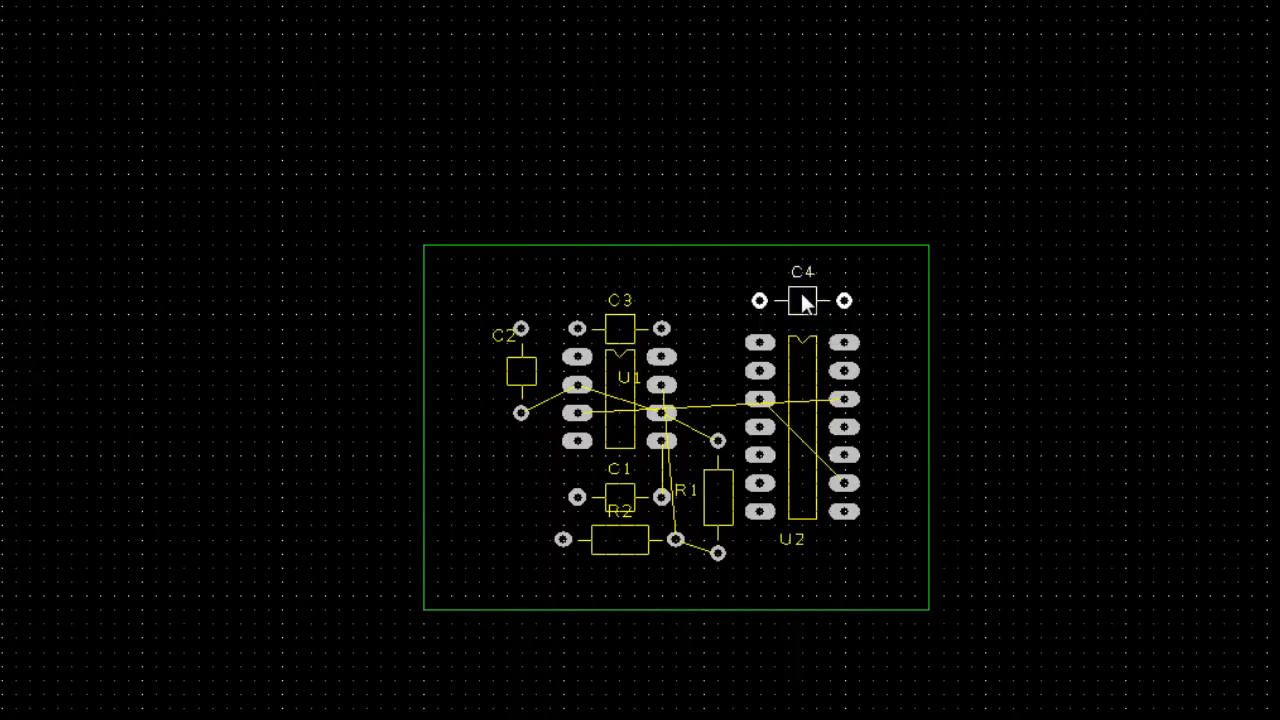
pyautogui.click(619, 325)
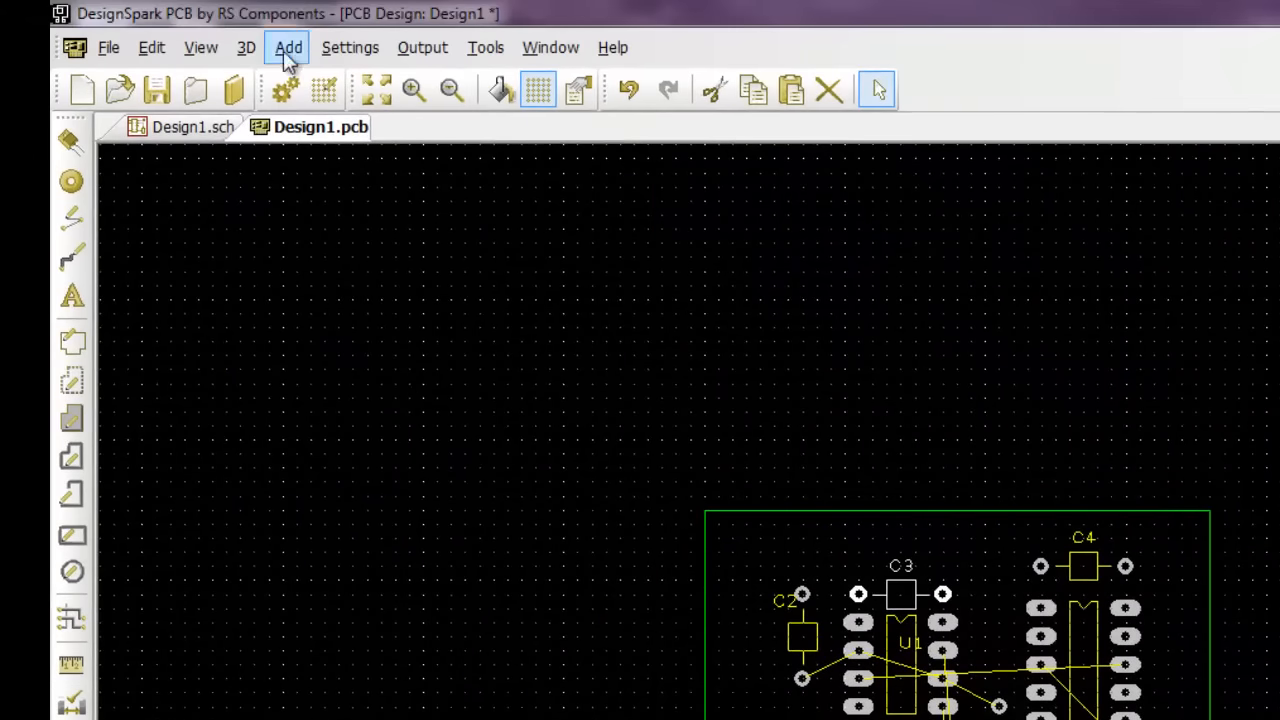
# Step: Display the GND Plane (GND) powerplane on the board to inspect it
pyautogui.click(206, 52)
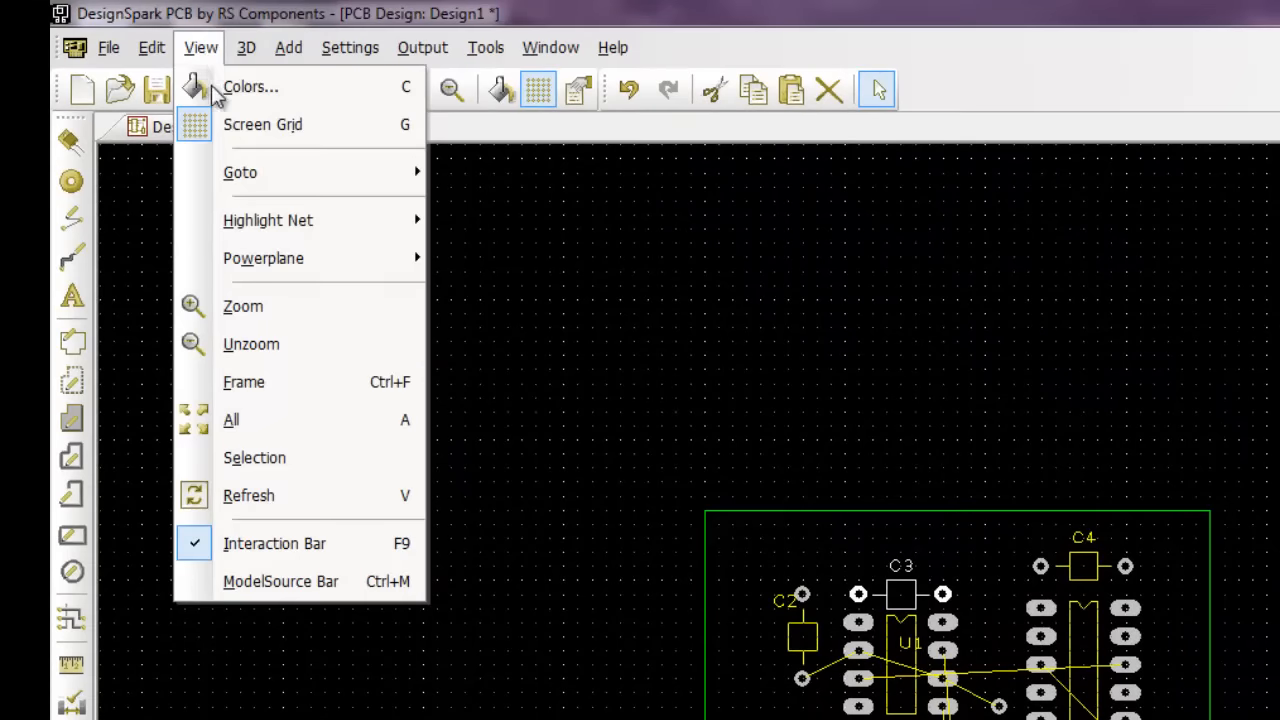
pyautogui.moveTo(307, 264)
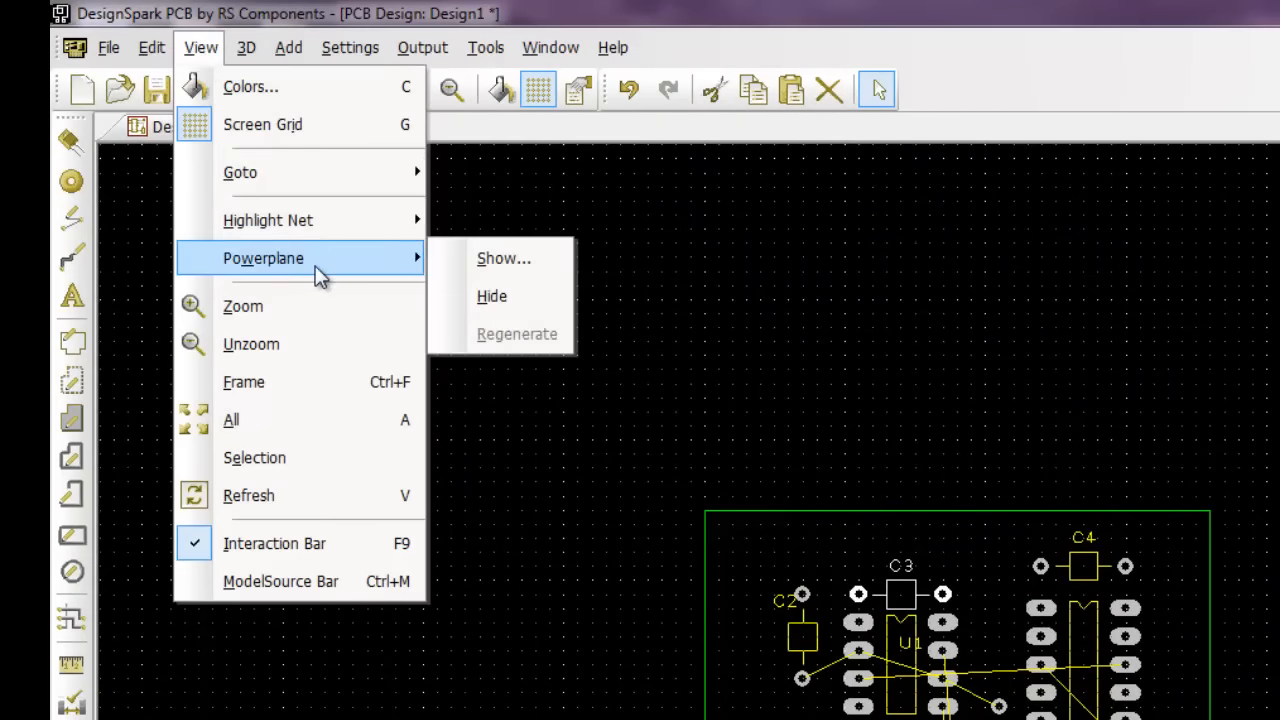
pyautogui.click(501, 262)
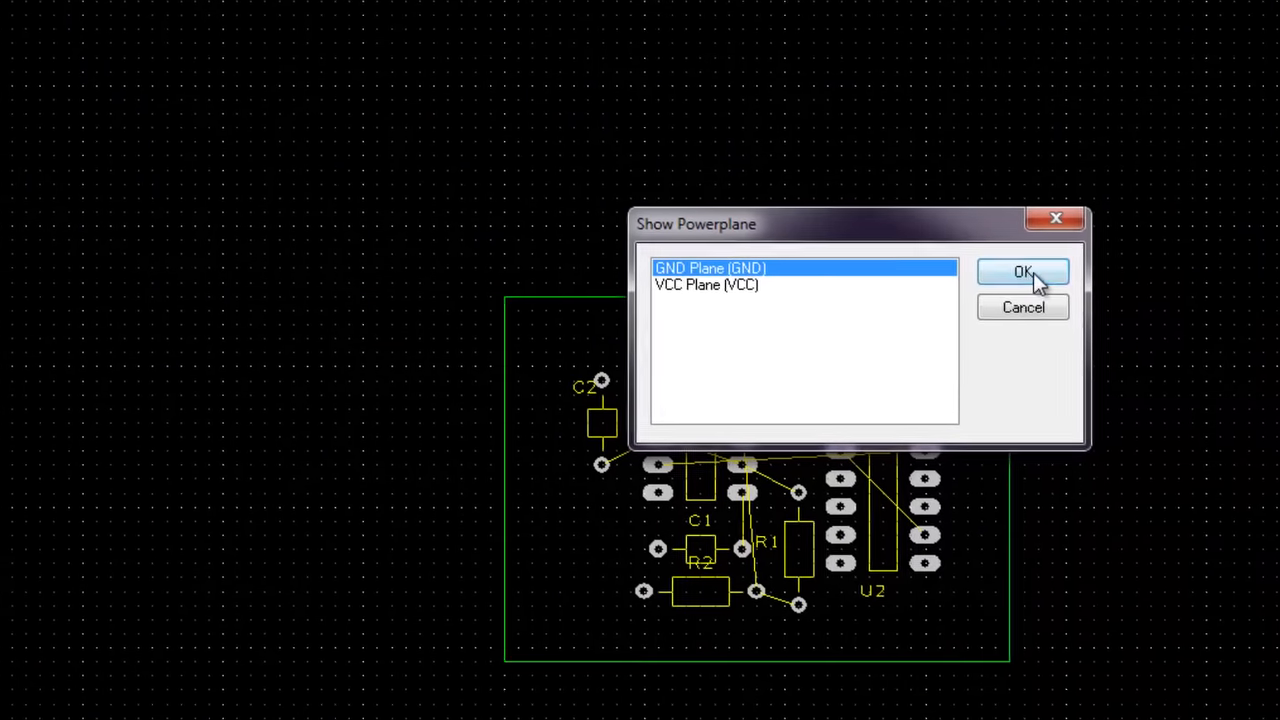
pyautogui.click(1137, 397)
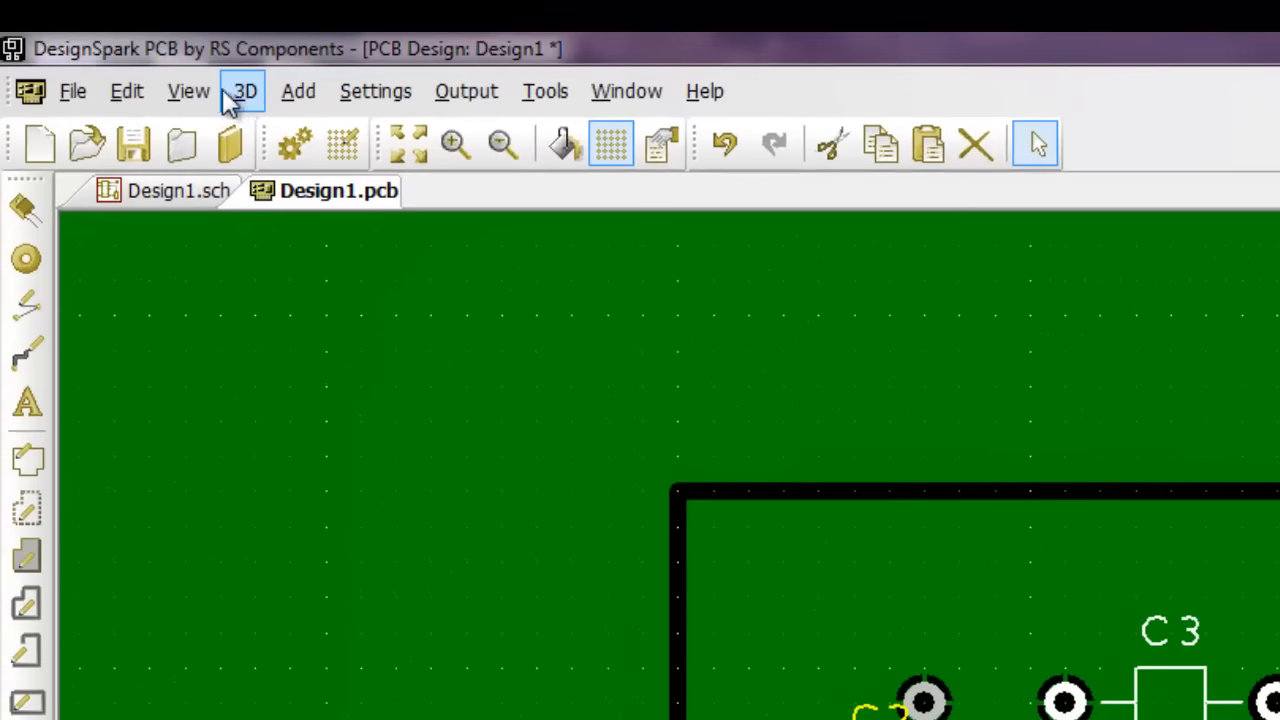
# Step: Display the VCC Plane (VCC) powerplane to inspect its pad connections and hide the powerplane display
pyautogui.click(200, 93)
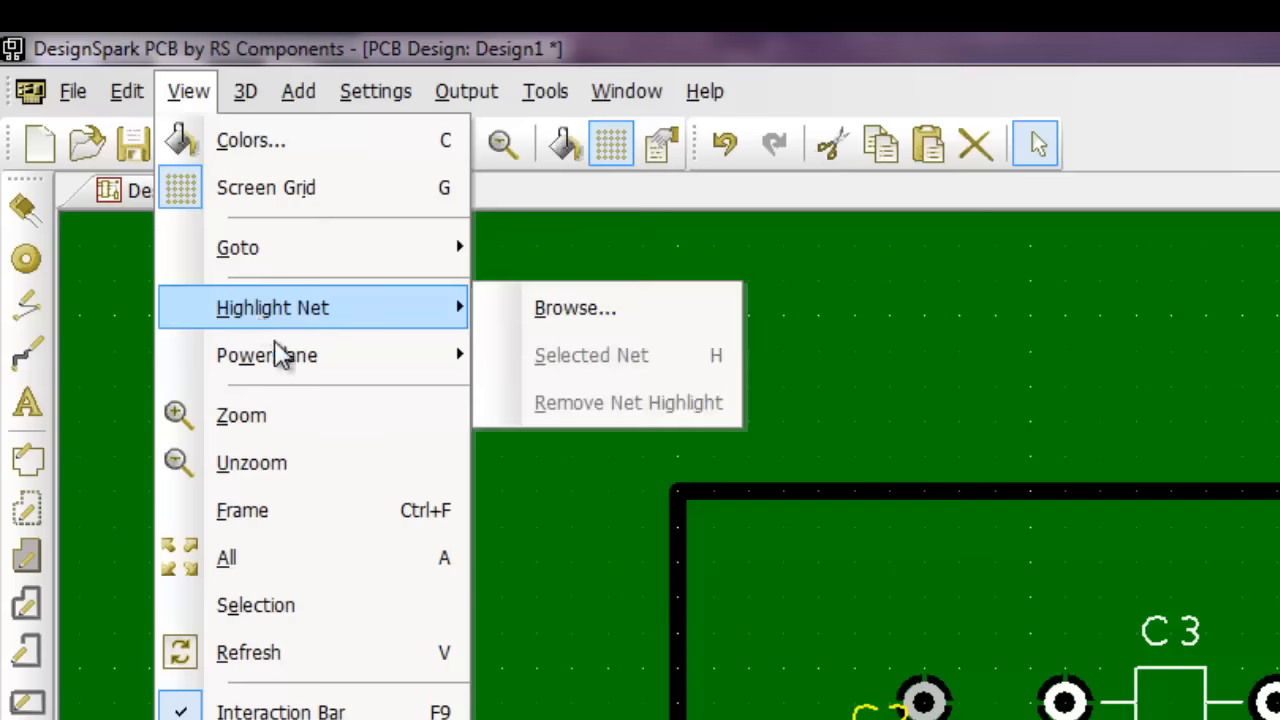
pyautogui.moveTo(297, 360)
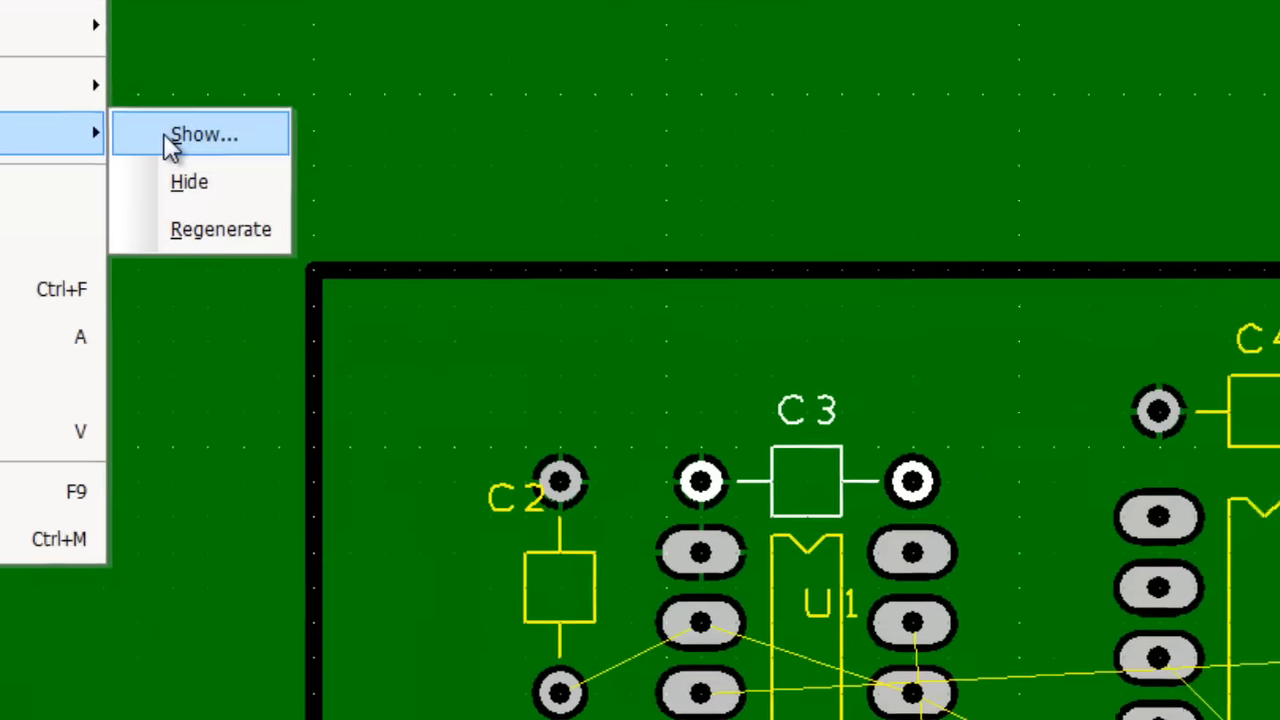
pyautogui.click(514, 368)
pyautogui.click(555, 355)
pyautogui.click(973, 338)
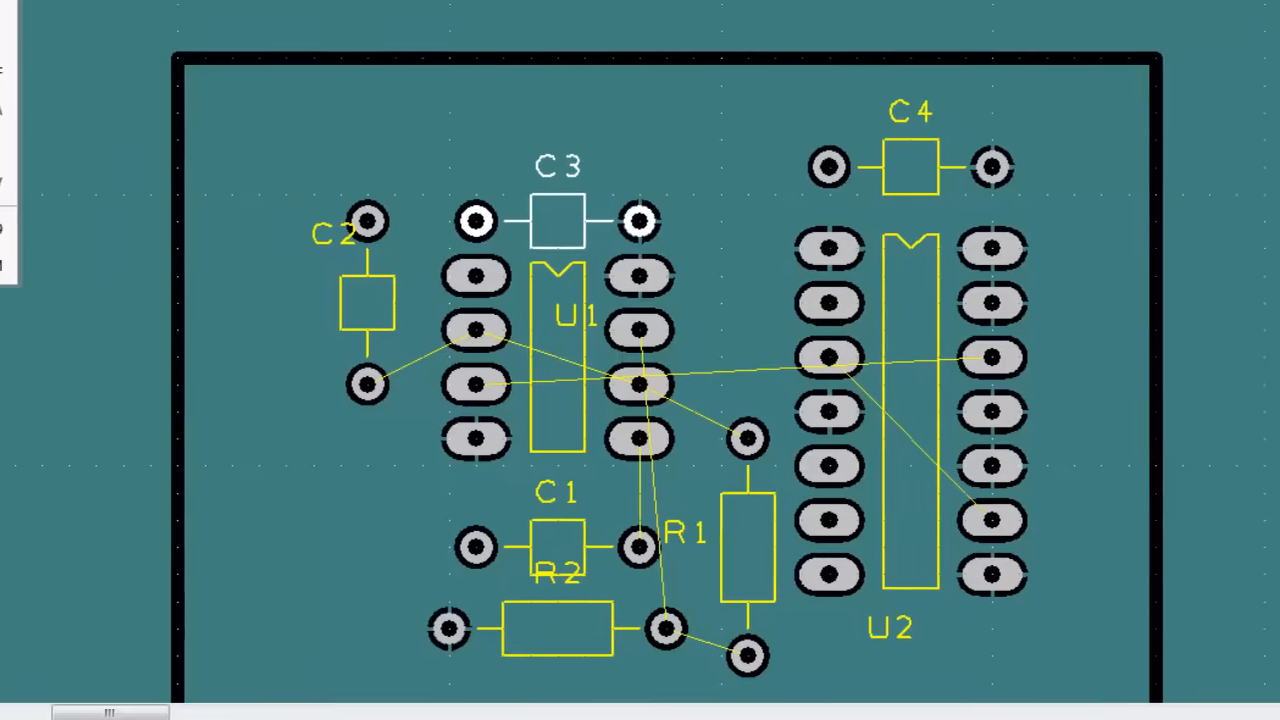
pyautogui.moveTo(200, 117)
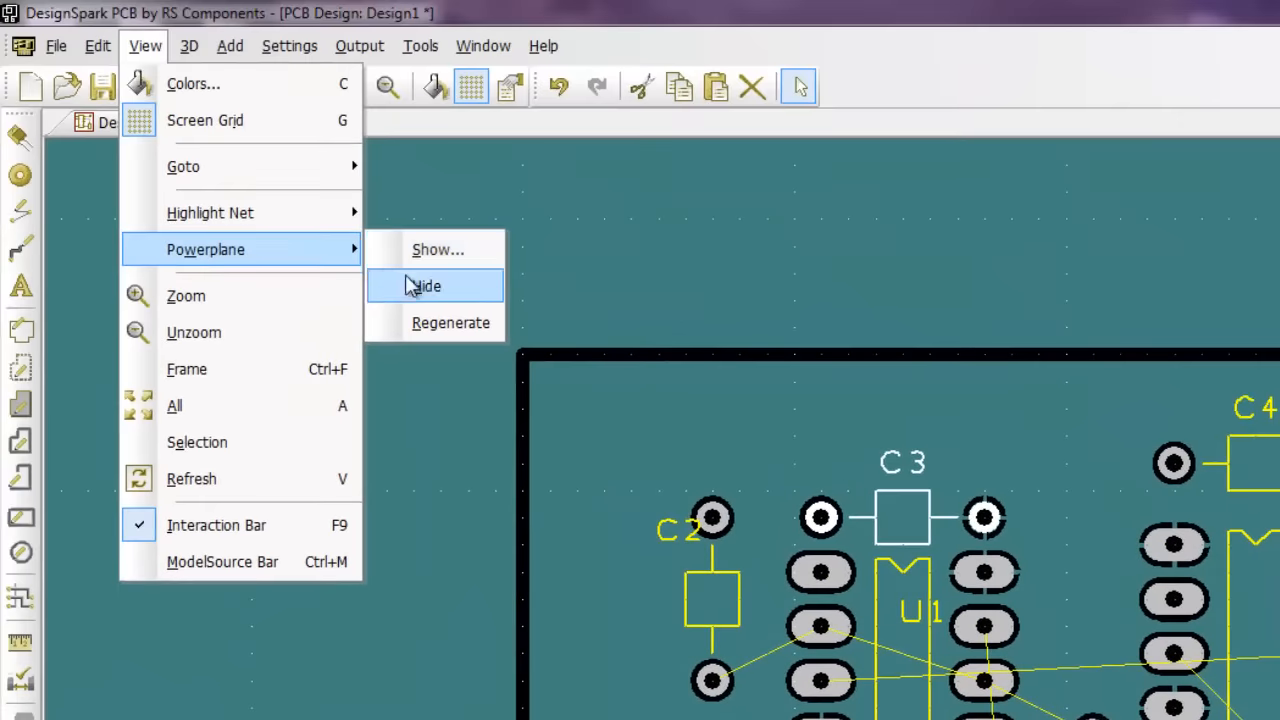
pyautogui.click(408, 280)
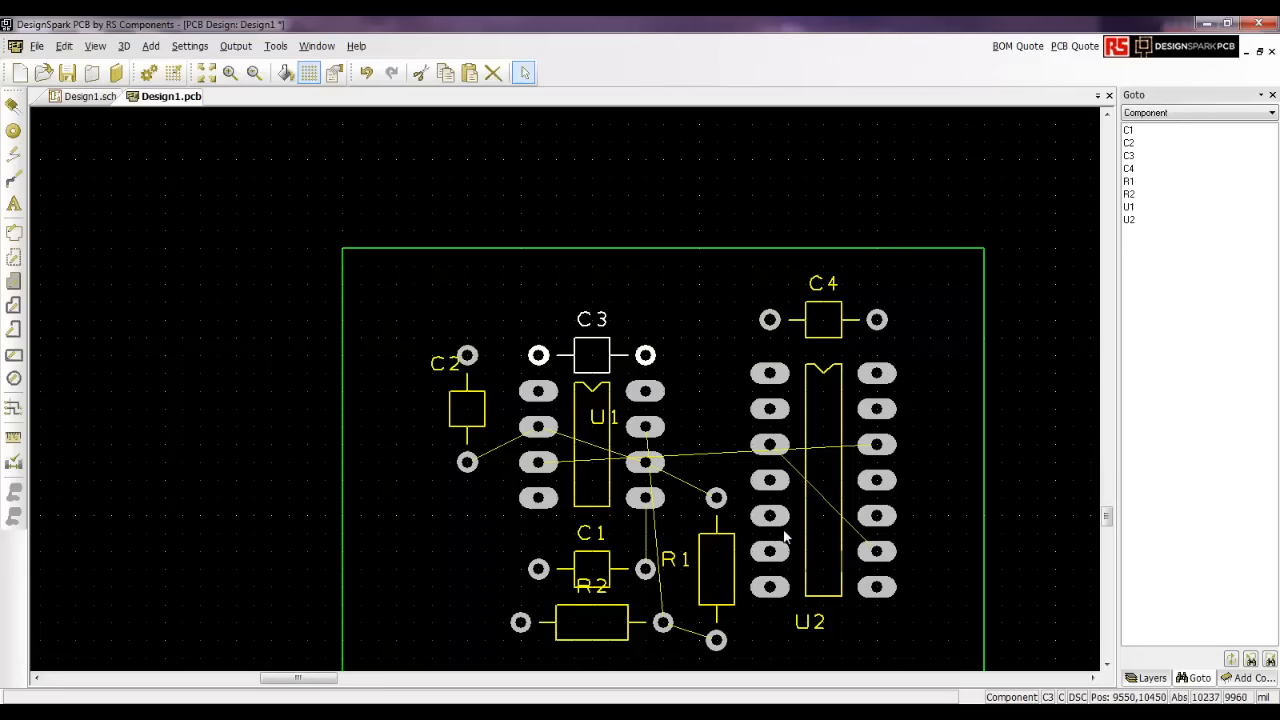
# Step: Start a track at R1's lower pad and set the track layer to 4 Bottom Copper
pyautogui.scroll(-2, 785, 528)
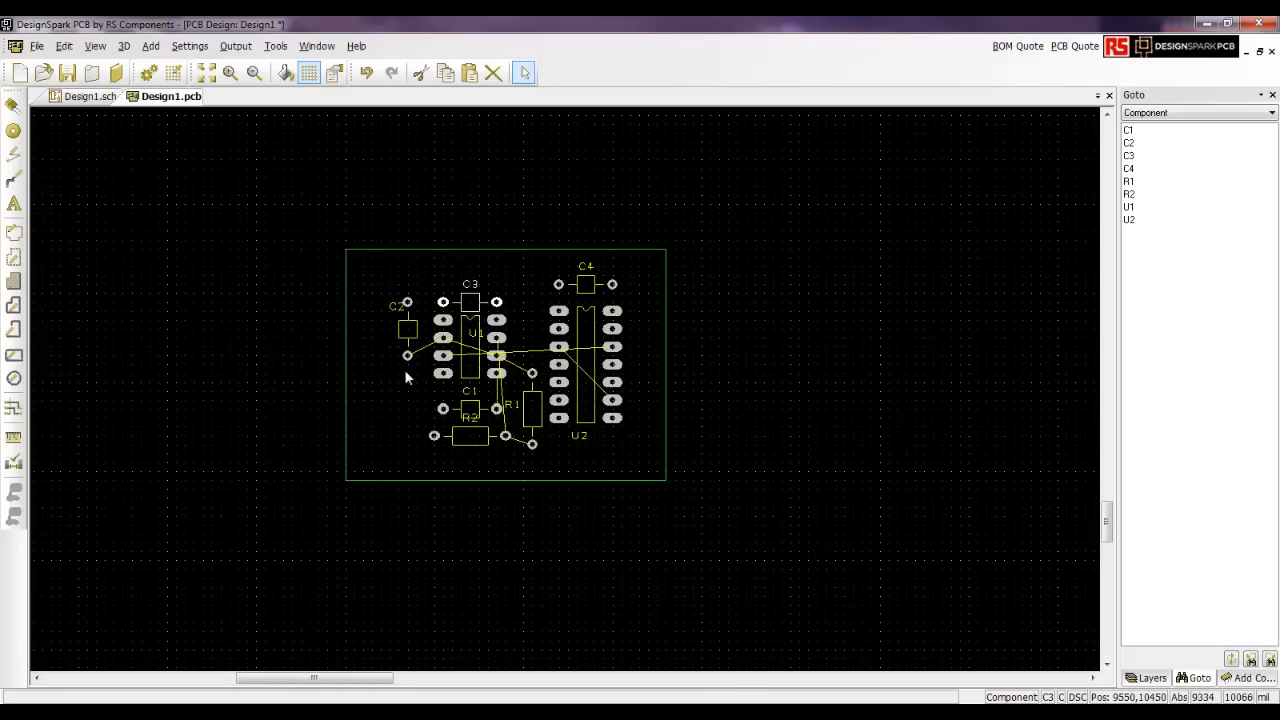
pyautogui.scroll(2, 405, 376)
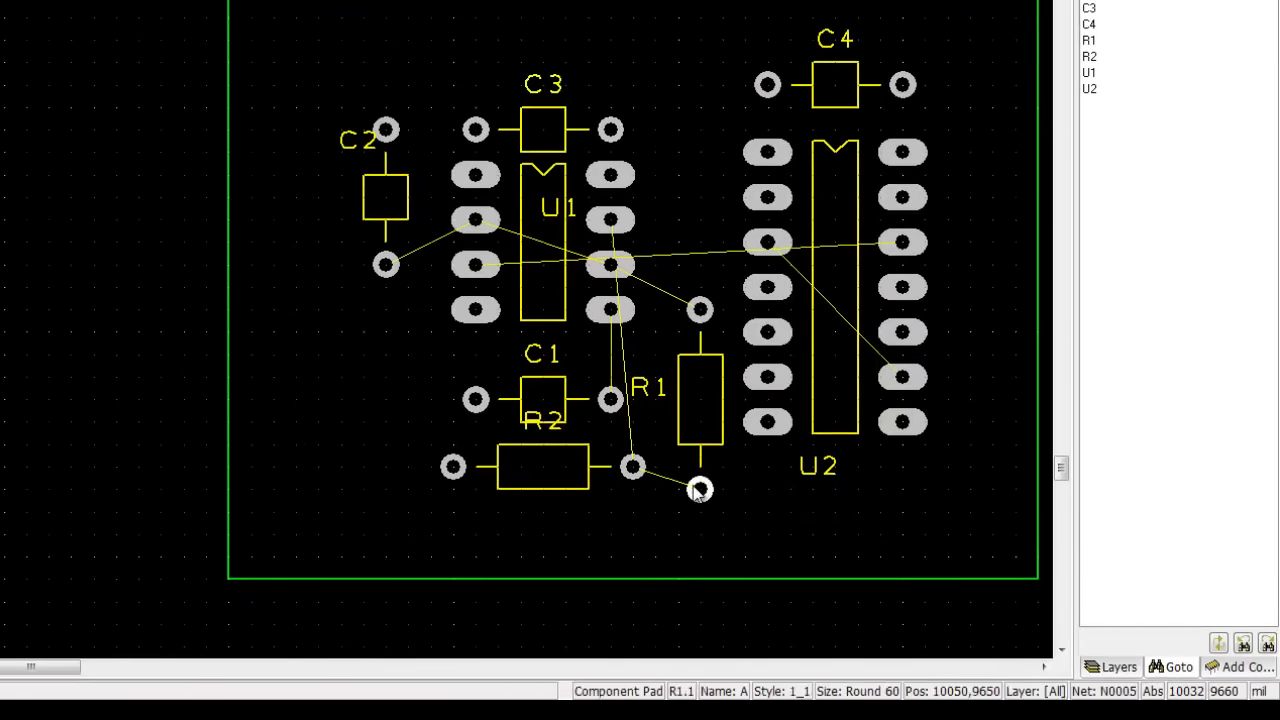
pyautogui.click(700, 490)
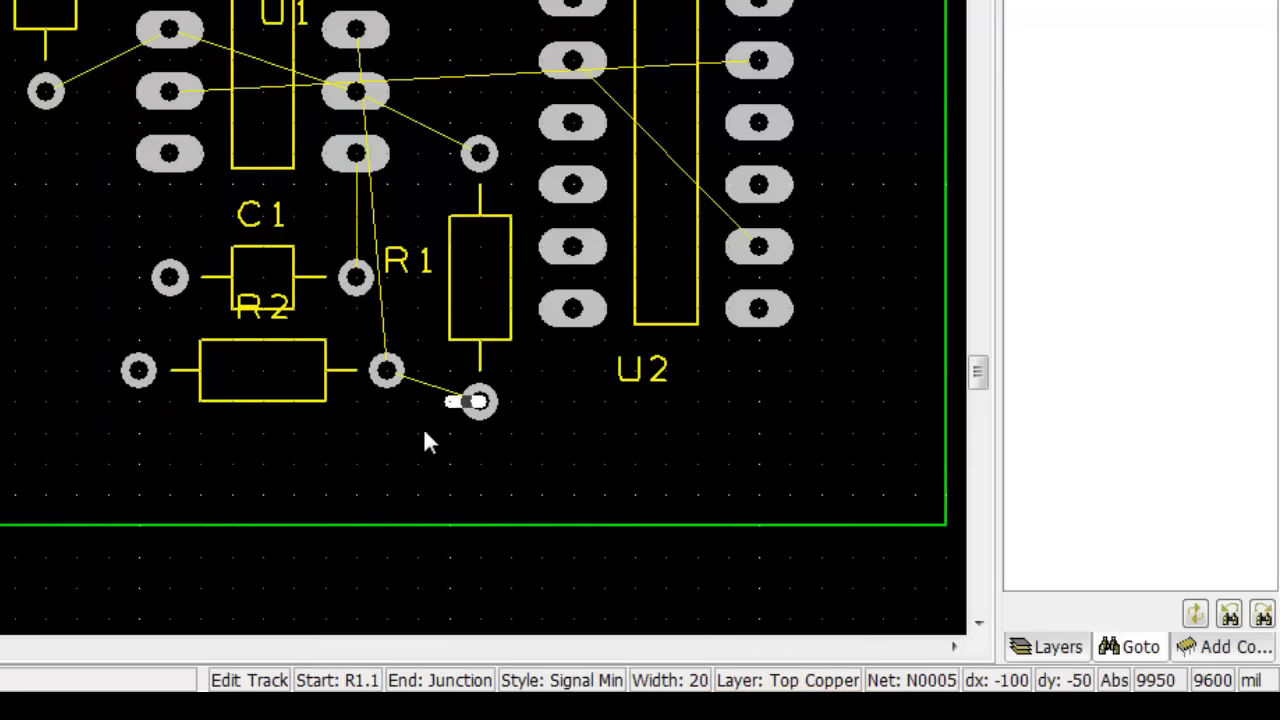
pyautogui.rightClick(424, 433)
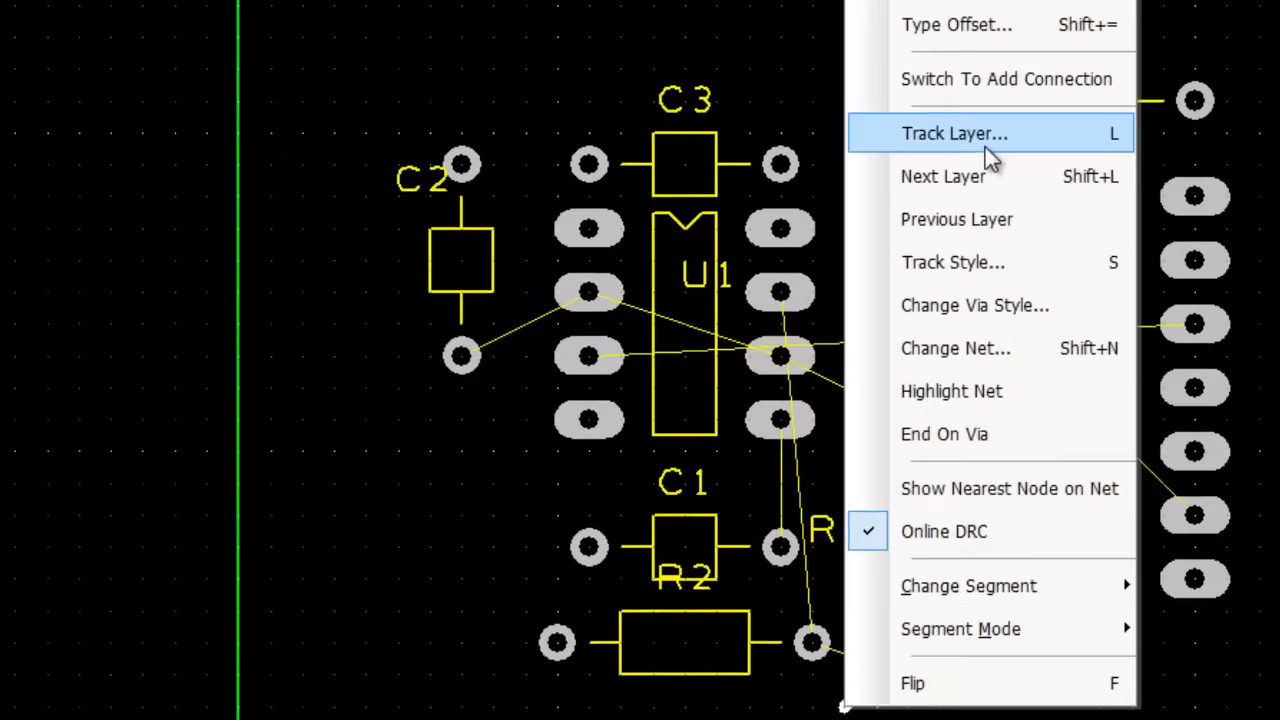
pyautogui.click(745, 103)
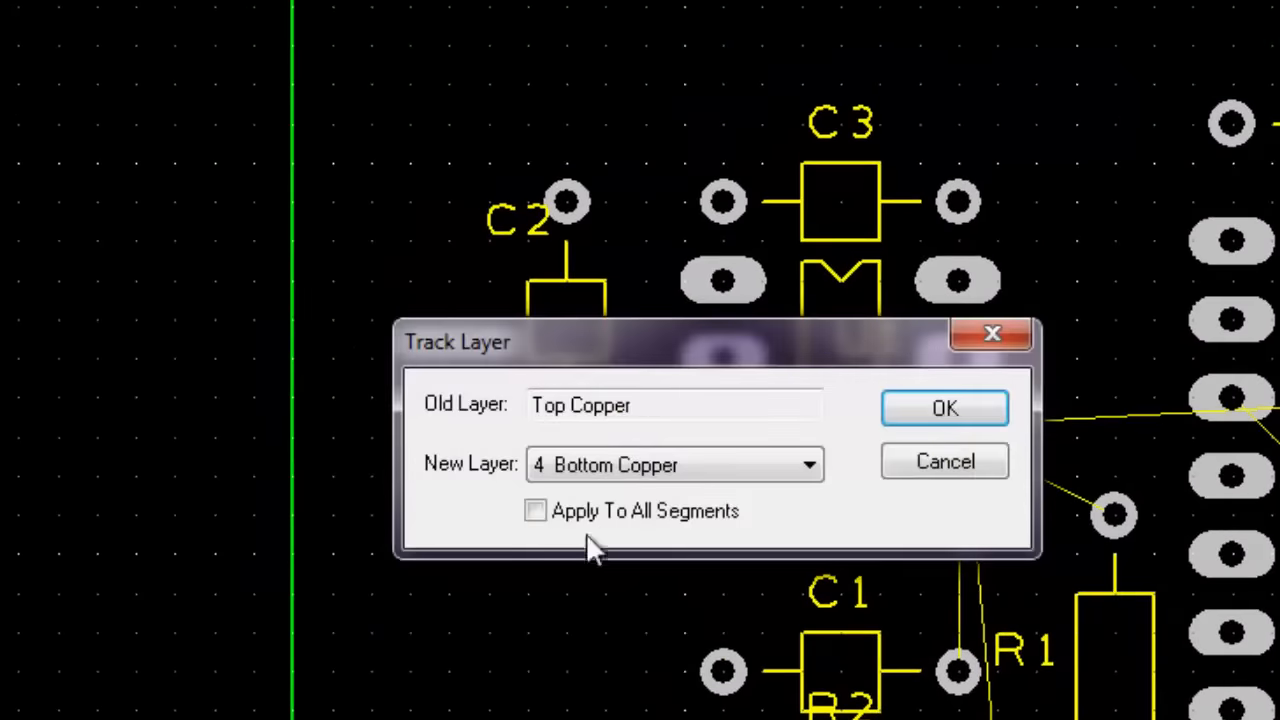
pyautogui.click(693, 464)
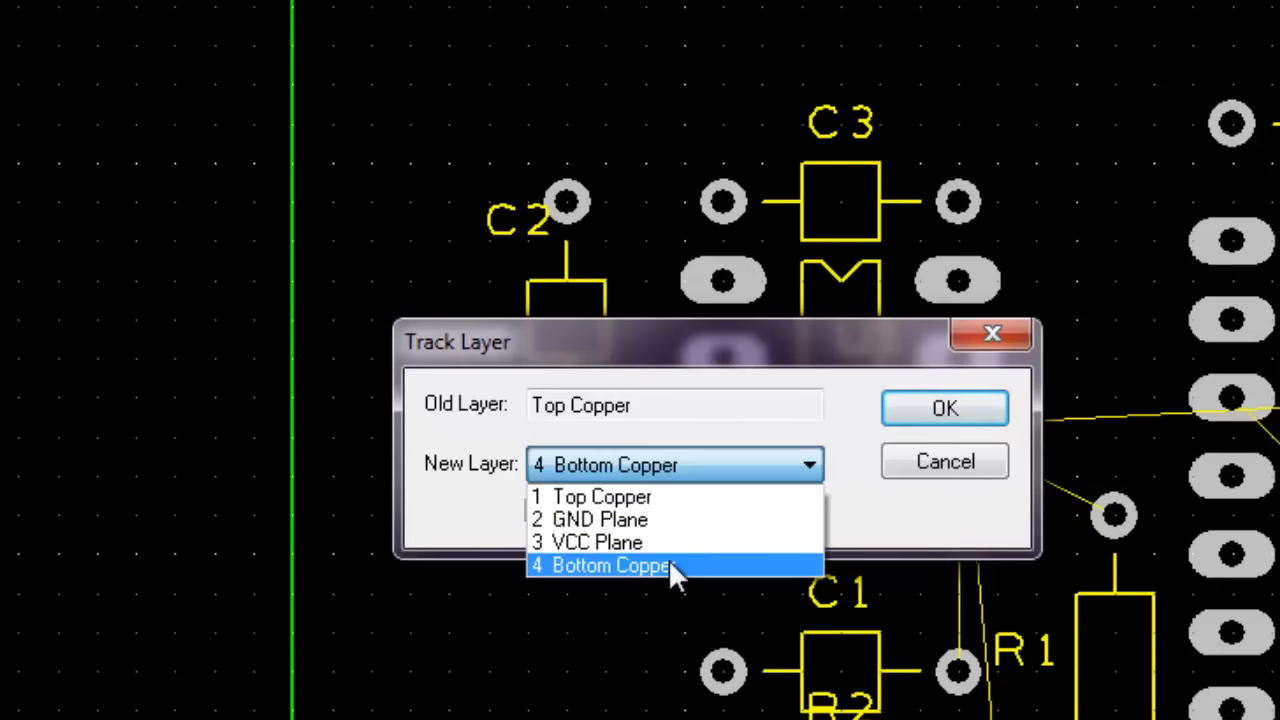
pyautogui.click(669, 561)
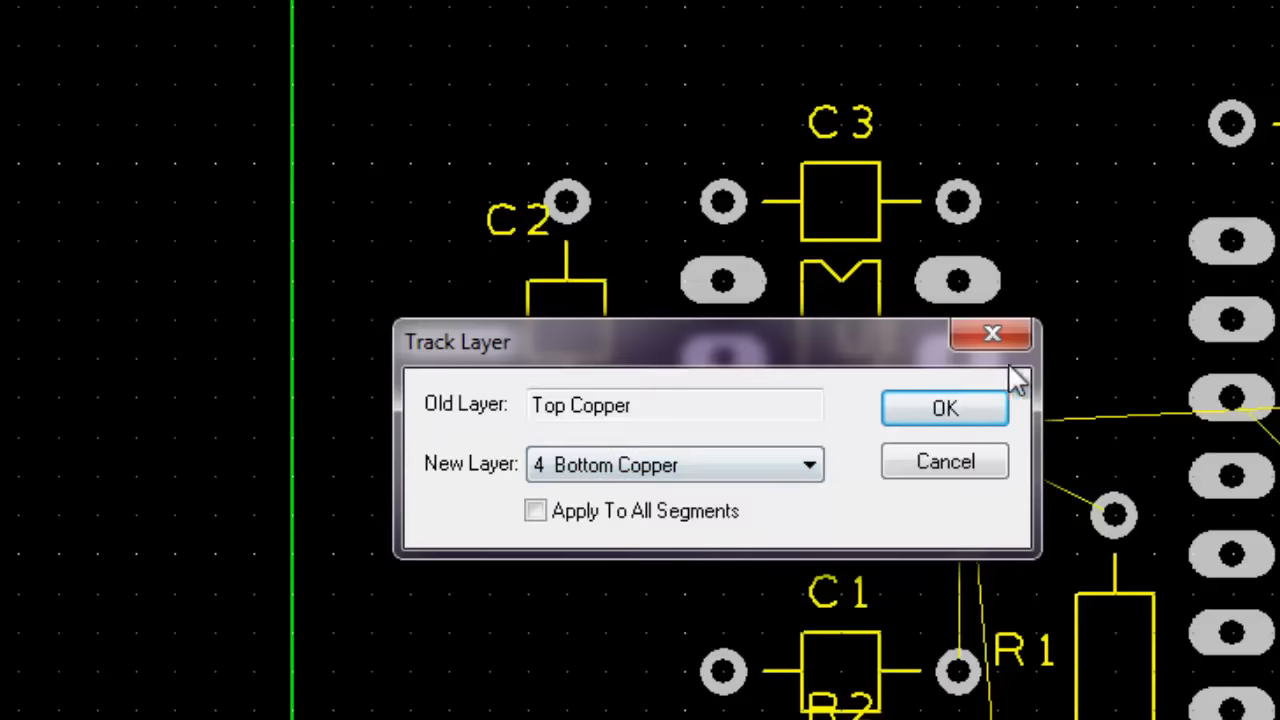
pyautogui.click(958, 405)
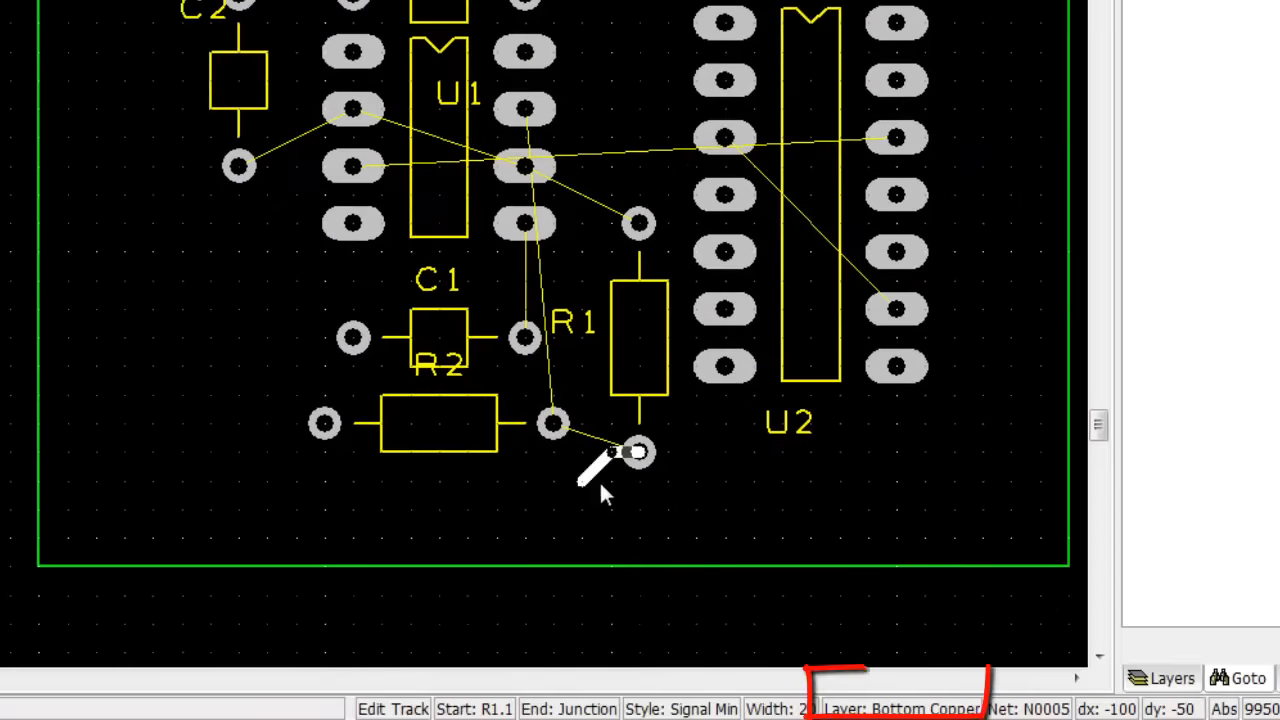
# Step: Route the Bottom Copper track from R1's lower pad below and around to R2's nearest pad
pyautogui.click(750, 597)
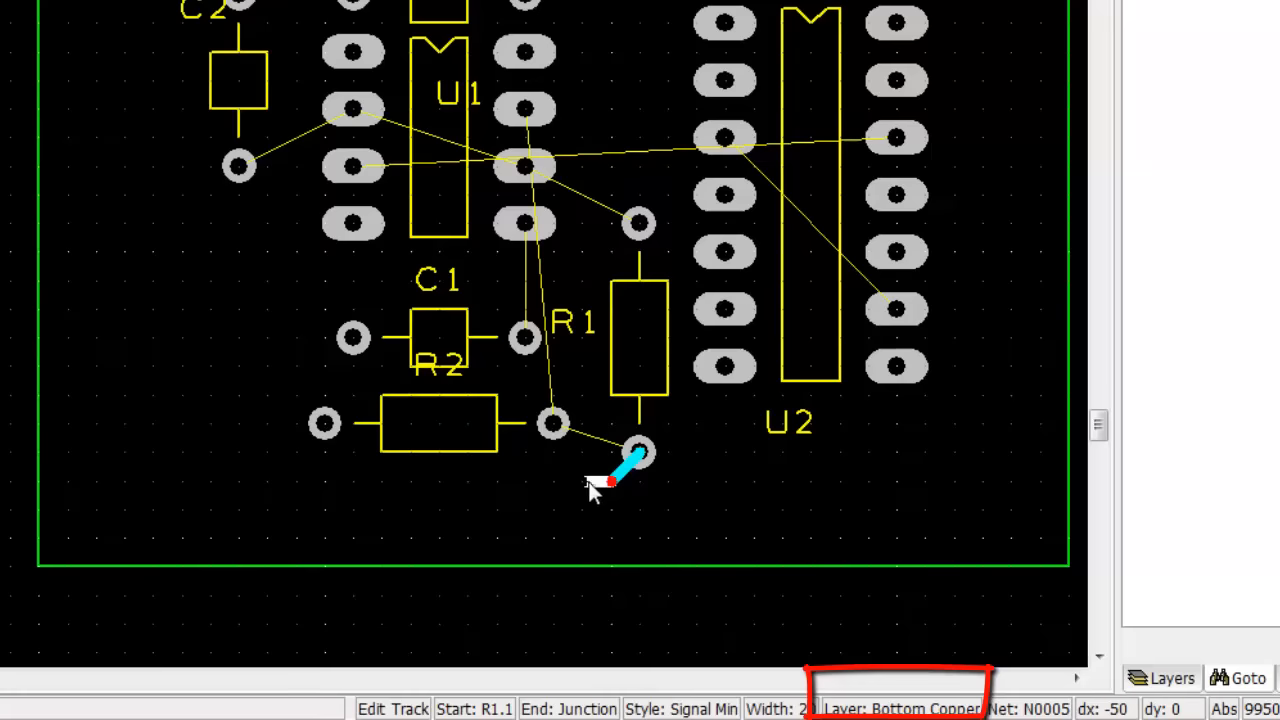
pyautogui.click(584, 481)
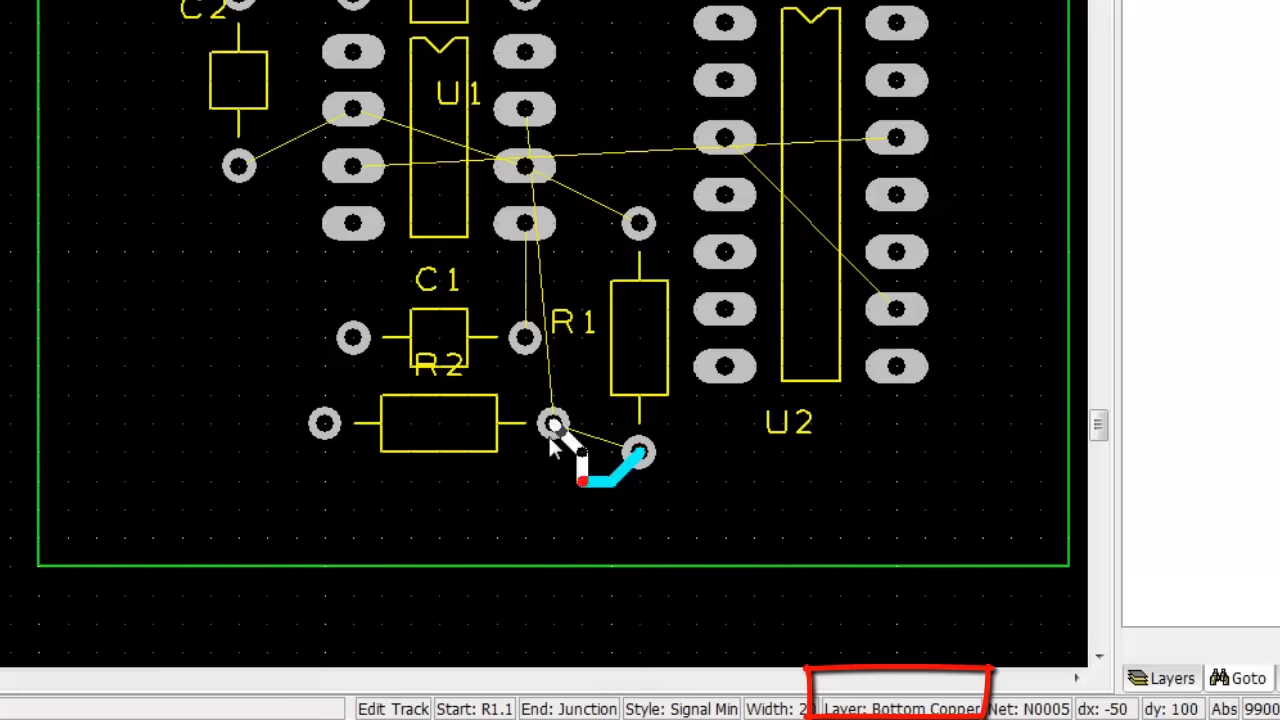
pyautogui.click(553, 428)
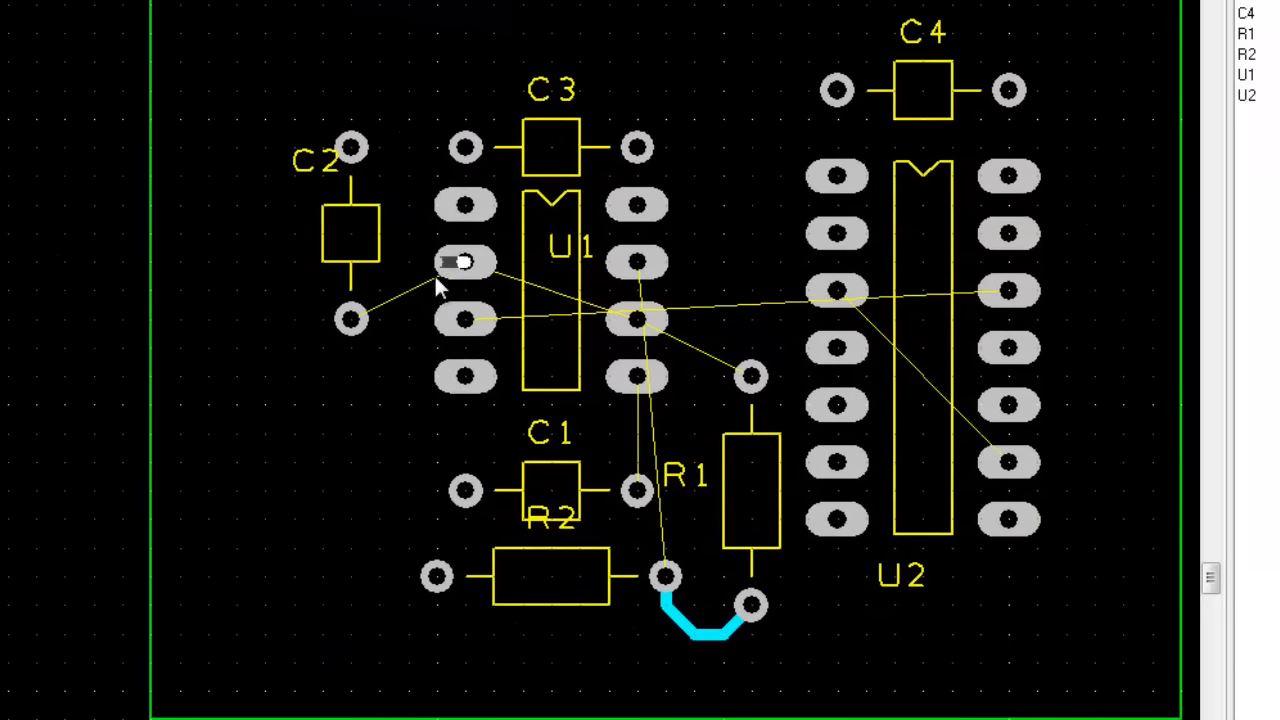
pyautogui.rightClick(431, 268)
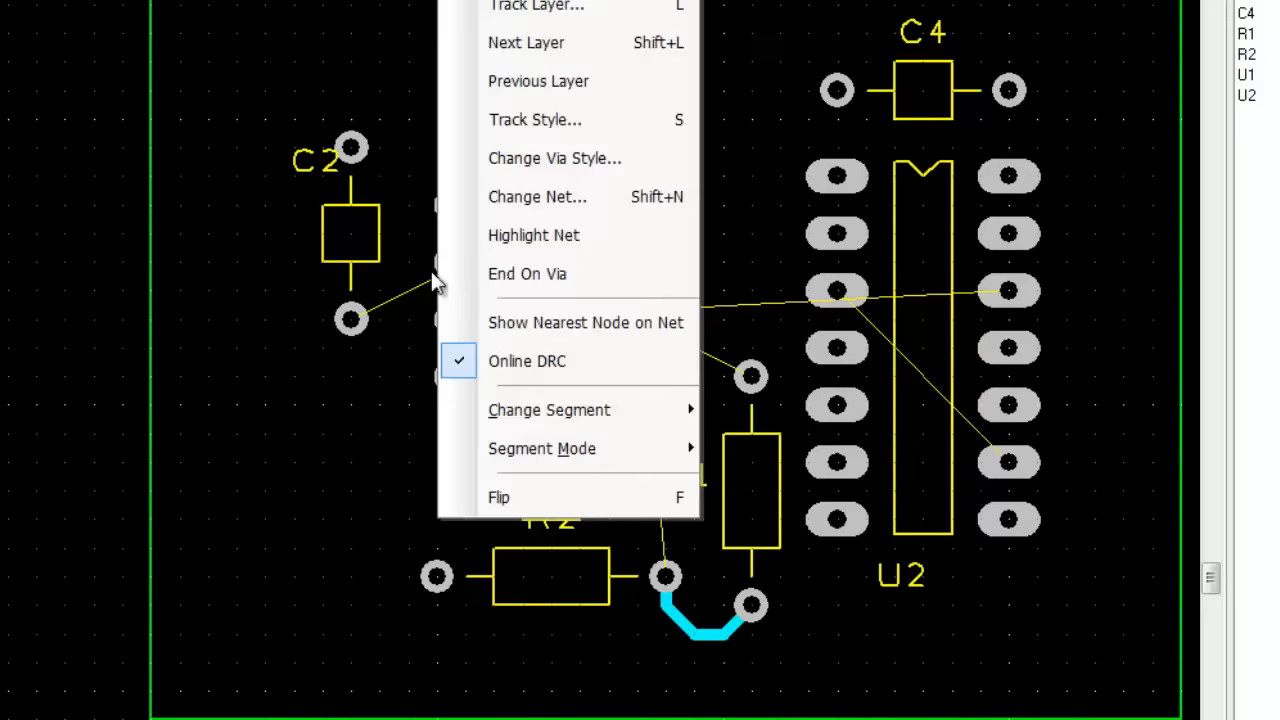
pyautogui.click(561, 8)
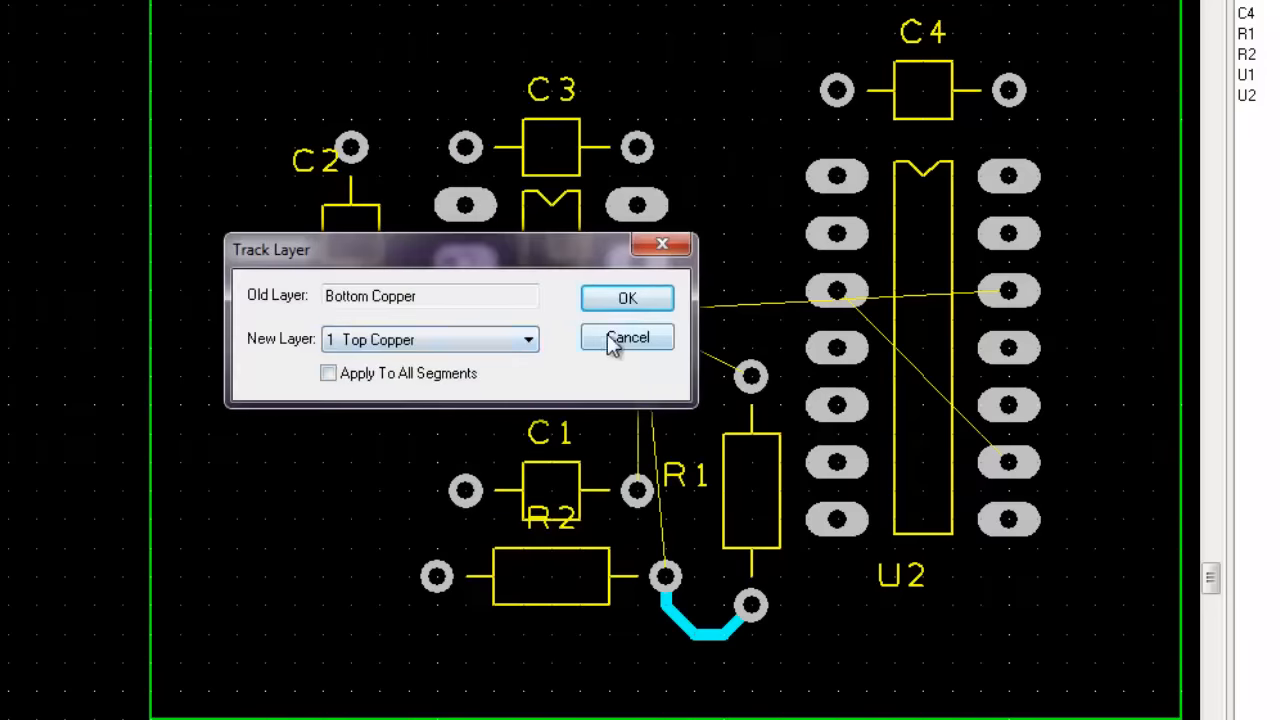
pyautogui.click(614, 338)
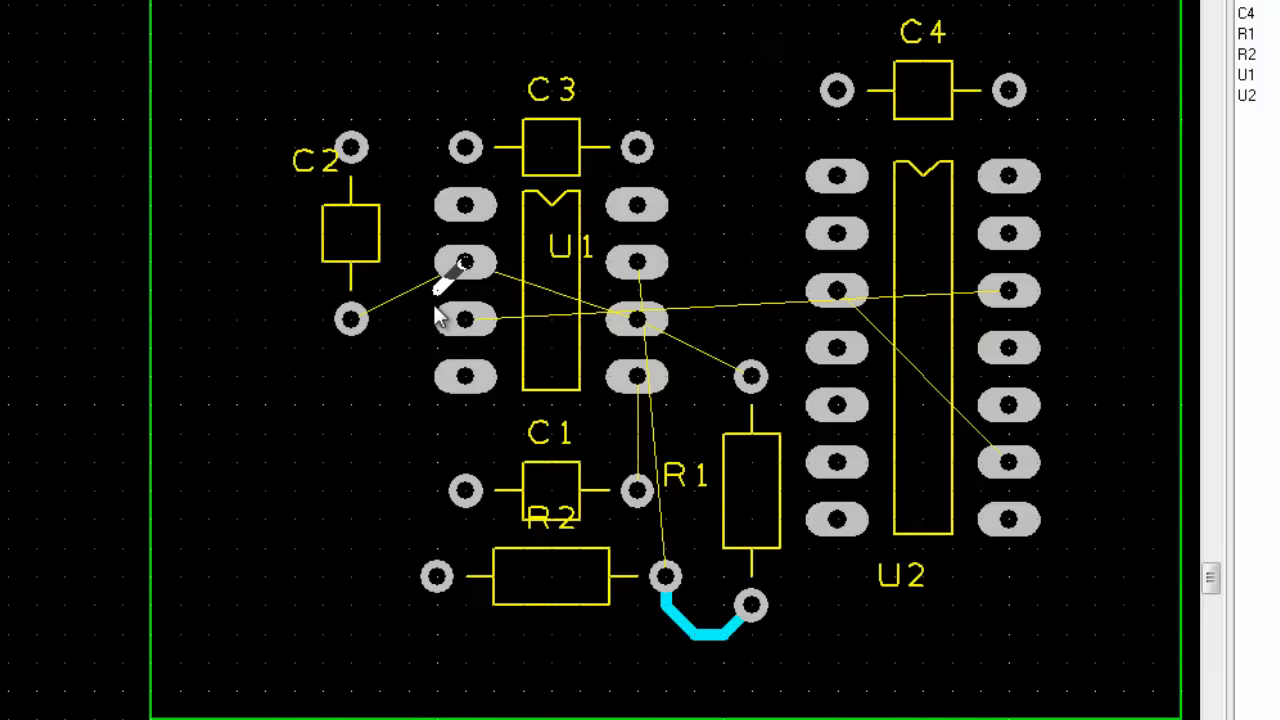
# Step: Route a Top Copper track from U1 pin 2 to C2's lower pad and a straight track from U1 pin 5 to C1
pyautogui.press('l')
pyautogui.click(590, 308)
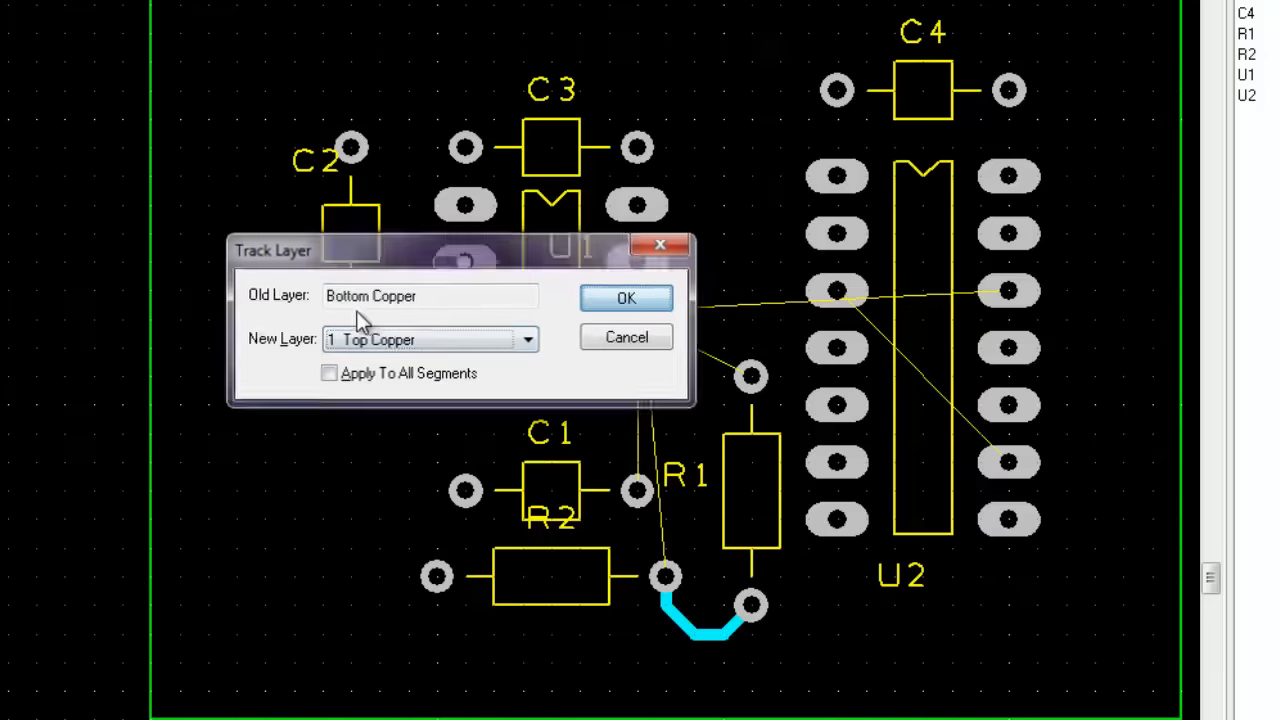
pyautogui.click(352, 321)
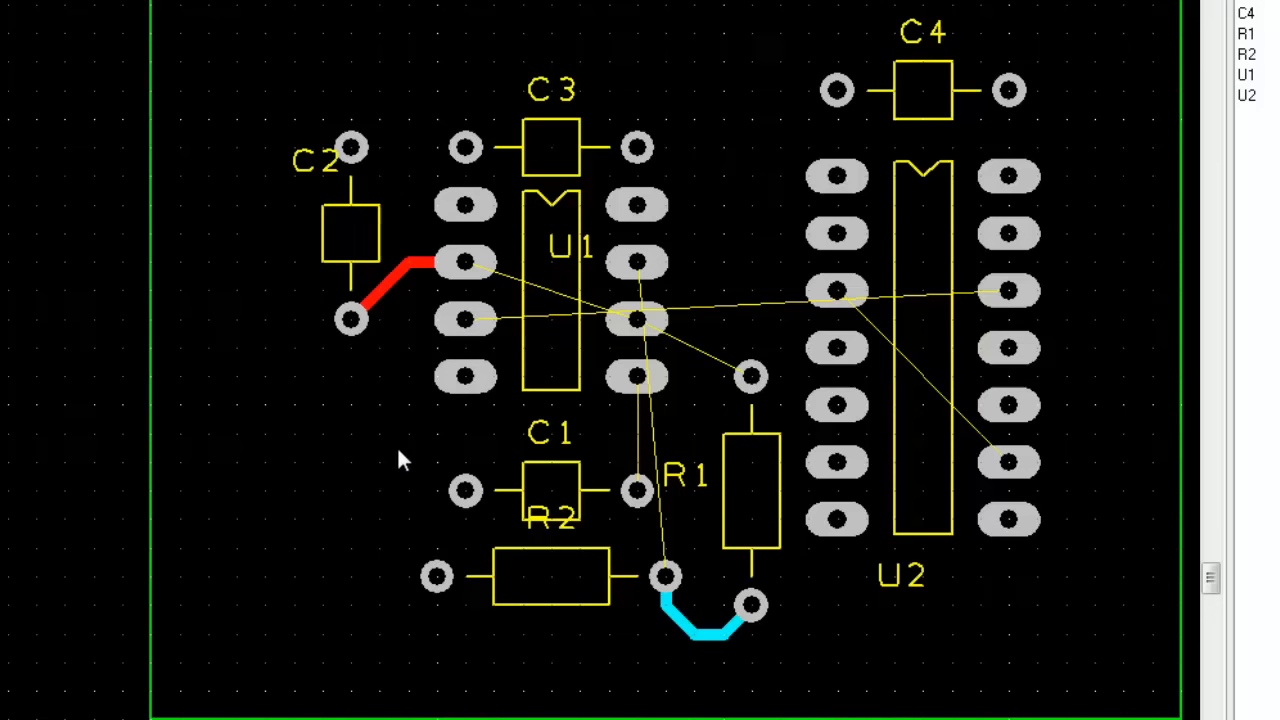
pyautogui.click(638, 380)
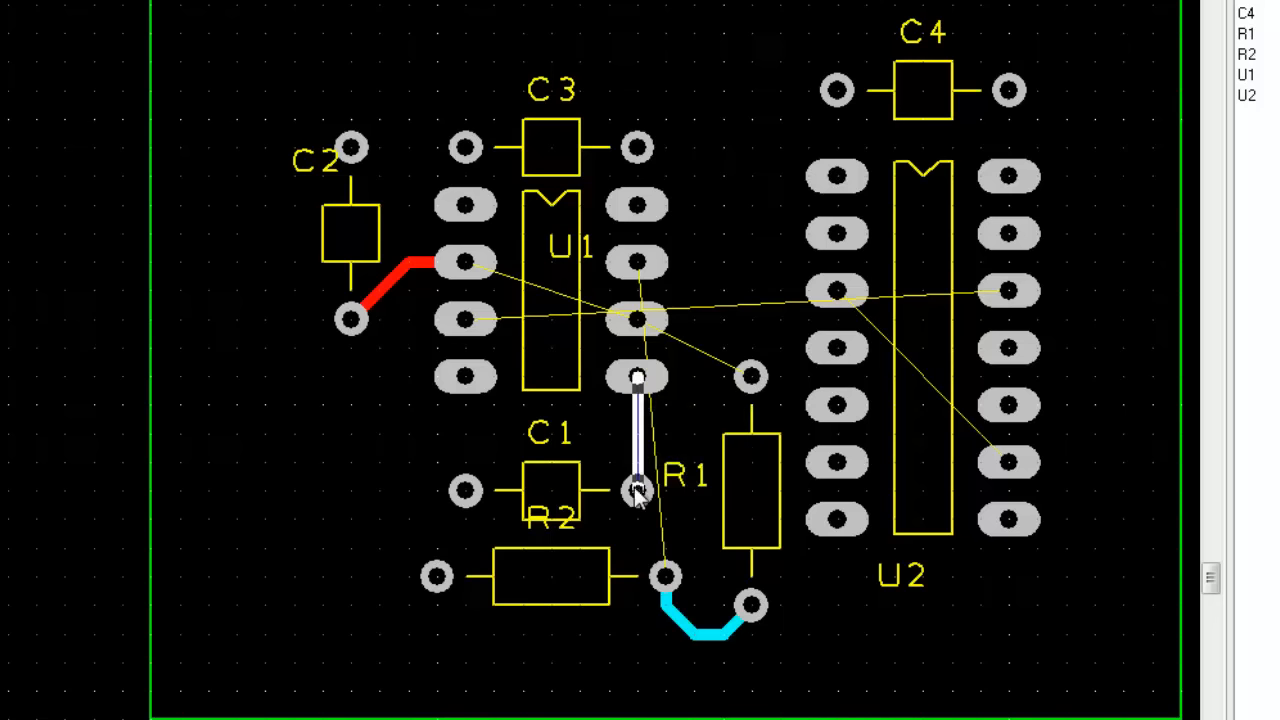
pyautogui.click(634, 487)
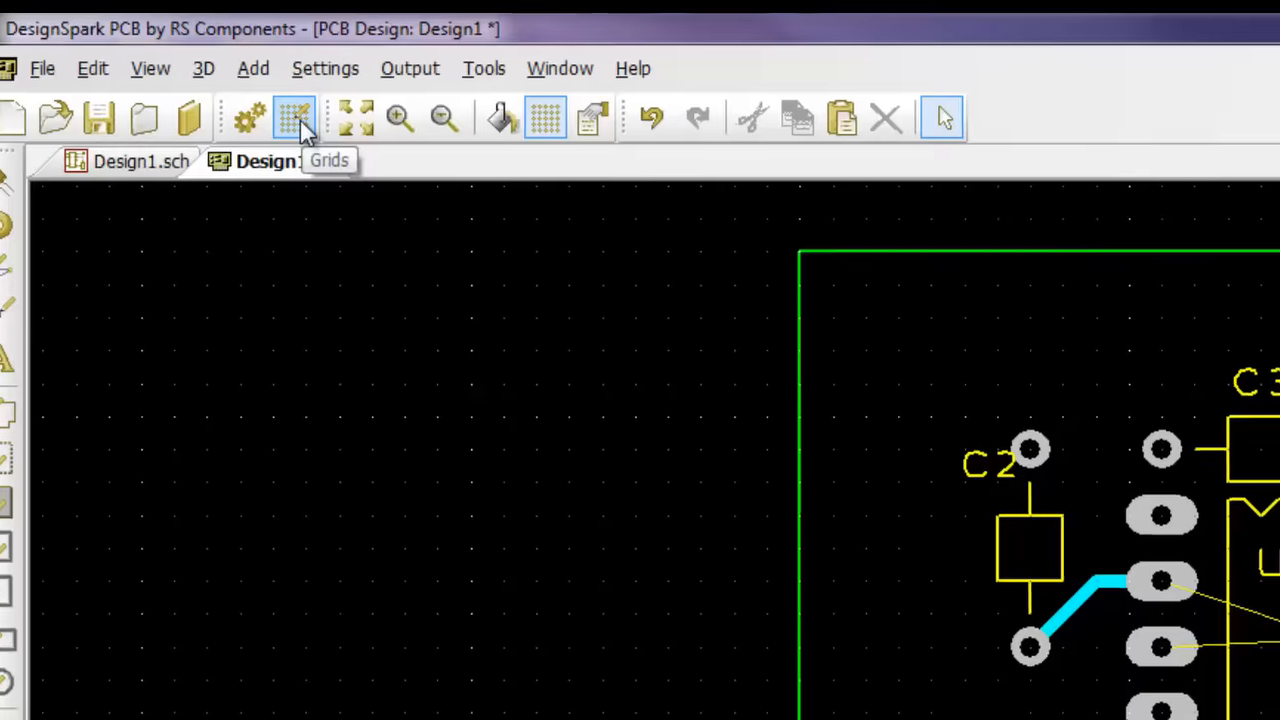
# Step: Set the working grid's snap mode to Half Grid, keeping the 50 mil step size
pyautogui.click(320, 135)
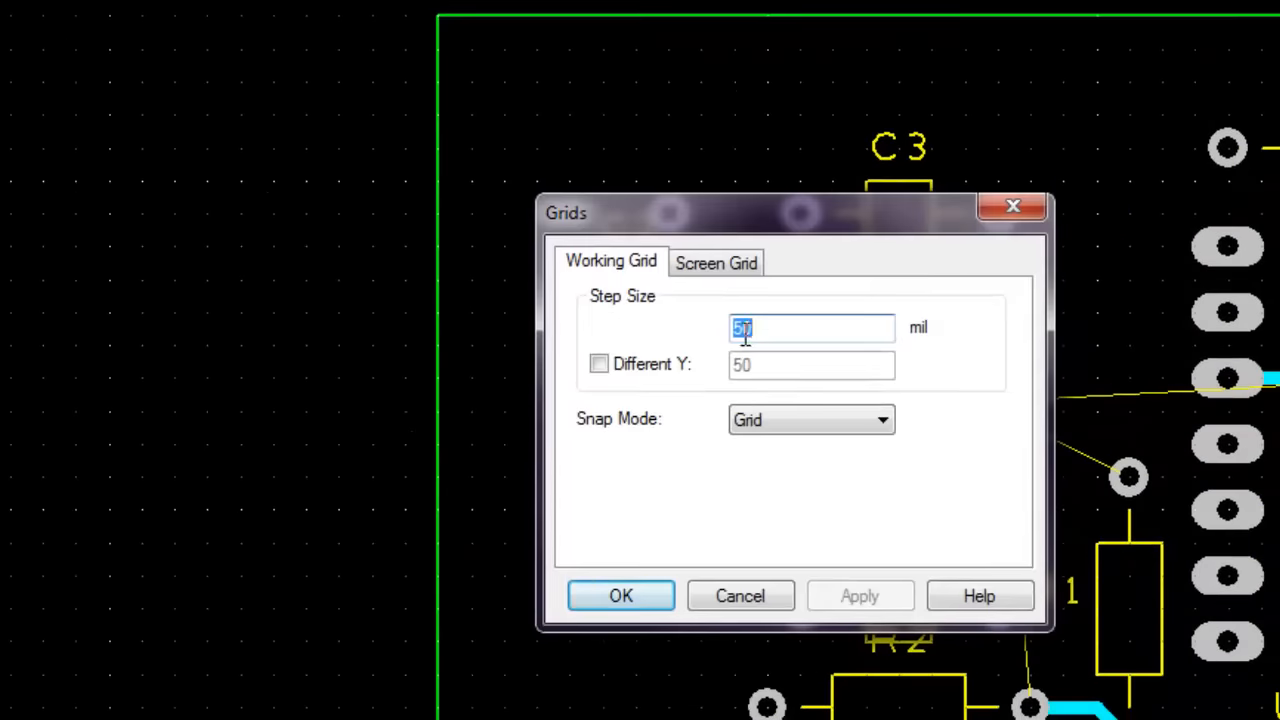
pyautogui.click(880, 426)
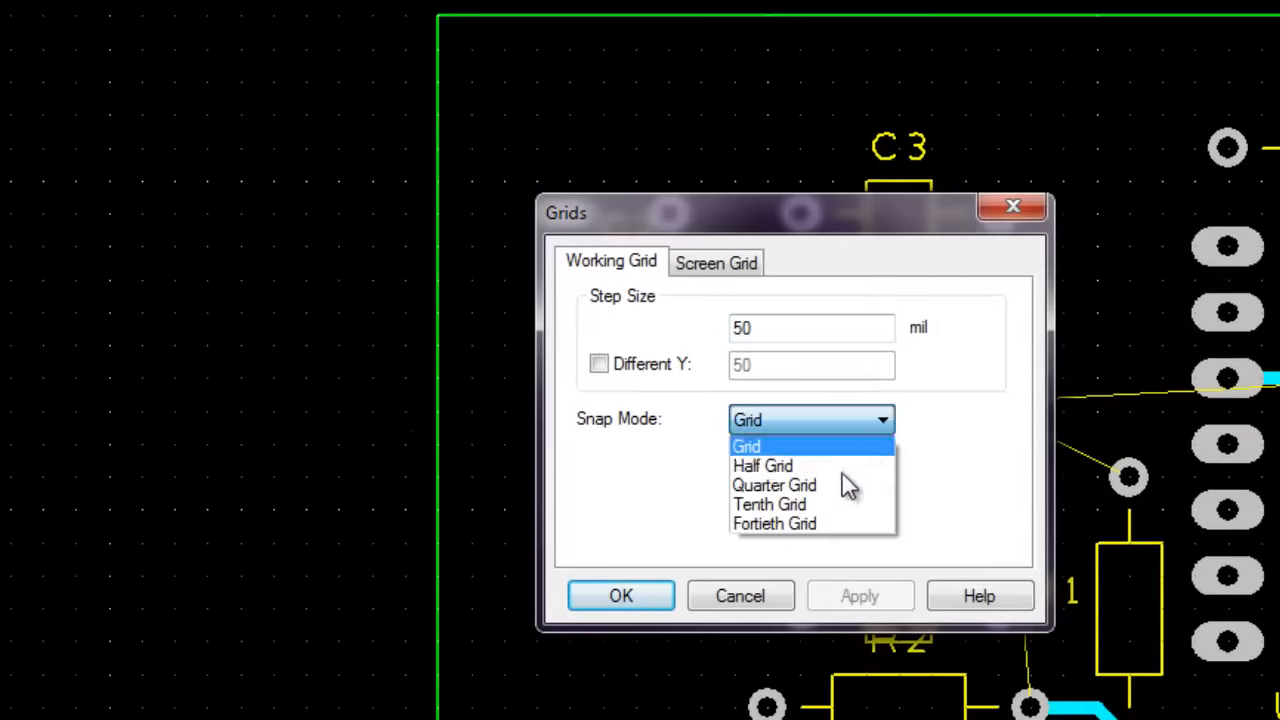
pyautogui.click(830, 468)
pyautogui.click(831, 596)
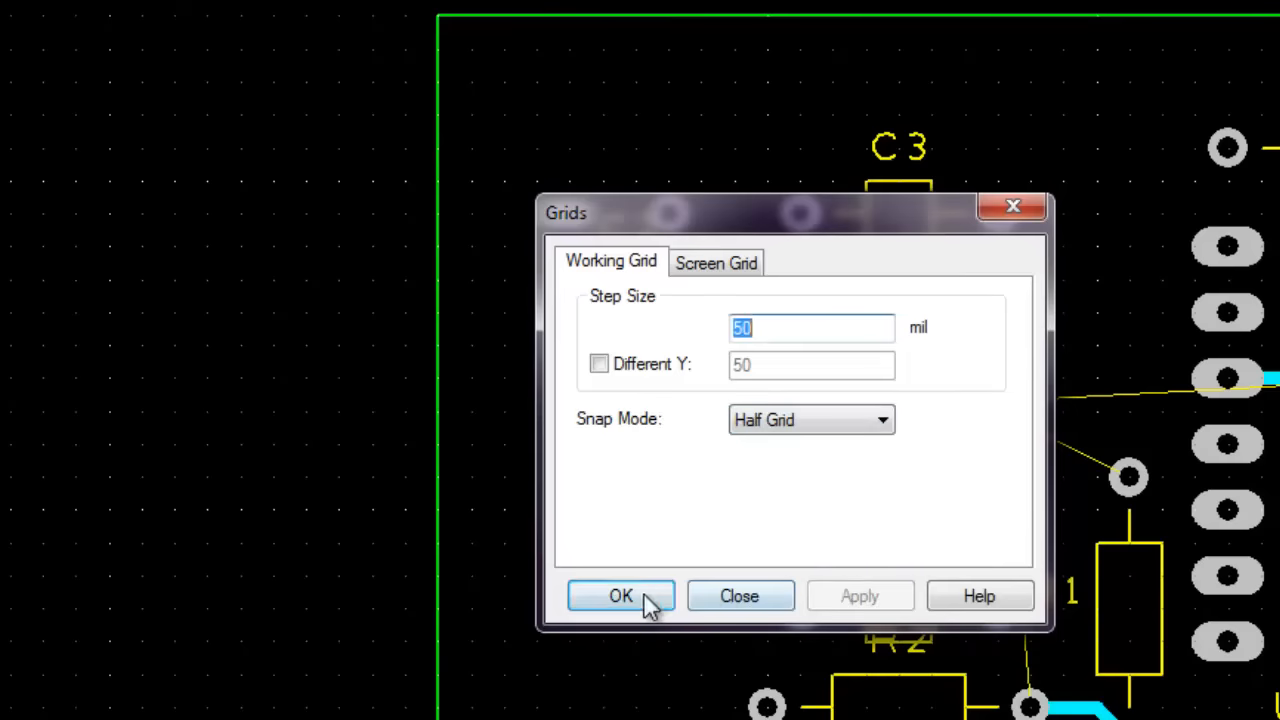
pyautogui.click(621, 596)
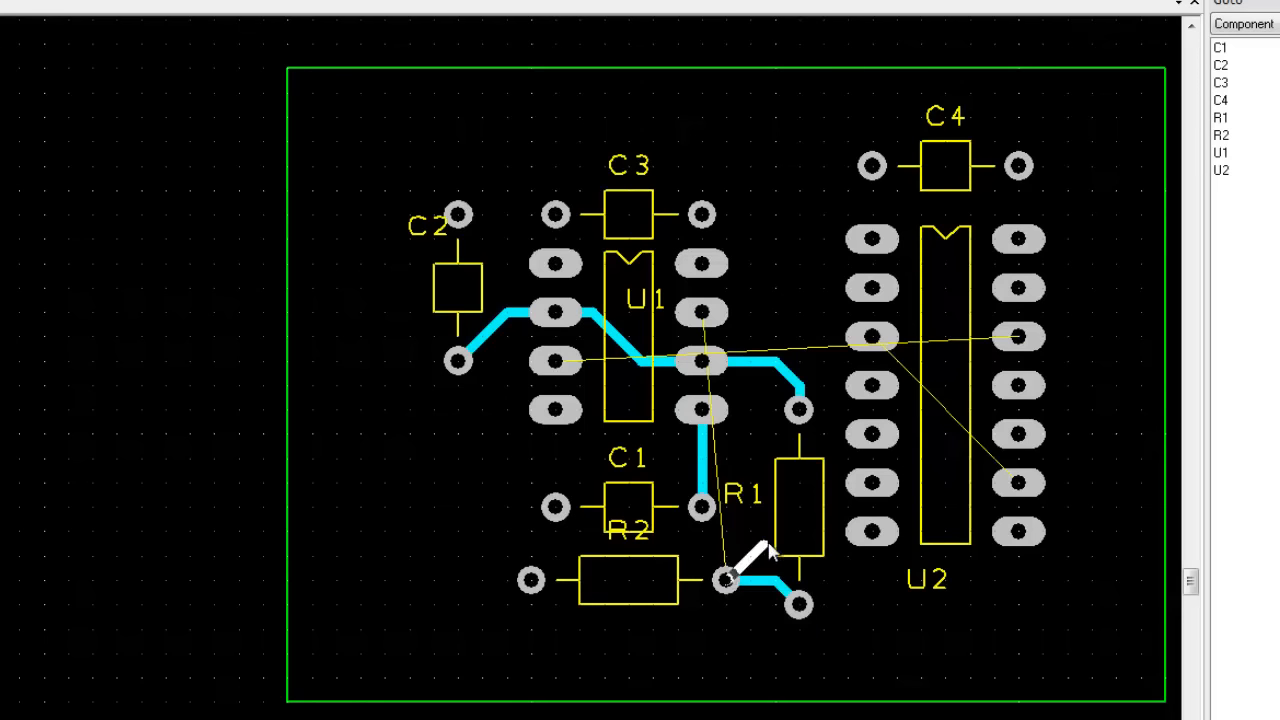
# Step: Route a track from R2 to U1 pin 7, changing from Bottom Copper to Top Copper with a via beside R1
pyautogui.click(763, 543)
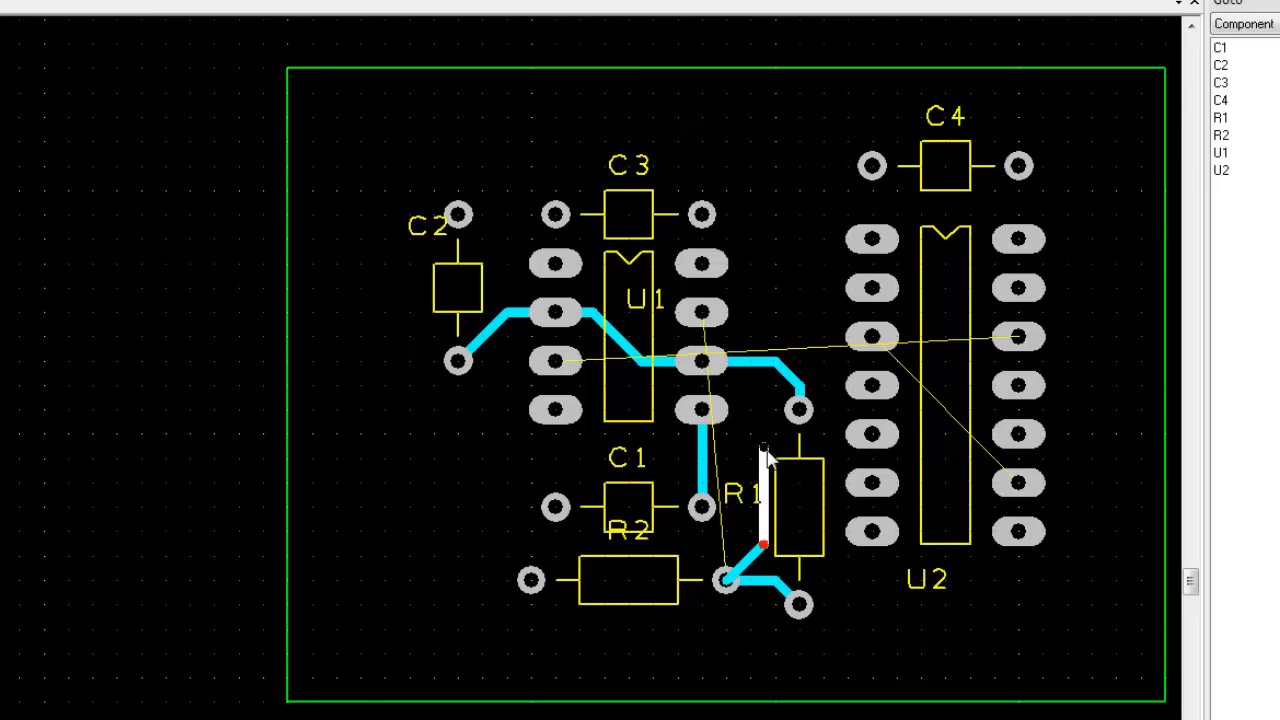
pyautogui.press('l')
pyautogui.click(695, 343)
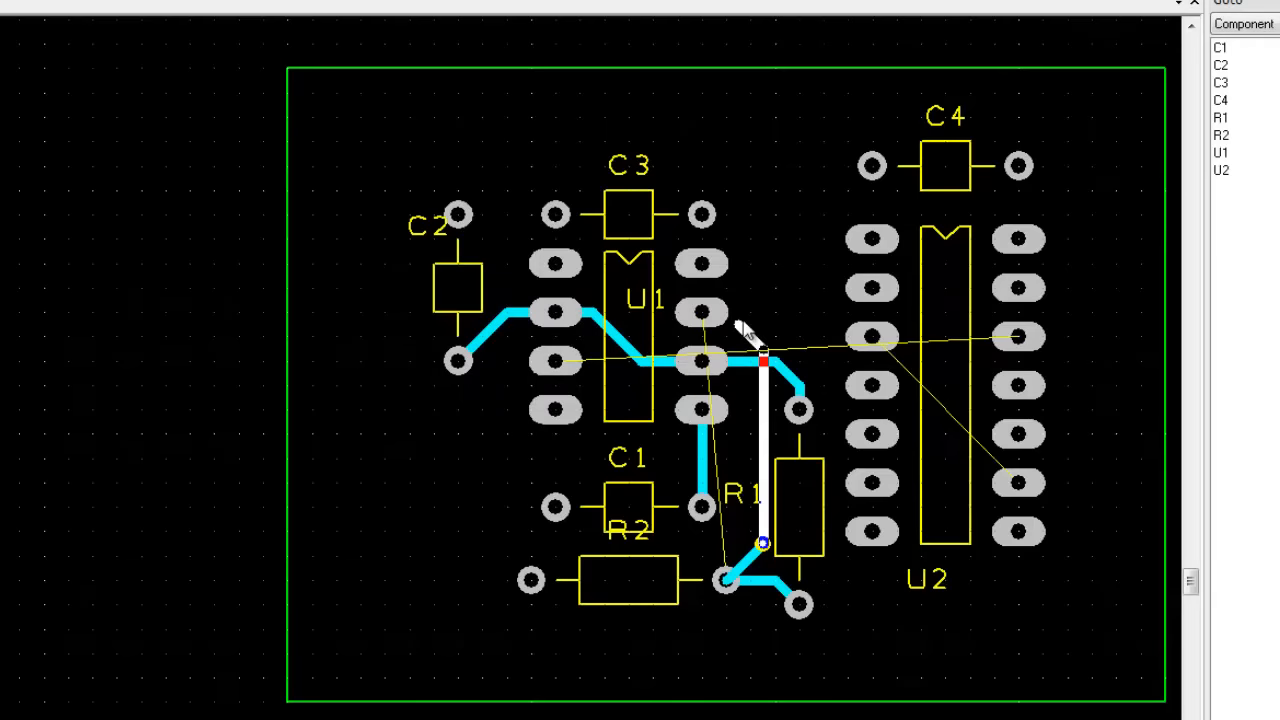
pyautogui.click(748, 325)
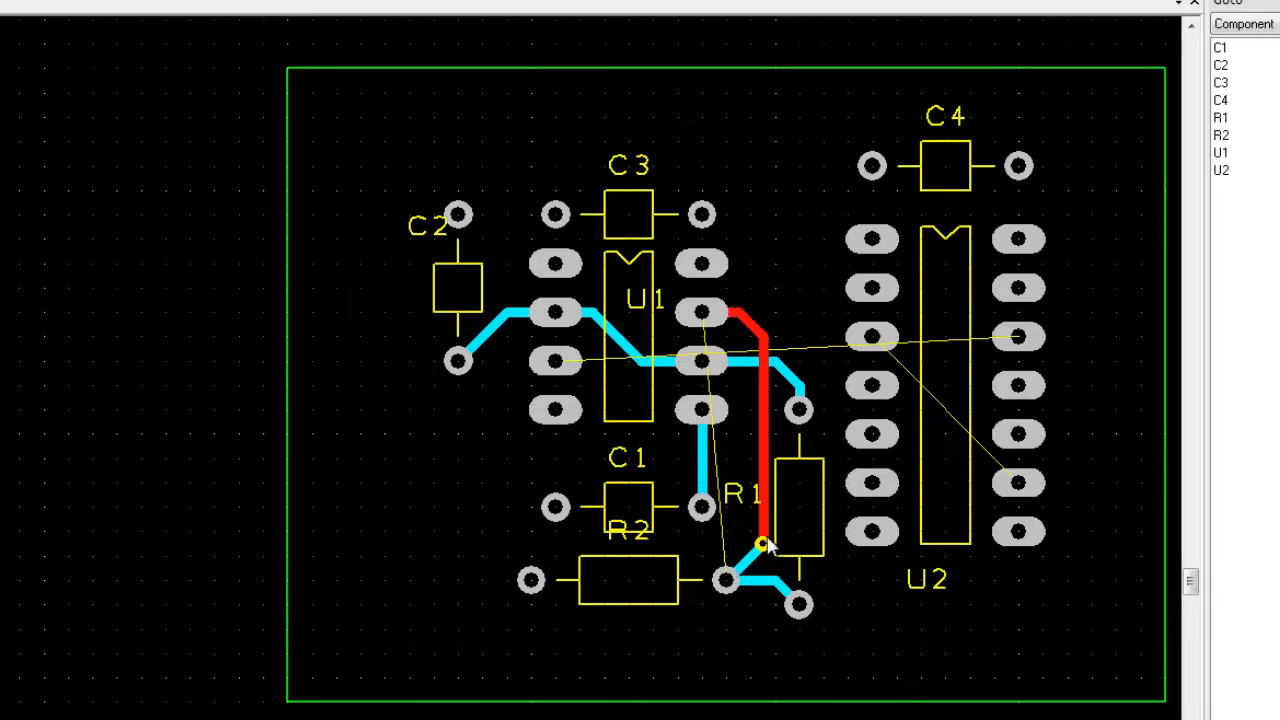
# Step: Inspect the net and layer of the via beside R1 and of the tracks joined to it
pyautogui.moveTo(763, 545)
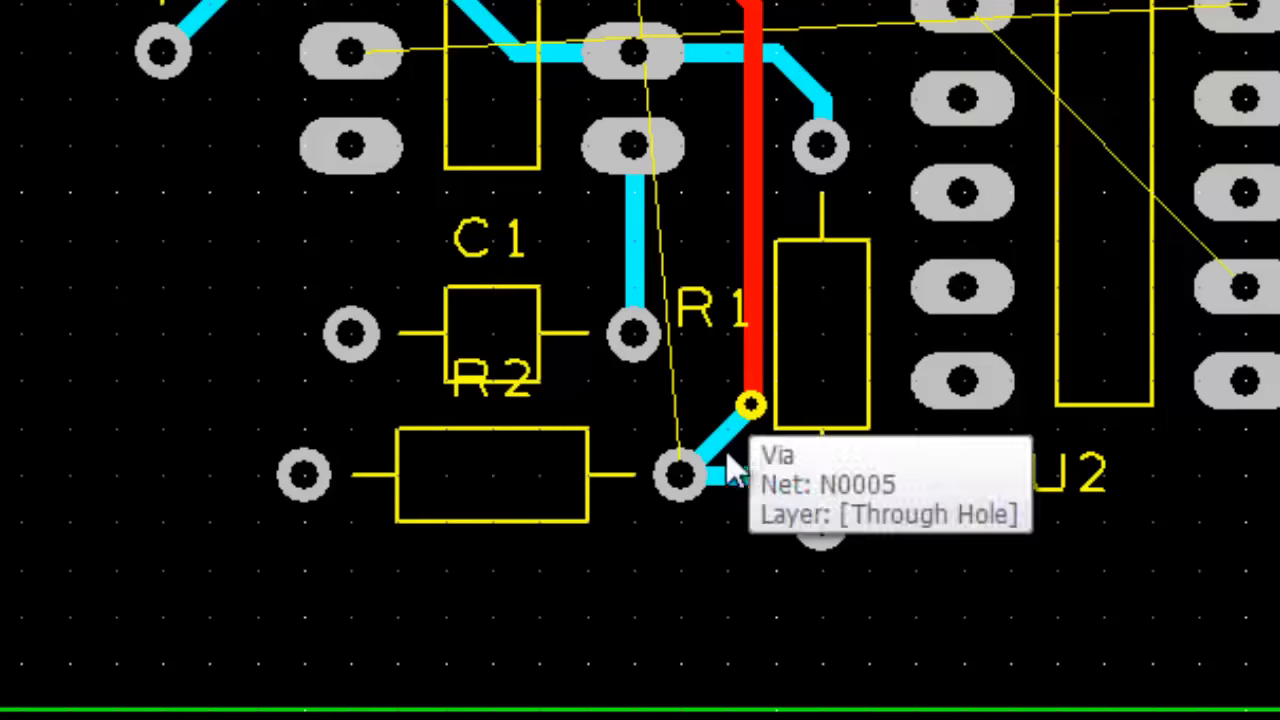
pyautogui.moveTo(707, 453)
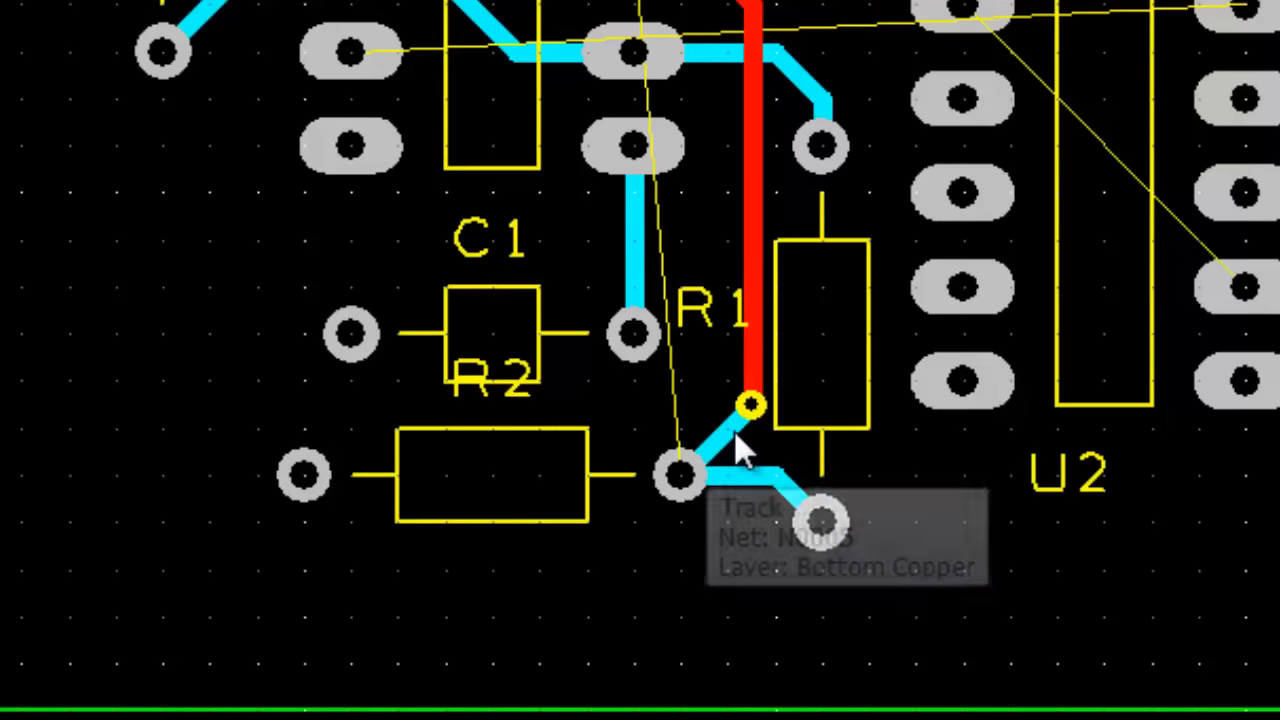
pyautogui.moveTo(749, 408)
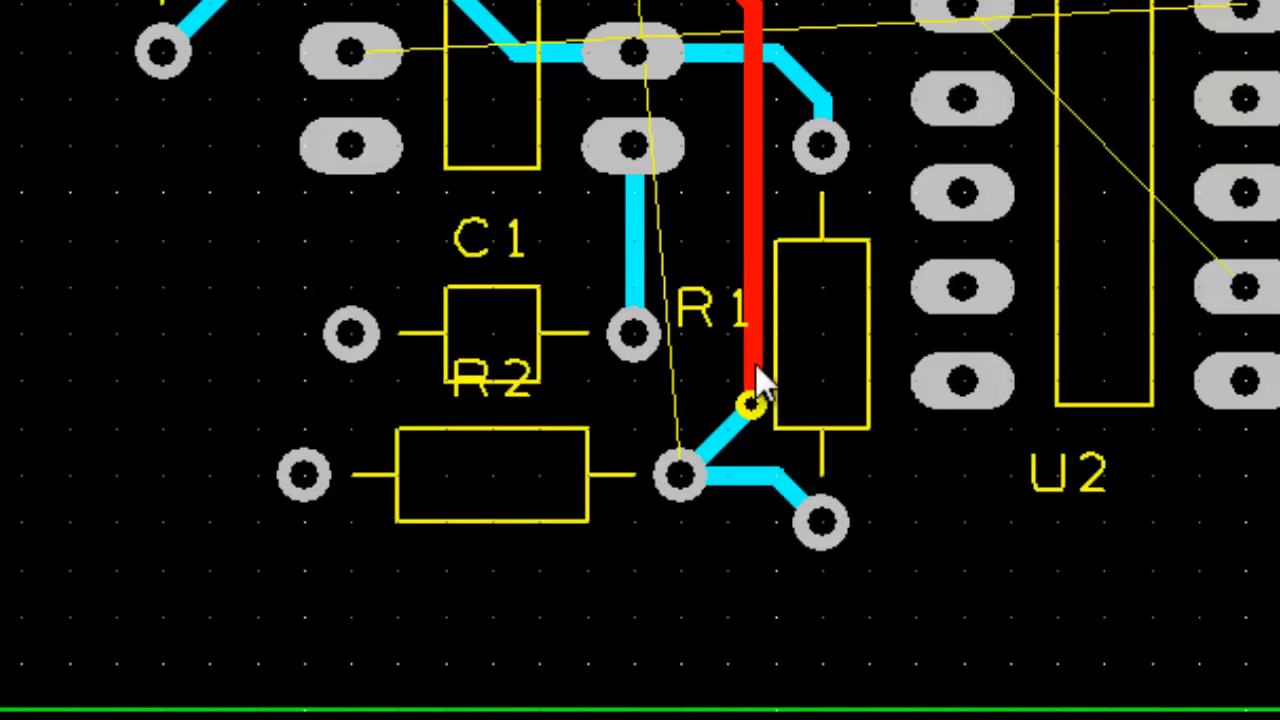
pyautogui.moveTo(760, 320)
pyautogui.scroll(-2, 767, 295)
pyautogui.scroll(-1, 795, 262)
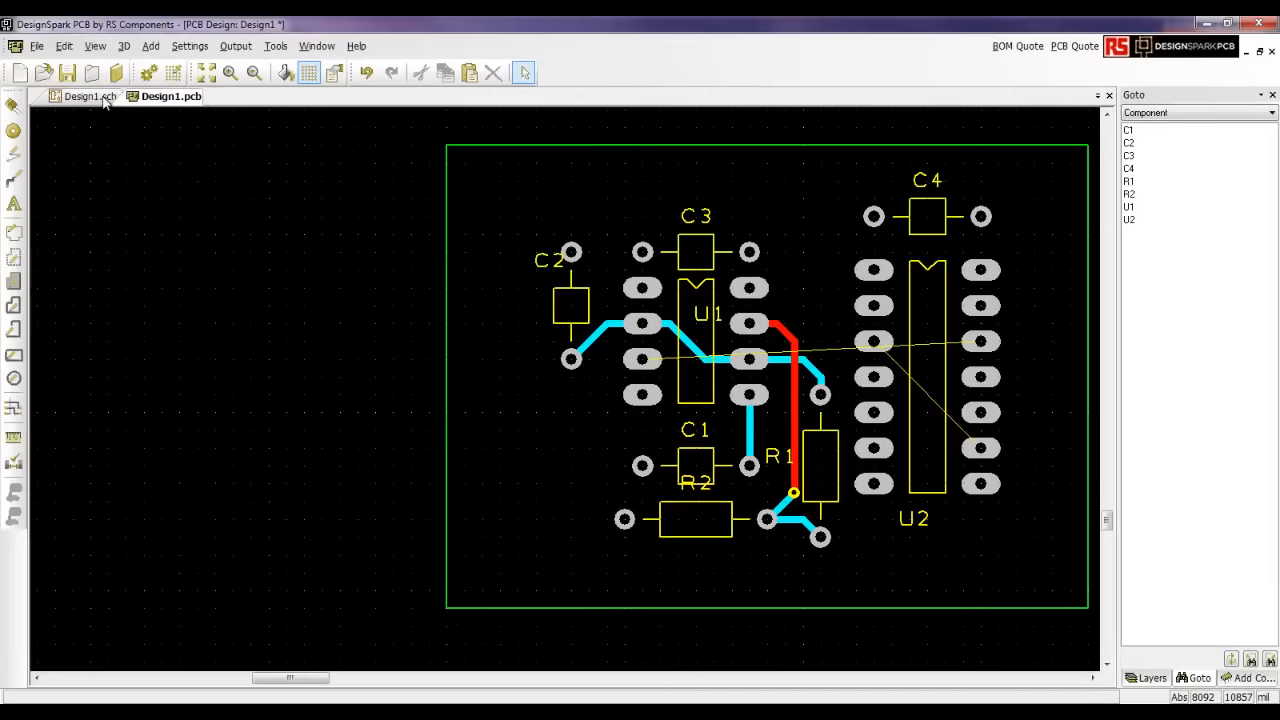
# Step: Check the CLOCK connection in the Design1.sch schematic, return to Design1.pcb and examine the matching pads on U1 and U2
pyautogui.click(100, 97)
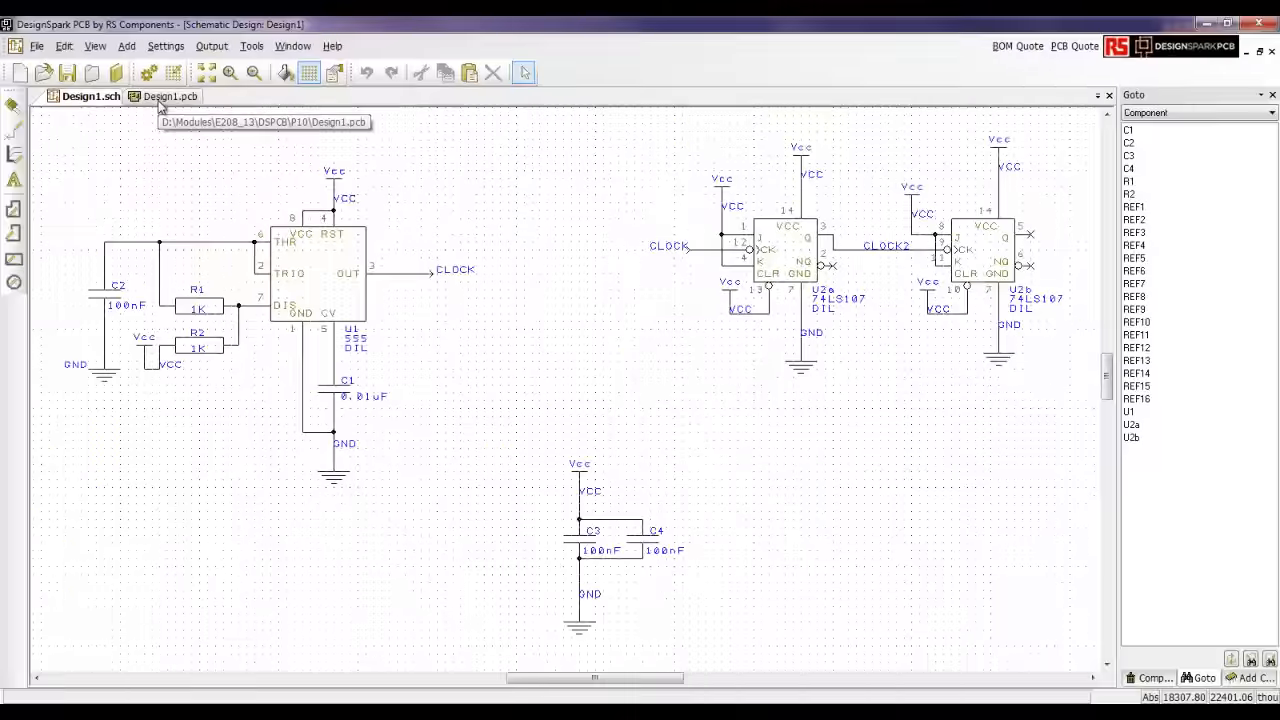
pyautogui.click(163, 97)
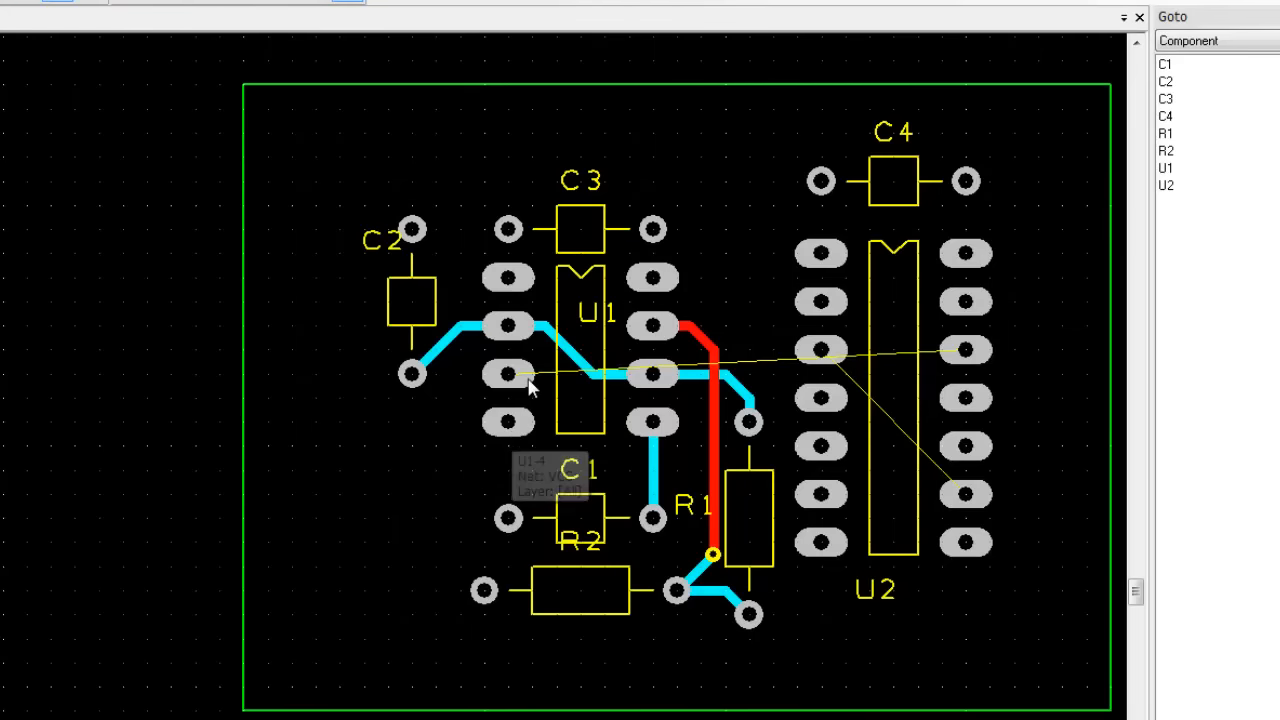
pyautogui.moveTo(529, 383)
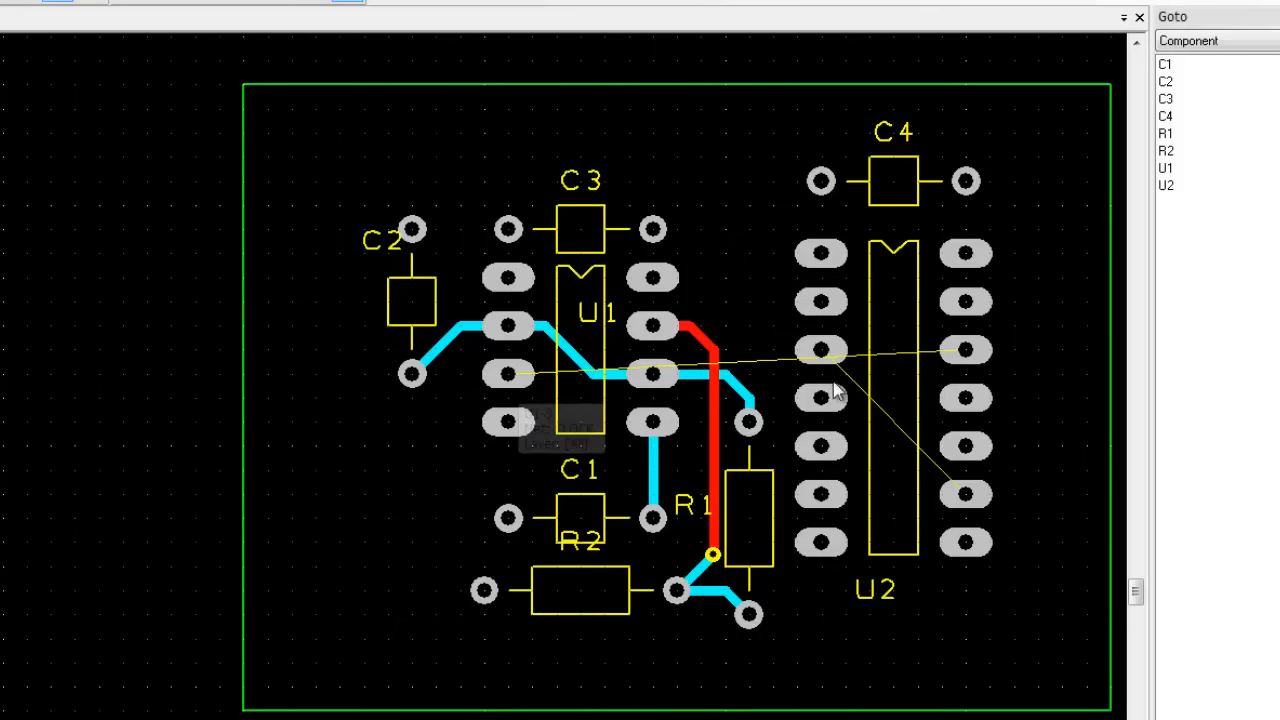
pyautogui.moveTo(858, 354)
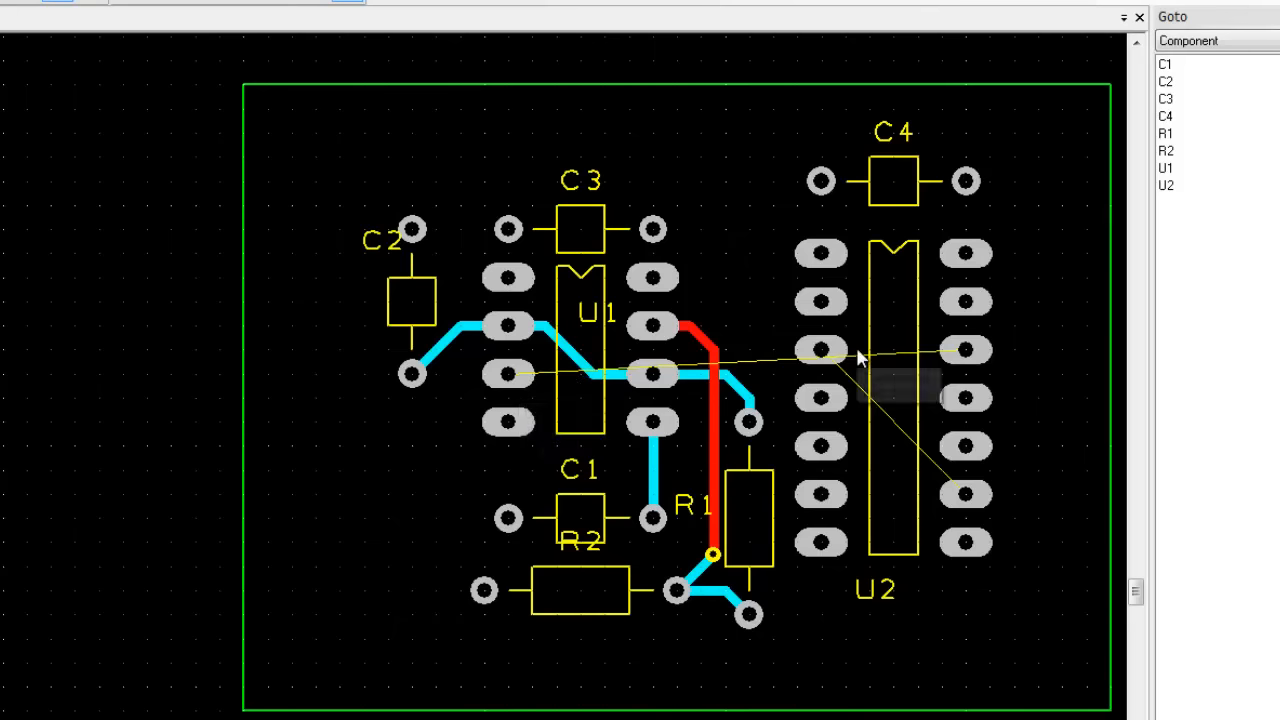
# Step: Route a track on the GND Plane layer from U1 pin 3, down through R2 and around U2, to the third pad in U2's right column
pyautogui.click(518, 378)
pyautogui.press('l')
pyautogui.click(561, 390)
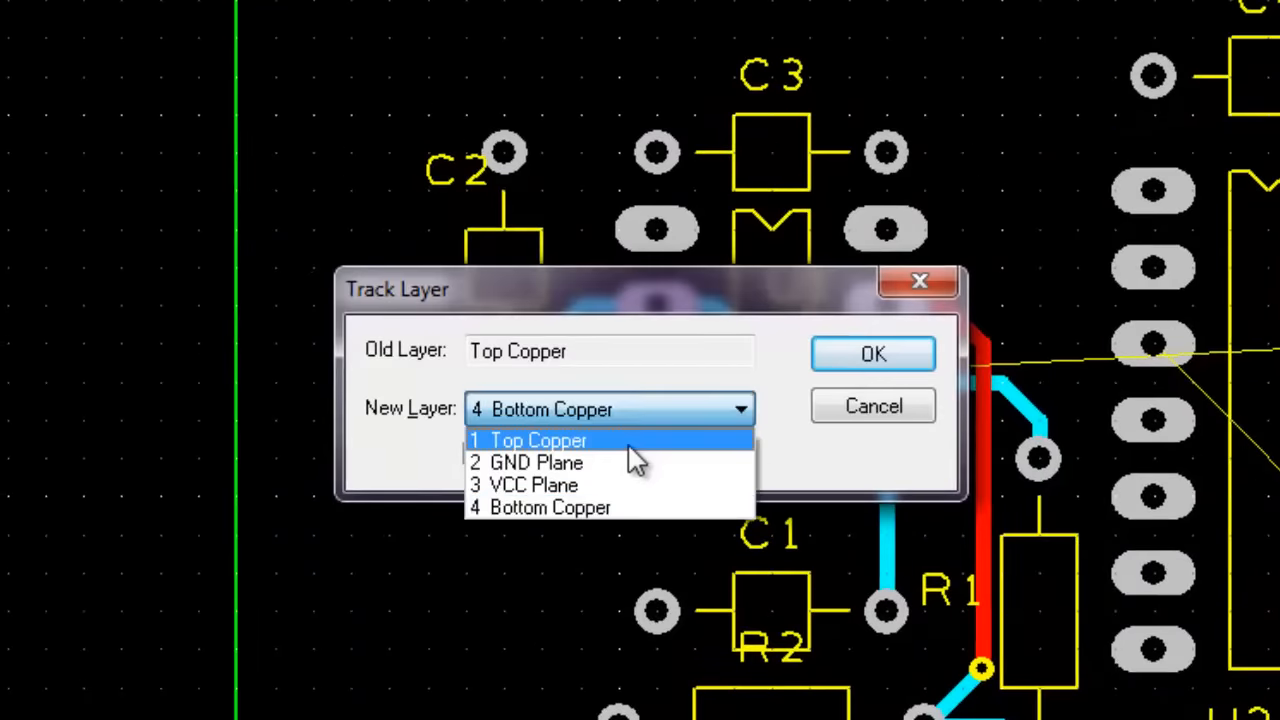
pyautogui.click(538, 463)
pyautogui.click(862, 358)
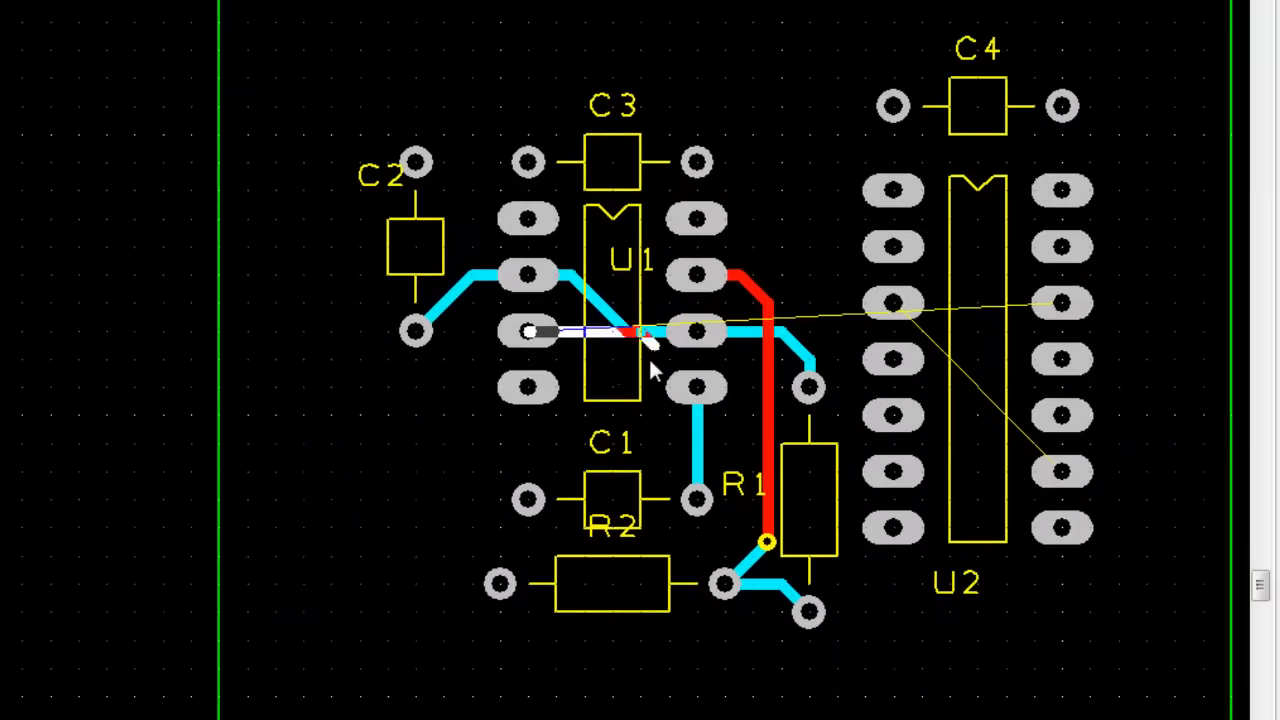
pyautogui.click(613, 376)
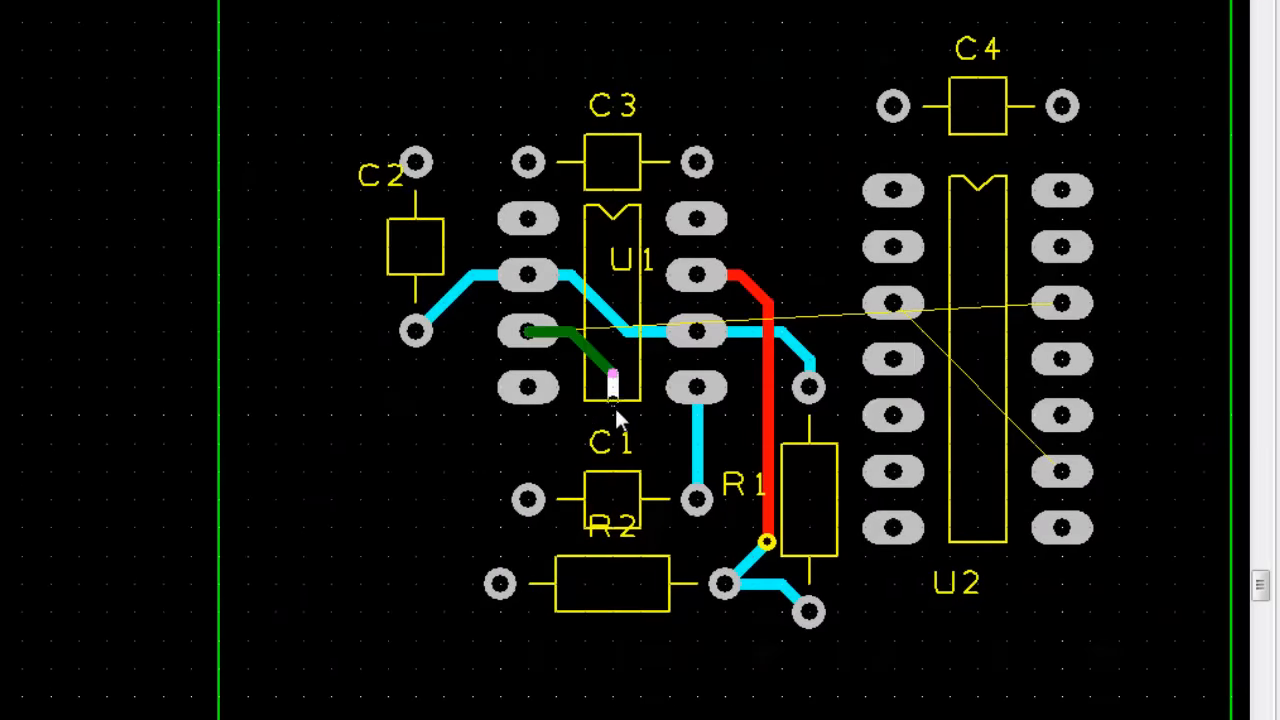
pyautogui.click(617, 432)
pyautogui.click(611, 610)
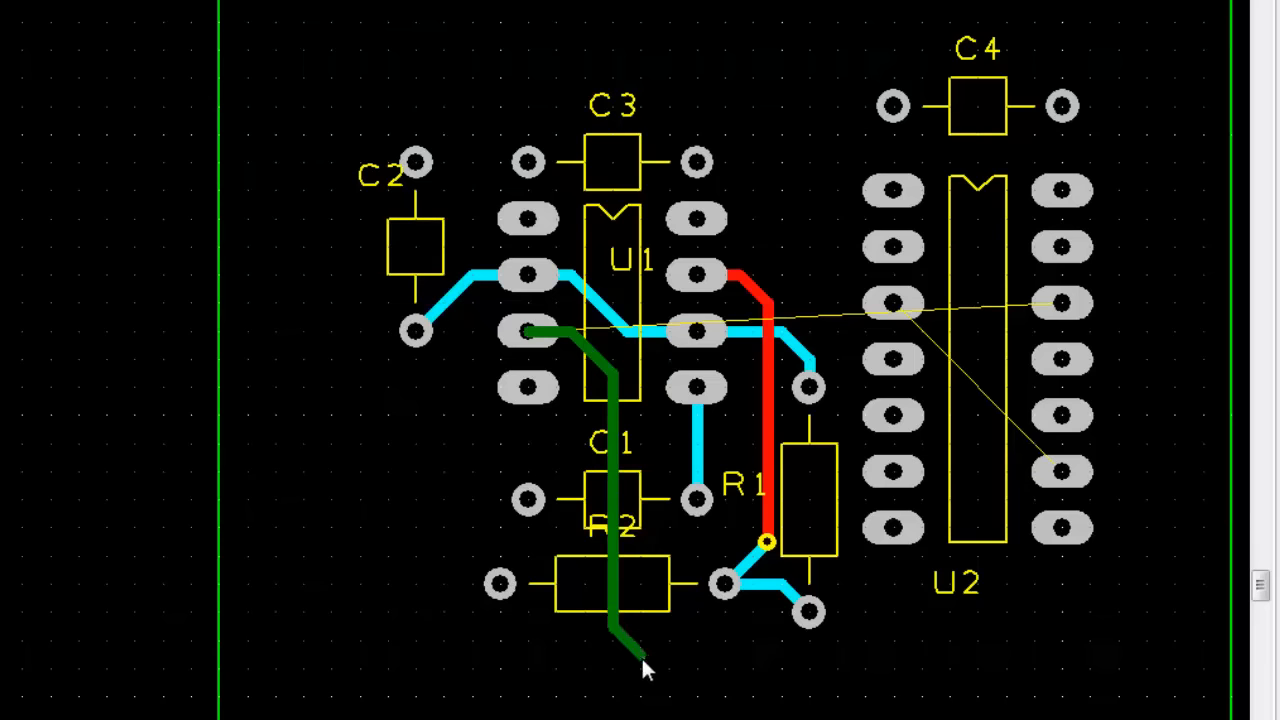
pyautogui.click(1117, 648)
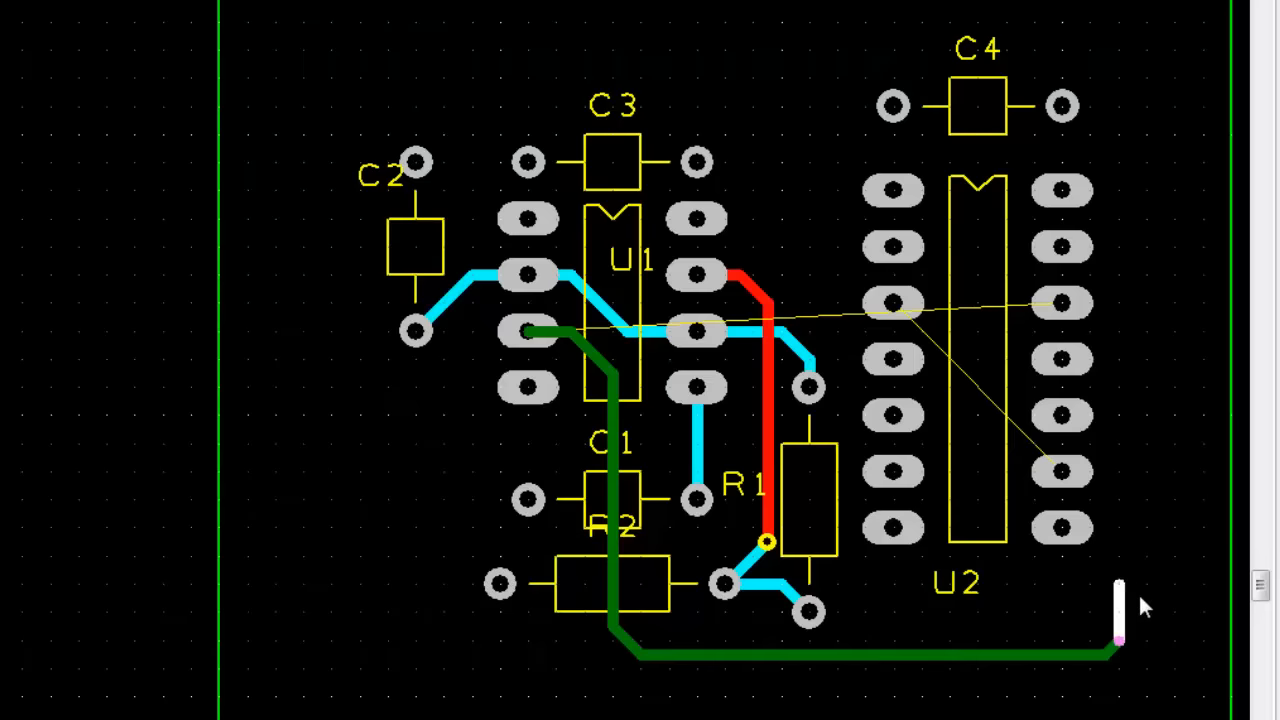
pyautogui.click(1122, 310)
pyautogui.click(1066, 310)
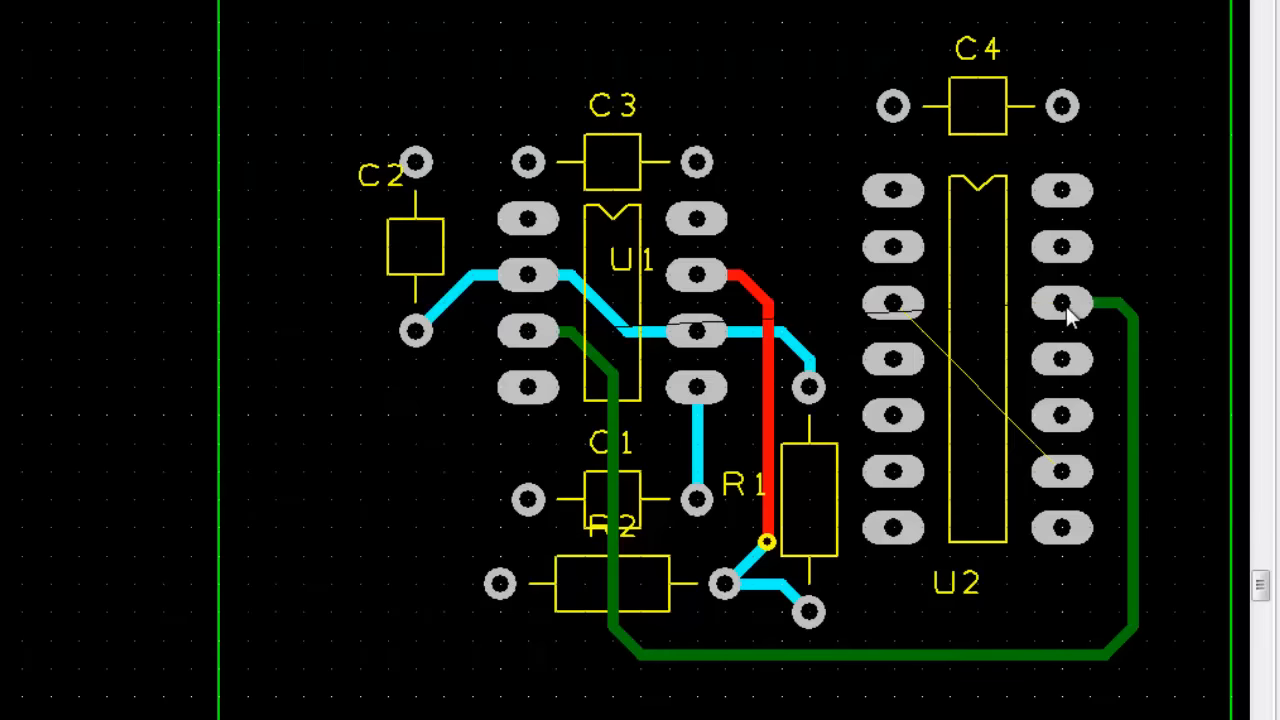
# Step: Route a GND Plane track inside U2 from the third pad in its left column to the sixth pad in its right column
pyautogui.click(898, 305)
pyautogui.click(936, 311)
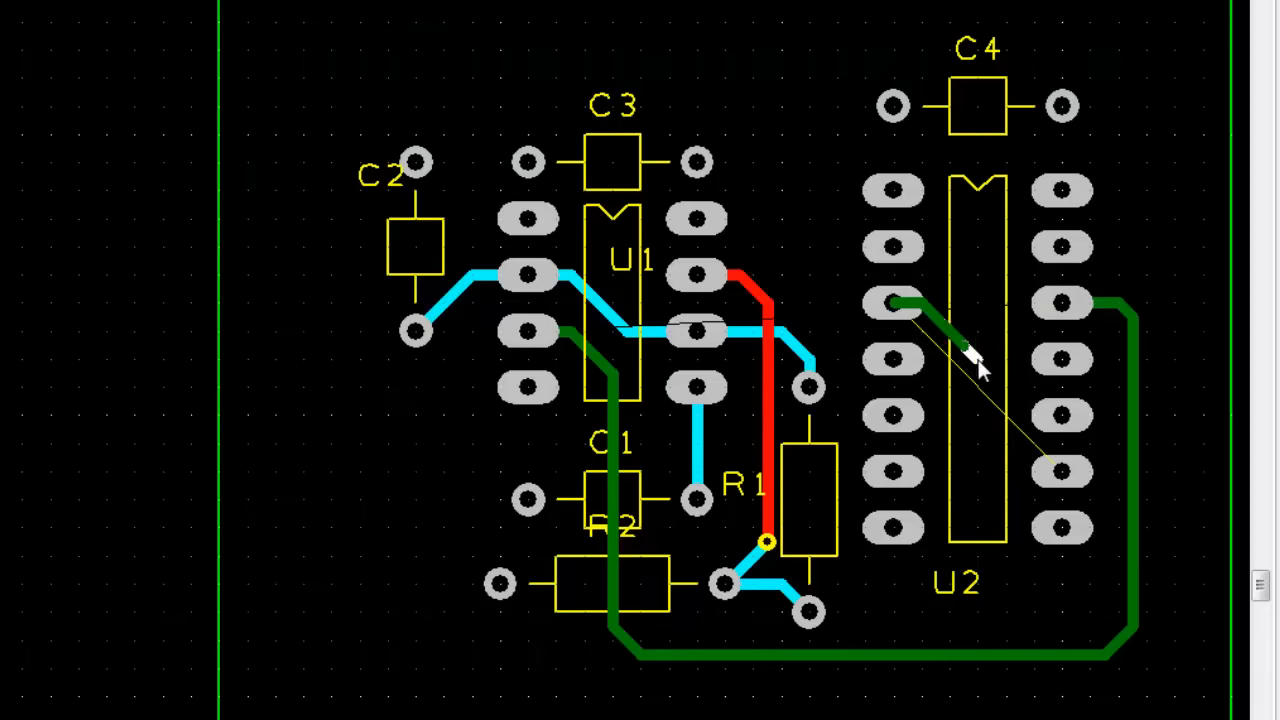
pyautogui.click(977, 359)
pyautogui.click(979, 441)
pyautogui.click(1034, 468)
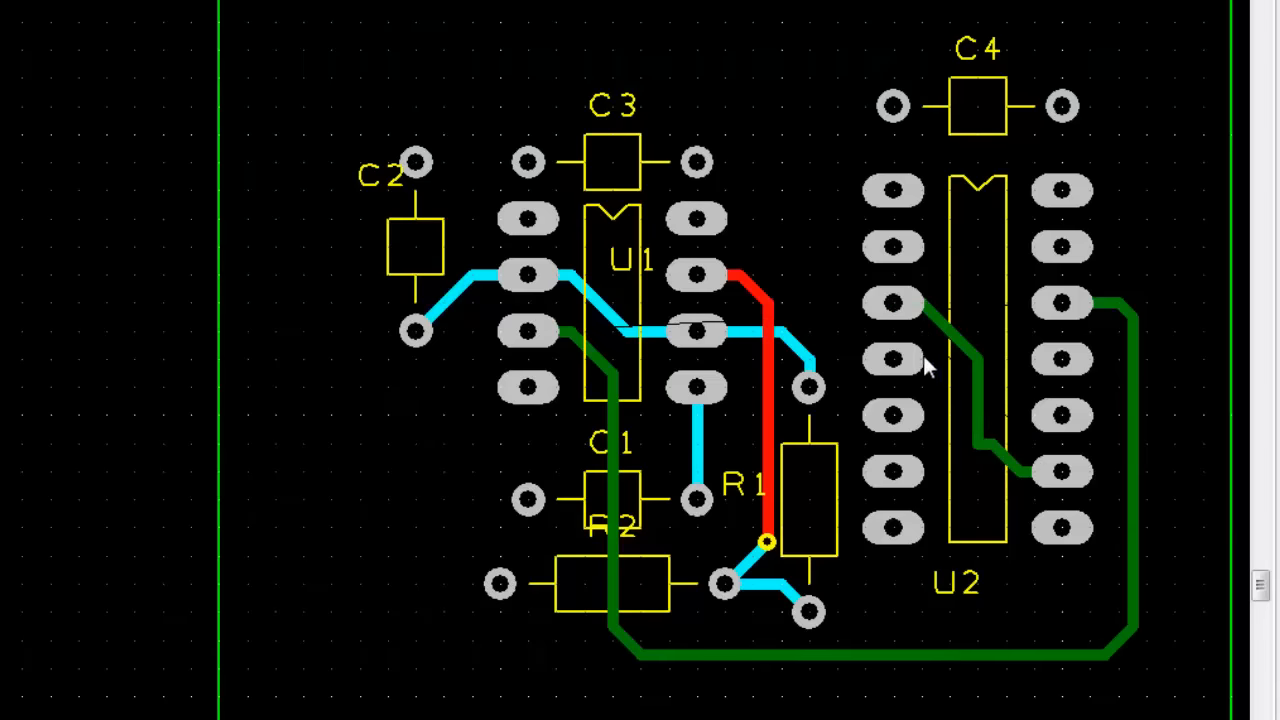
# Step: Display the GND Plane (GND) powerplane to examine how its copper clears the tracks routed on that layer
pyautogui.click(60, 2)
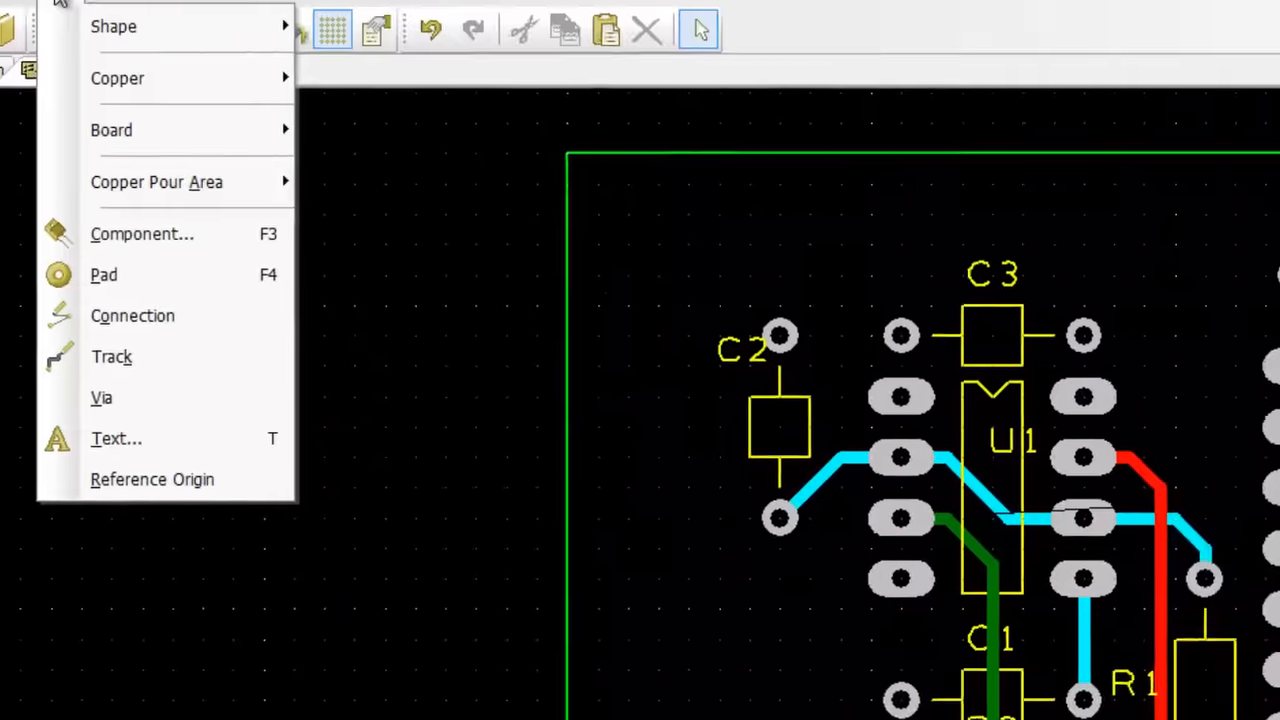
pyautogui.moveTo(180, 82)
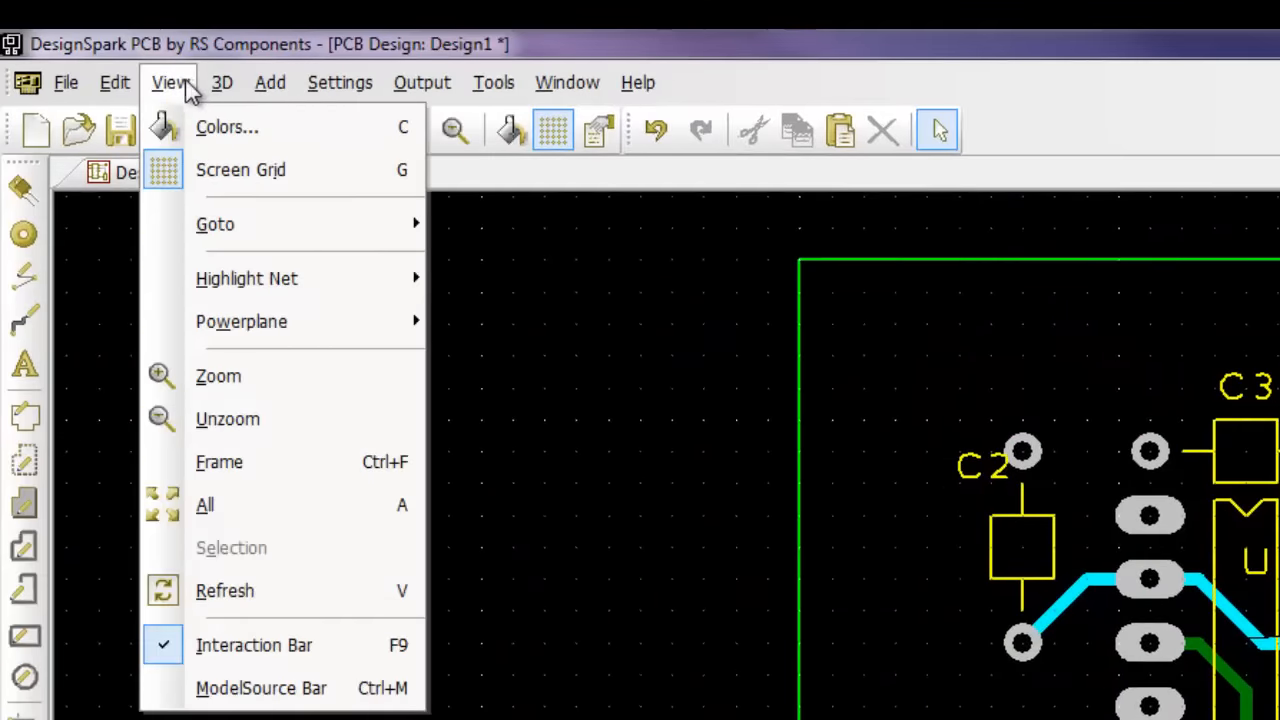
pyautogui.moveTo(243, 328)
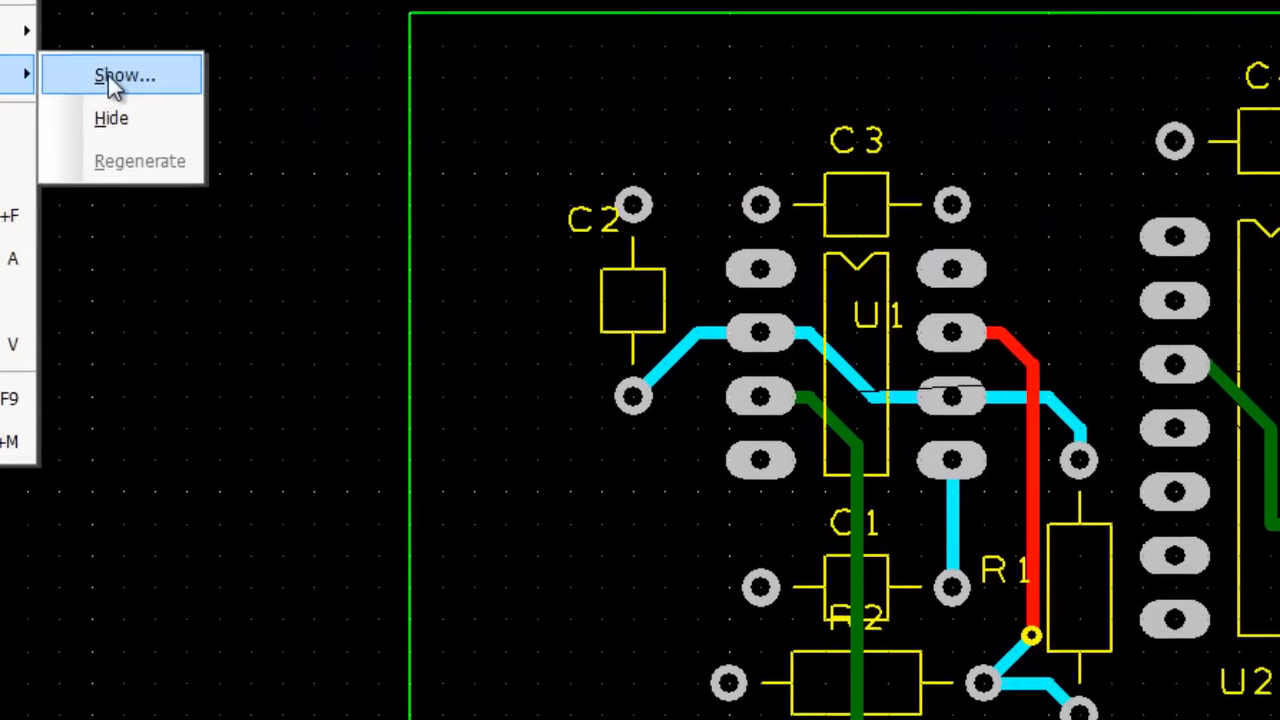
pyautogui.click(503, 324)
pyautogui.click(560, 291)
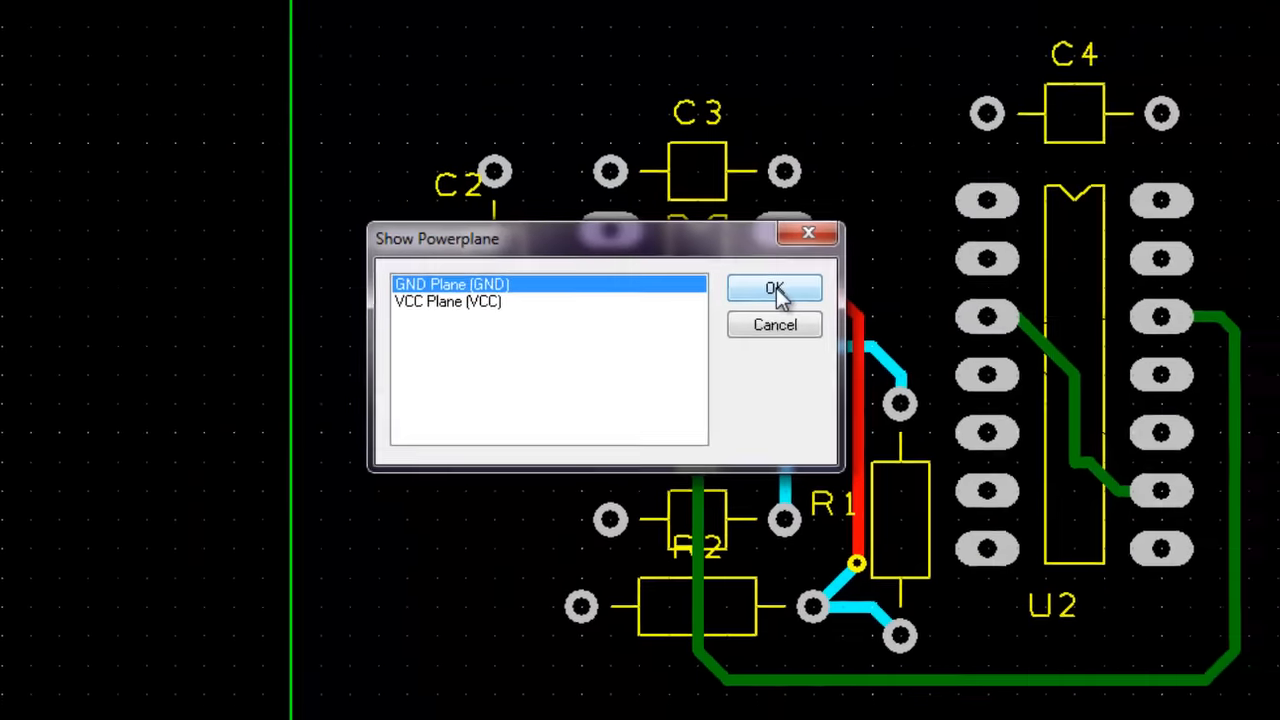
pyautogui.click(775, 289)
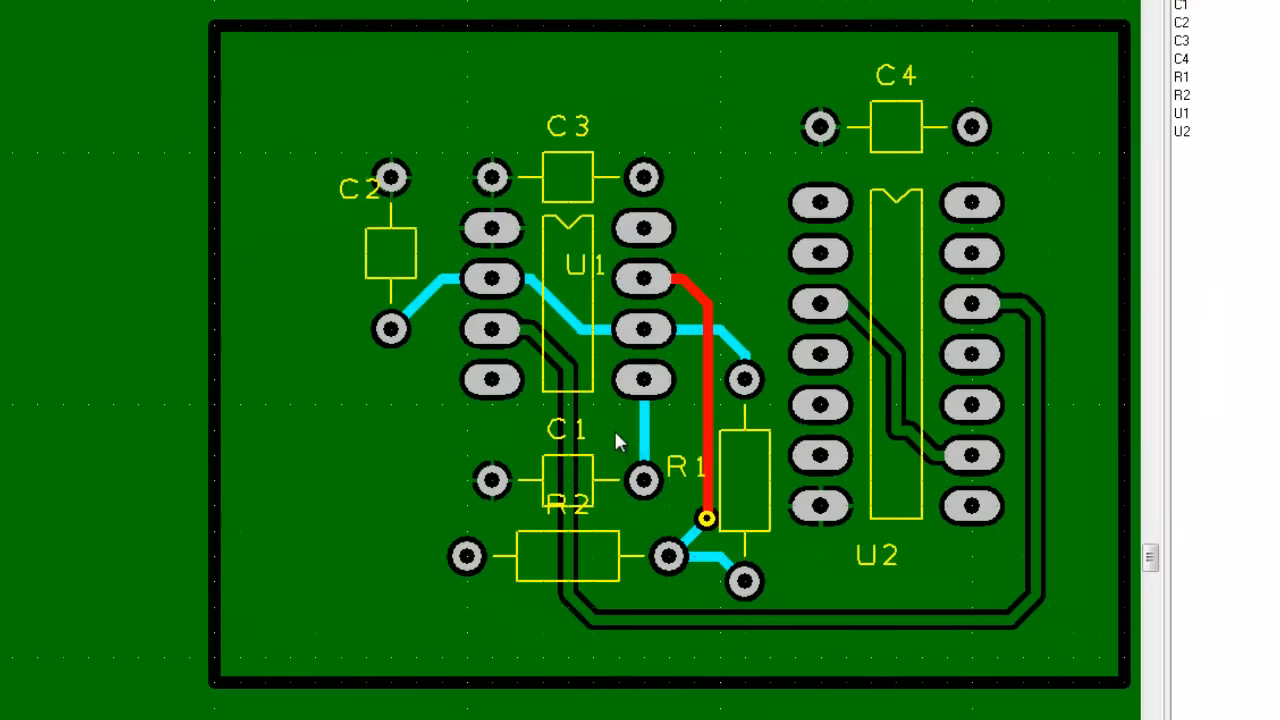